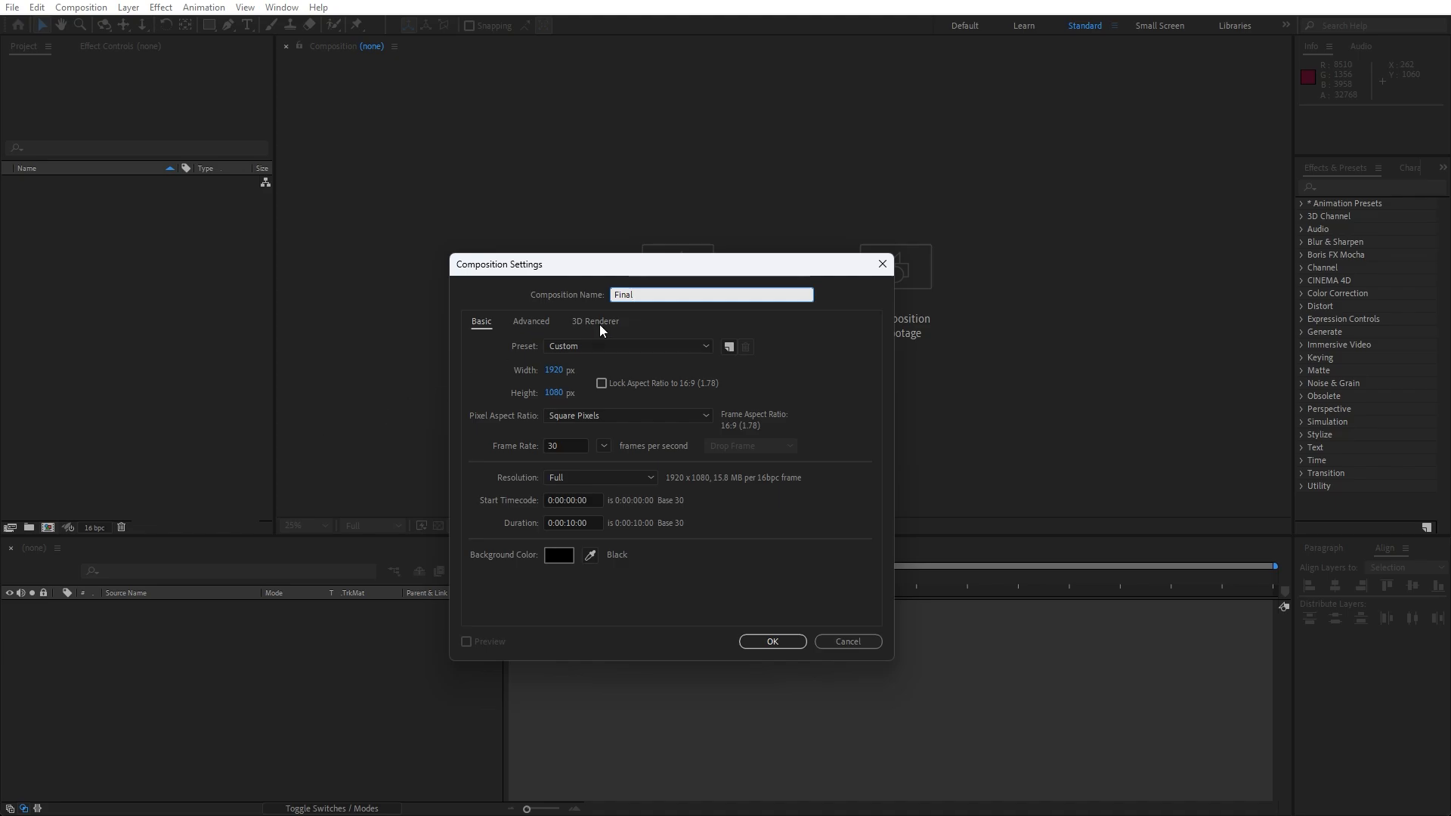
# - Create the composition Final at 1920 x 1080, 30 frames per second and 10 seconds long
pyautogui.moveTo(633, 274); pyautogui.dragTo(637, 219)
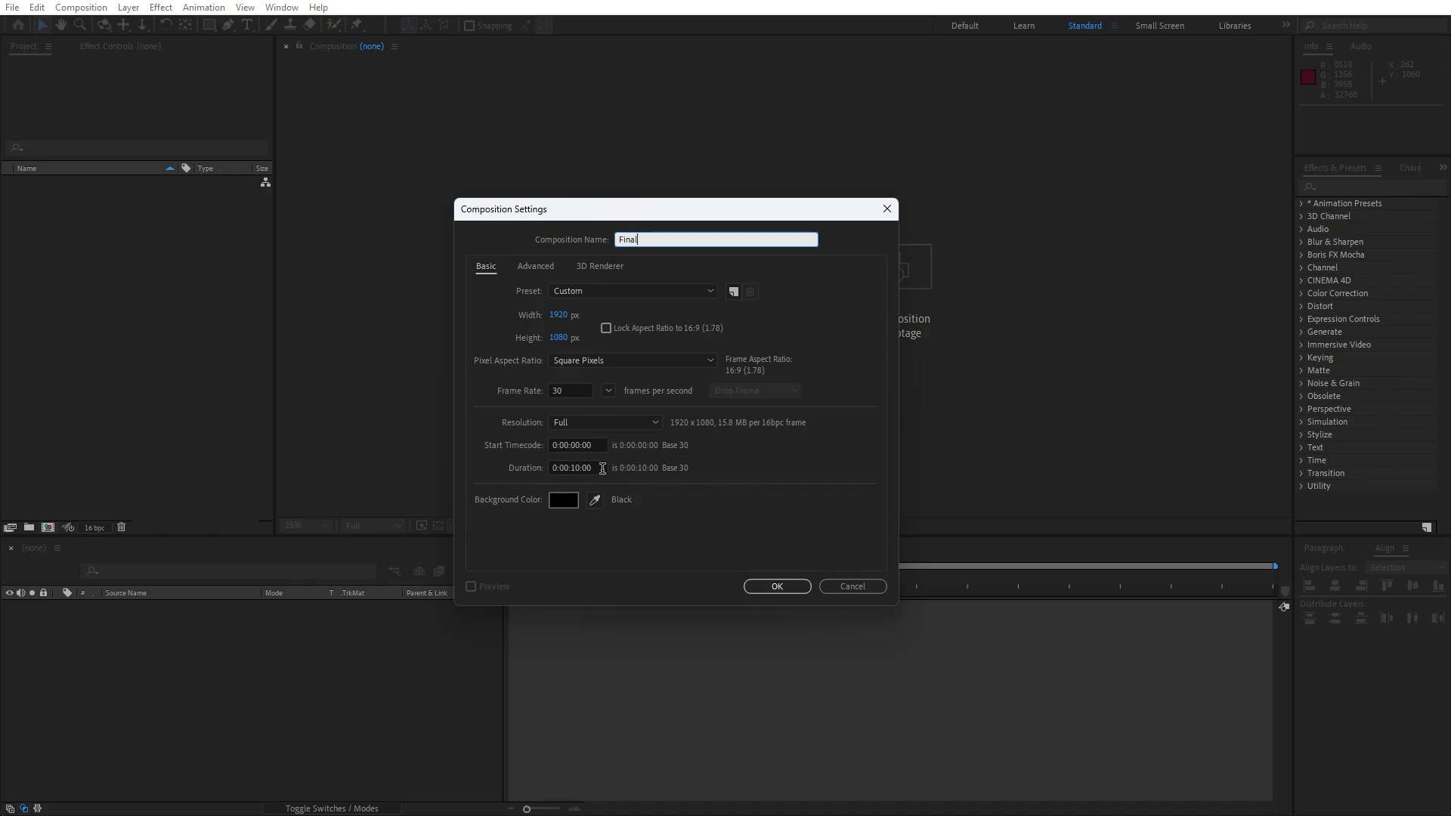
pyautogui.click(774, 586)
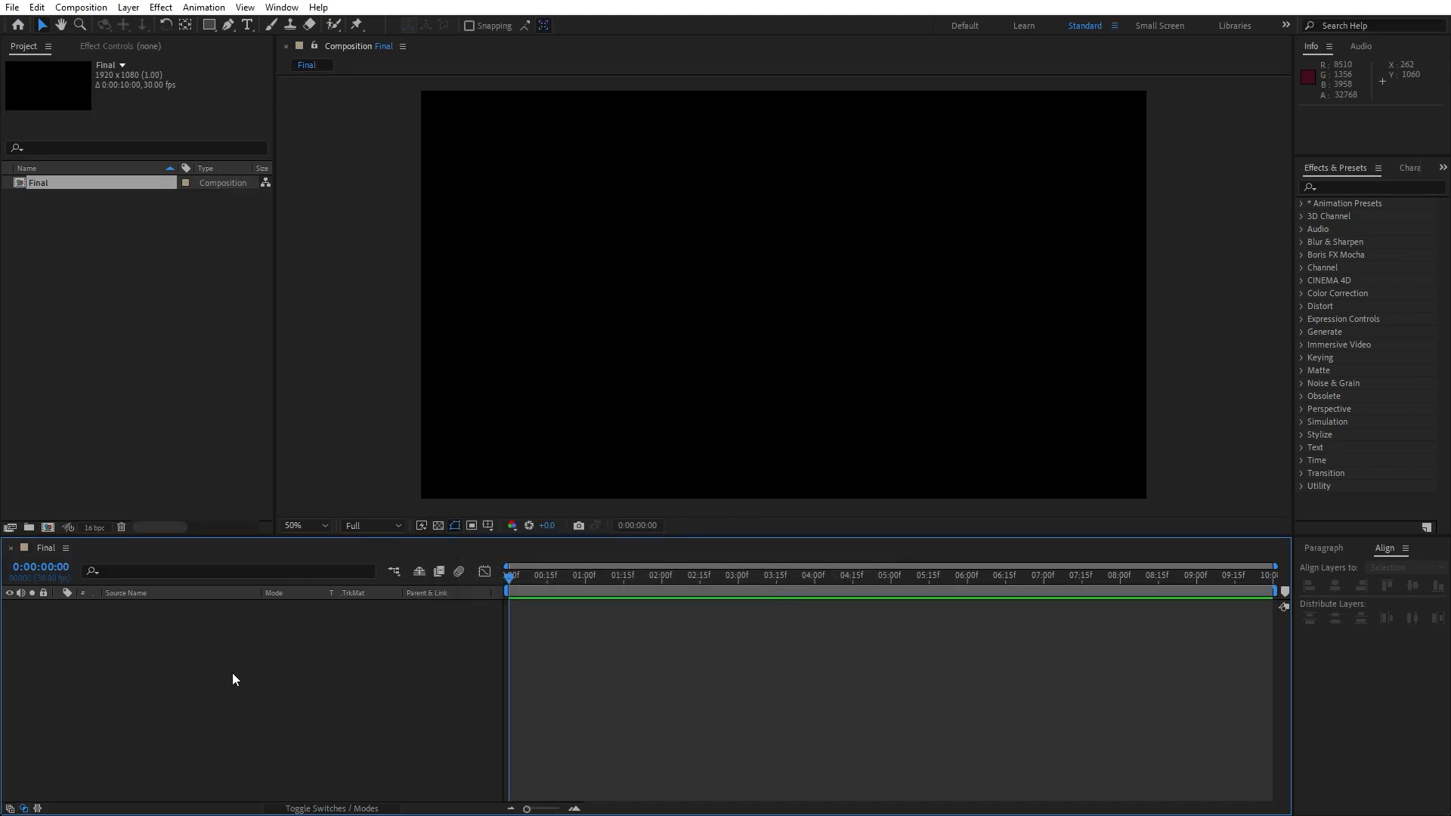
# - Add a black 1920 x 1080 solid layer named Background to the composition
pyautogui.rightClick(226, 676)
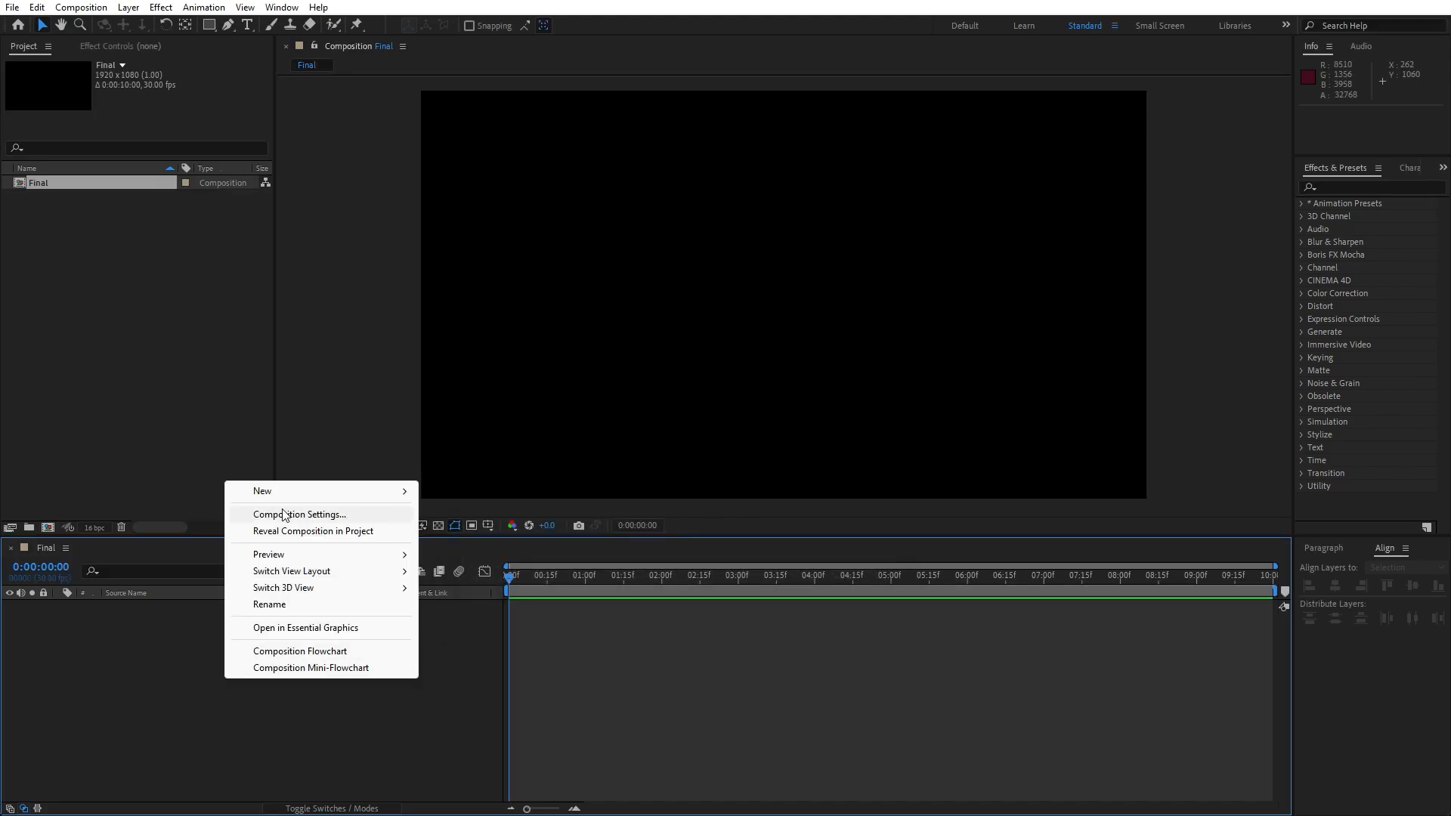
pyautogui.moveTo(305, 494)
pyautogui.click(491, 529)
pyautogui.write('B')
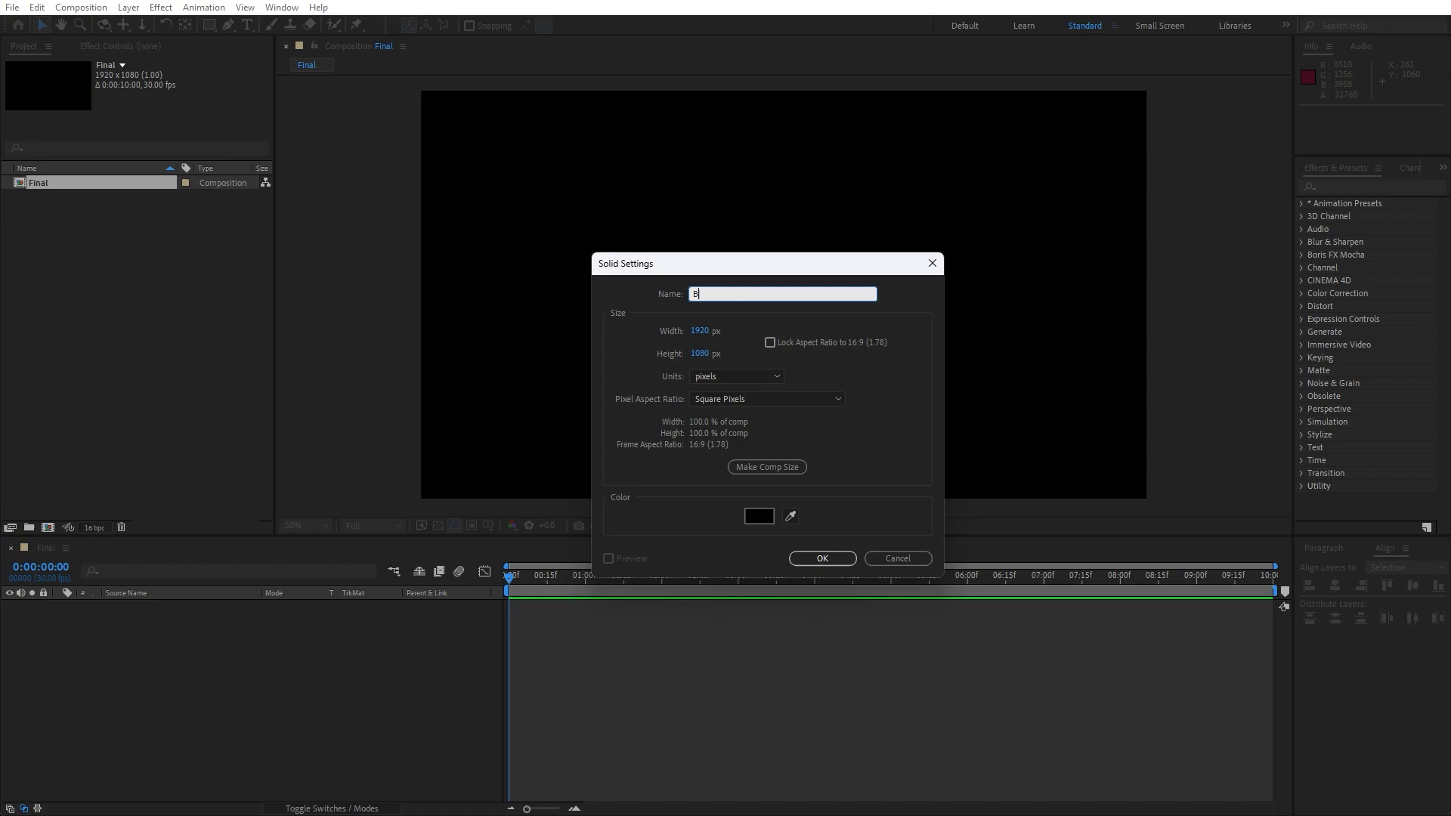
pyautogui.write('ackground')
pyautogui.click(837, 559)
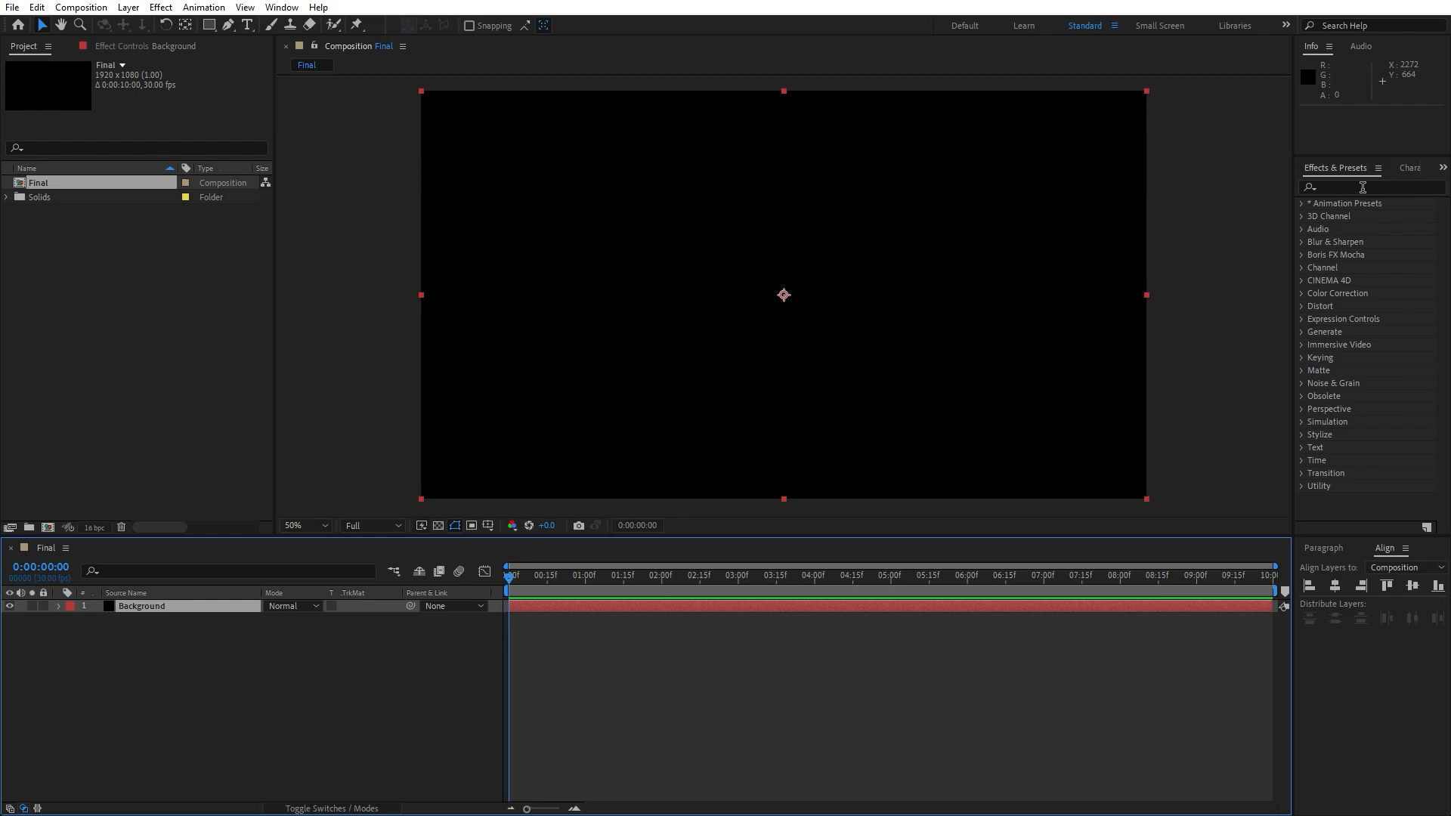
# - Find the Gradient Ramp effect and apply it to the Background layer
pyautogui.click(291, 9)
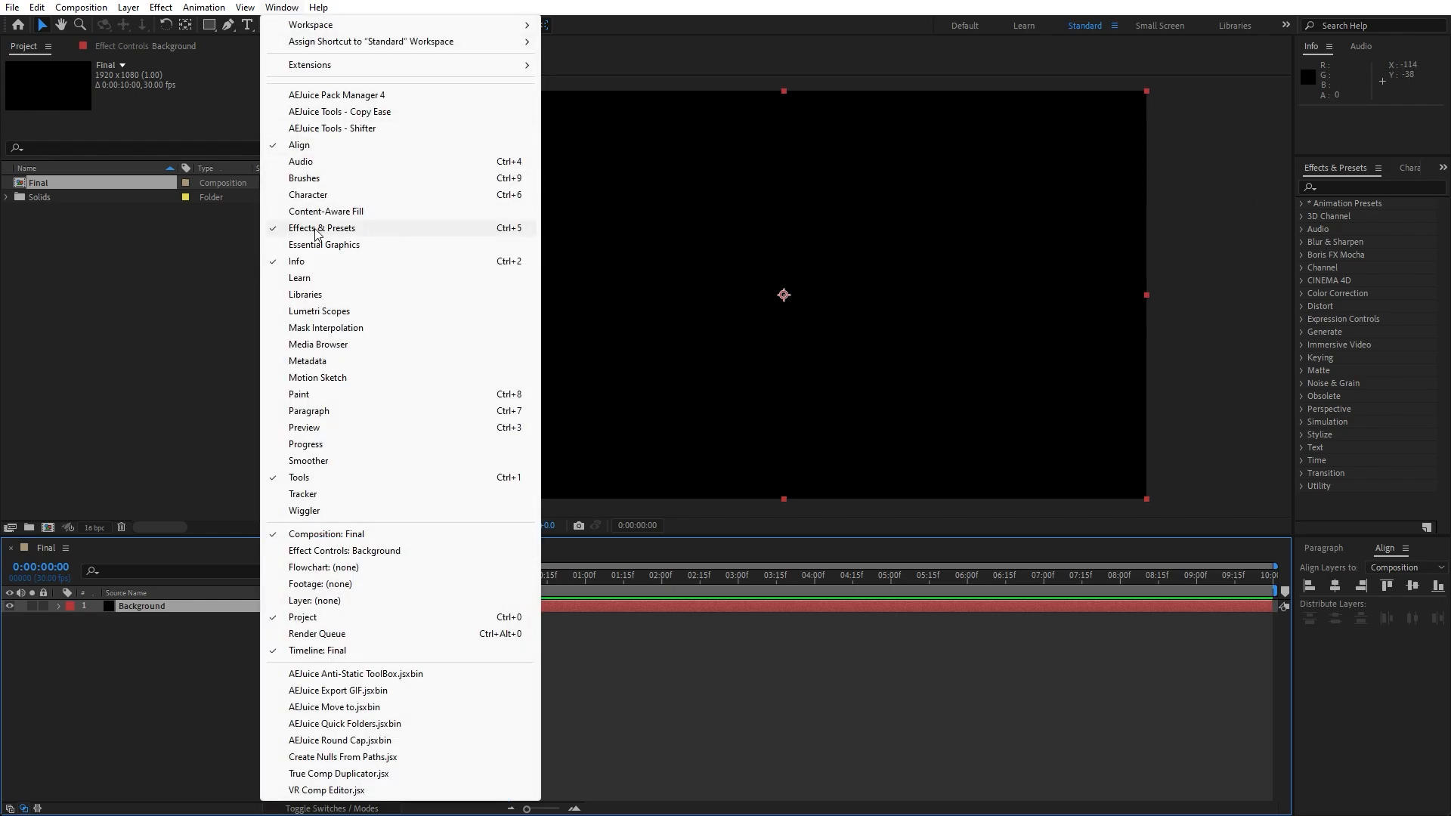
pyautogui.click(1360, 187)
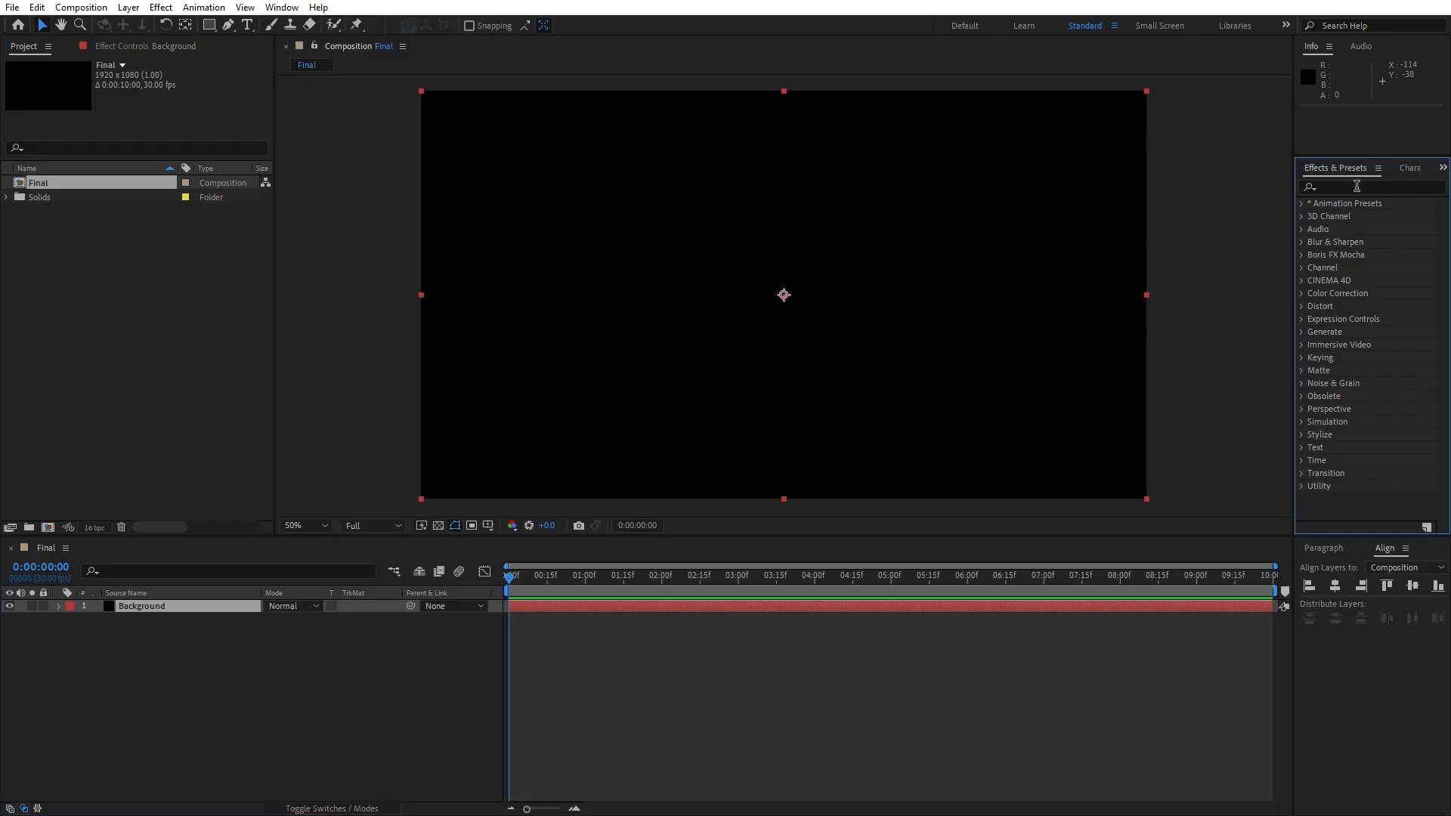
pyautogui.click(1357, 186)
pyautogui.write('ramp')
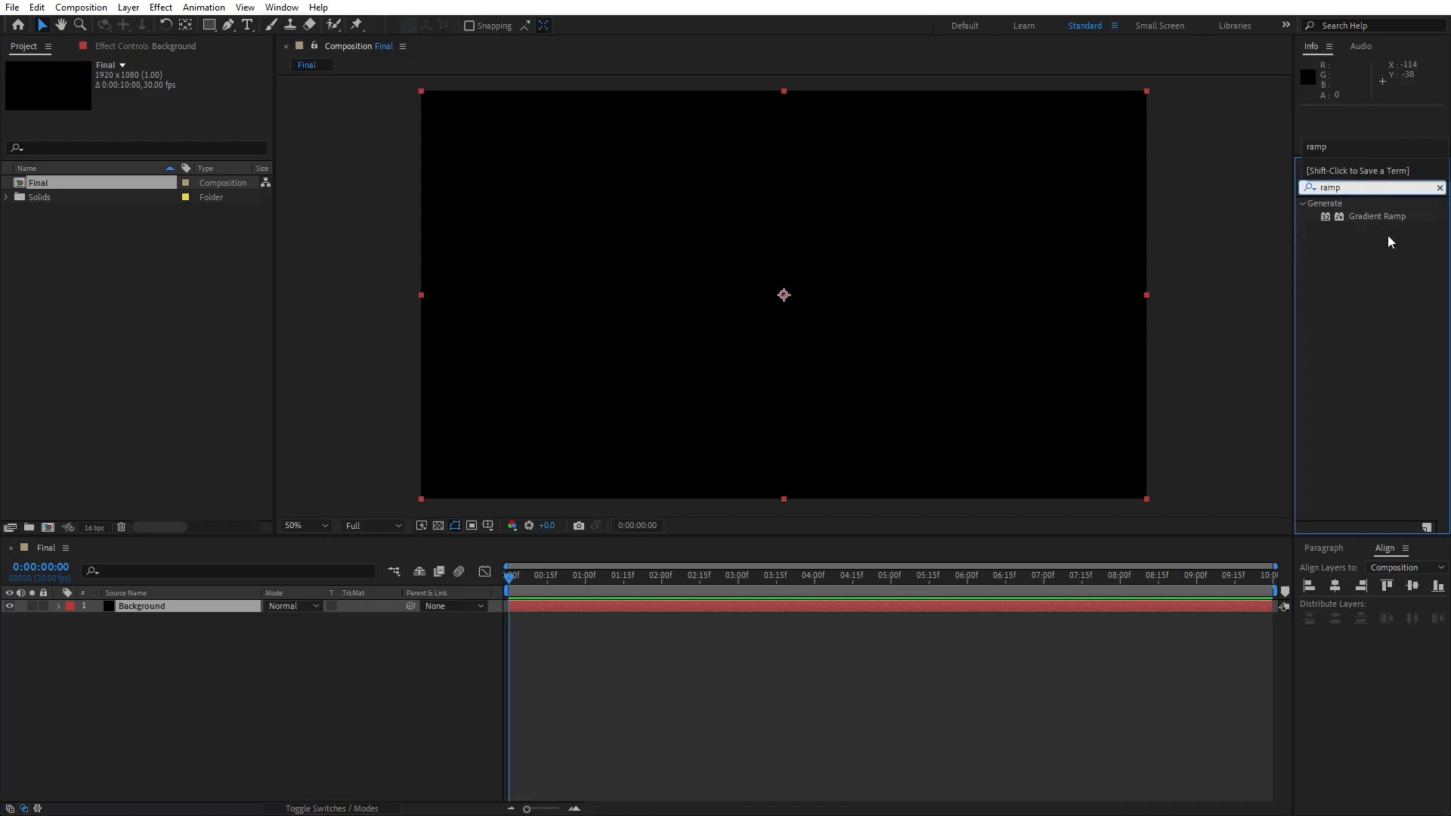
pyautogui.moveTo(1383, 218); pyautogui.dragTo(192, 612)
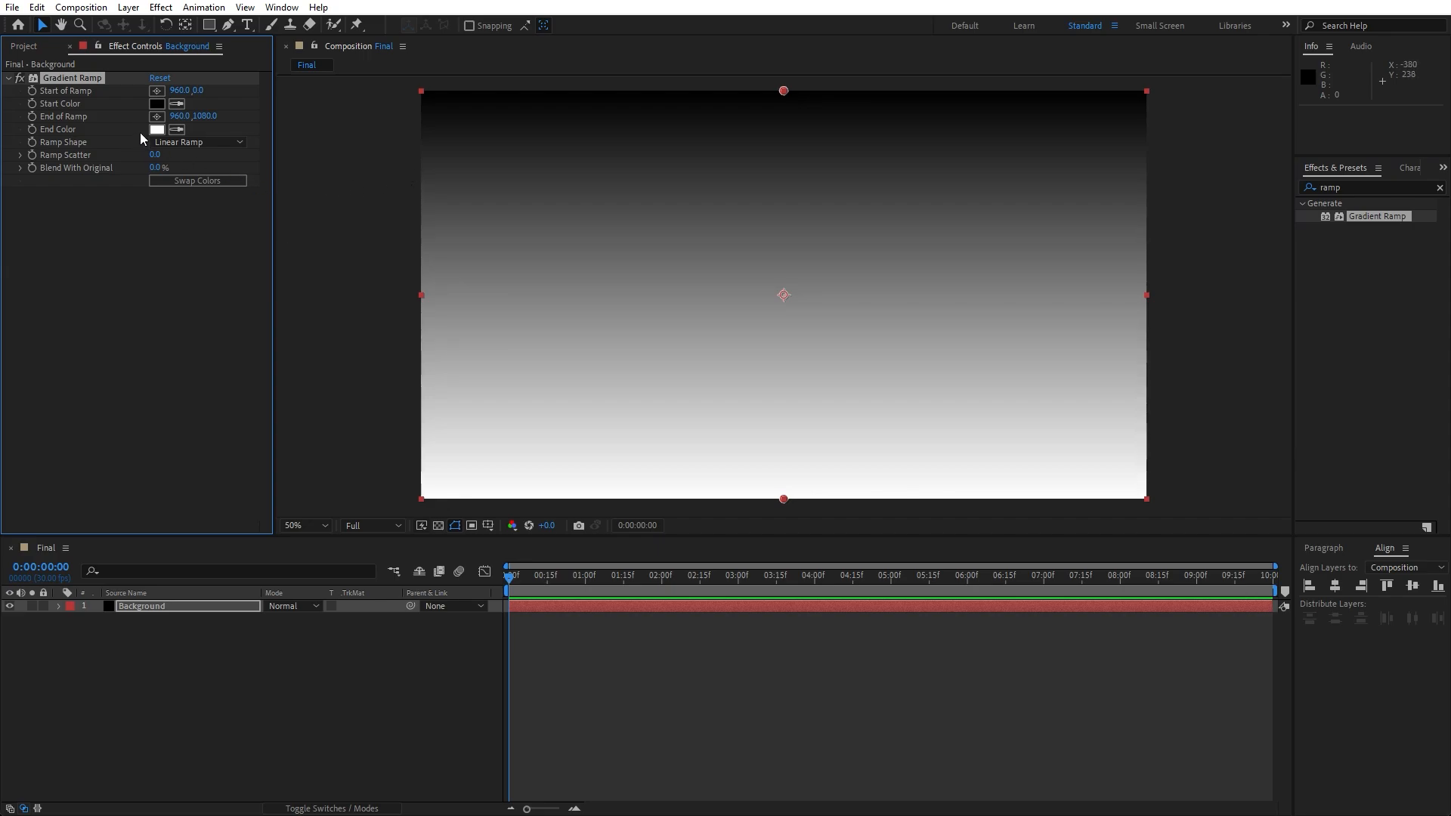
# - Place the ramp's start just outside the frame's upper-left corner, about -46, 8, and its end beyond the lower-right corner, about 1954, 1096
pyautogui.click(157, 91)
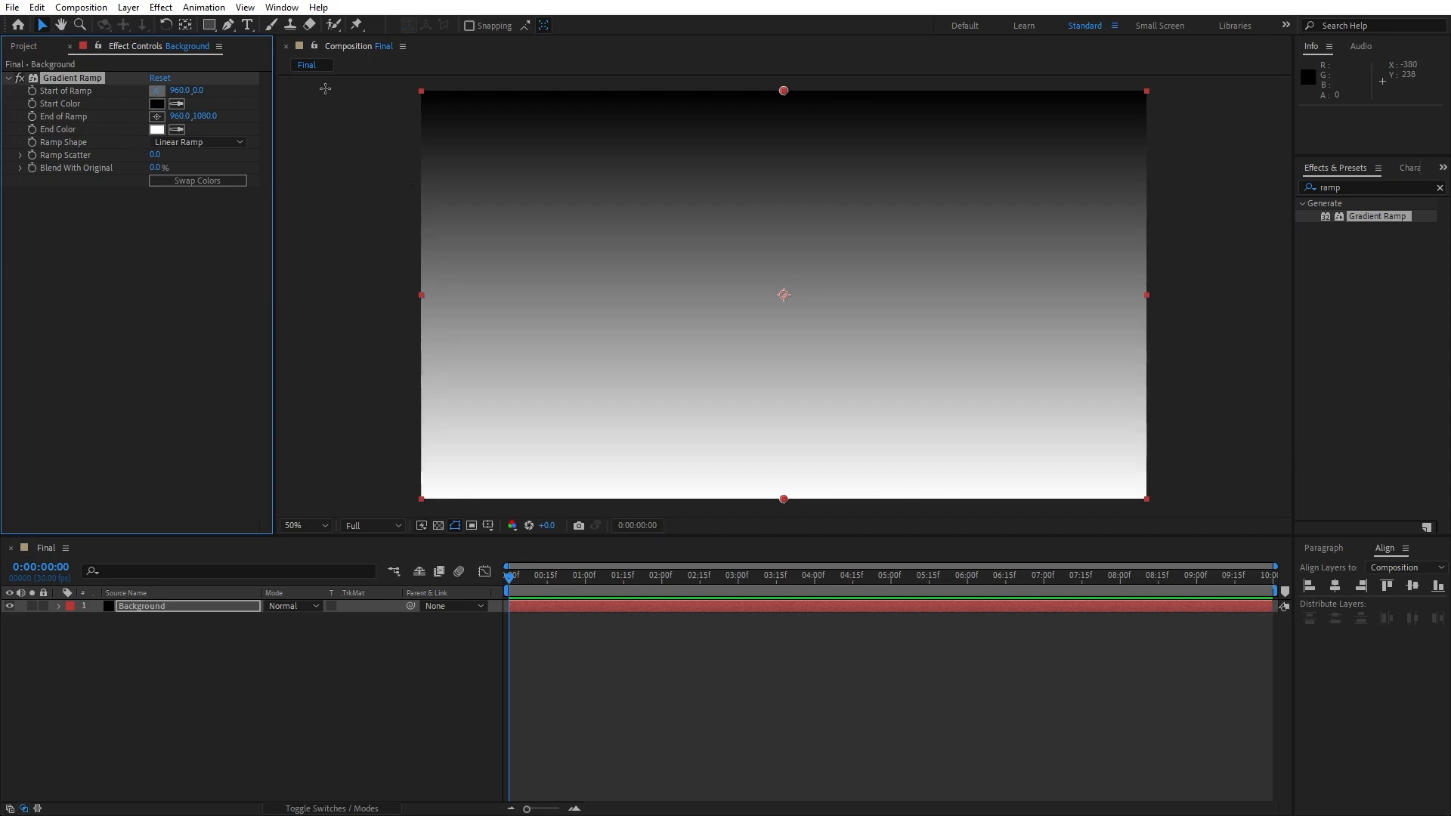
pyautogui.click(404, 94)
pyautogui.click(156, 116)
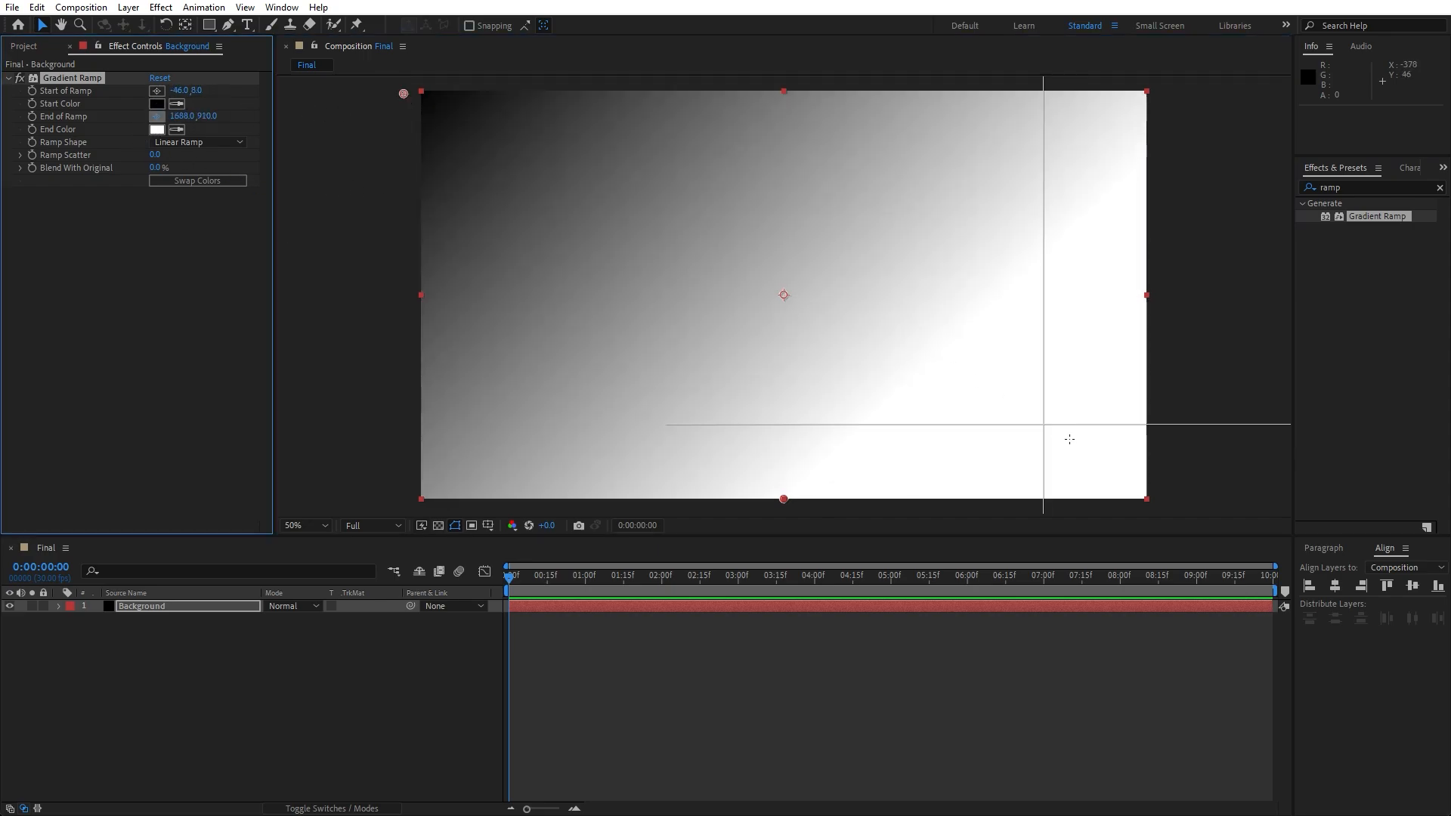
pyautogui.click(1159, 505)
# - Set the Gradient Ramp's start color to dark red, about A50000
pyautogui.click(157, 104)
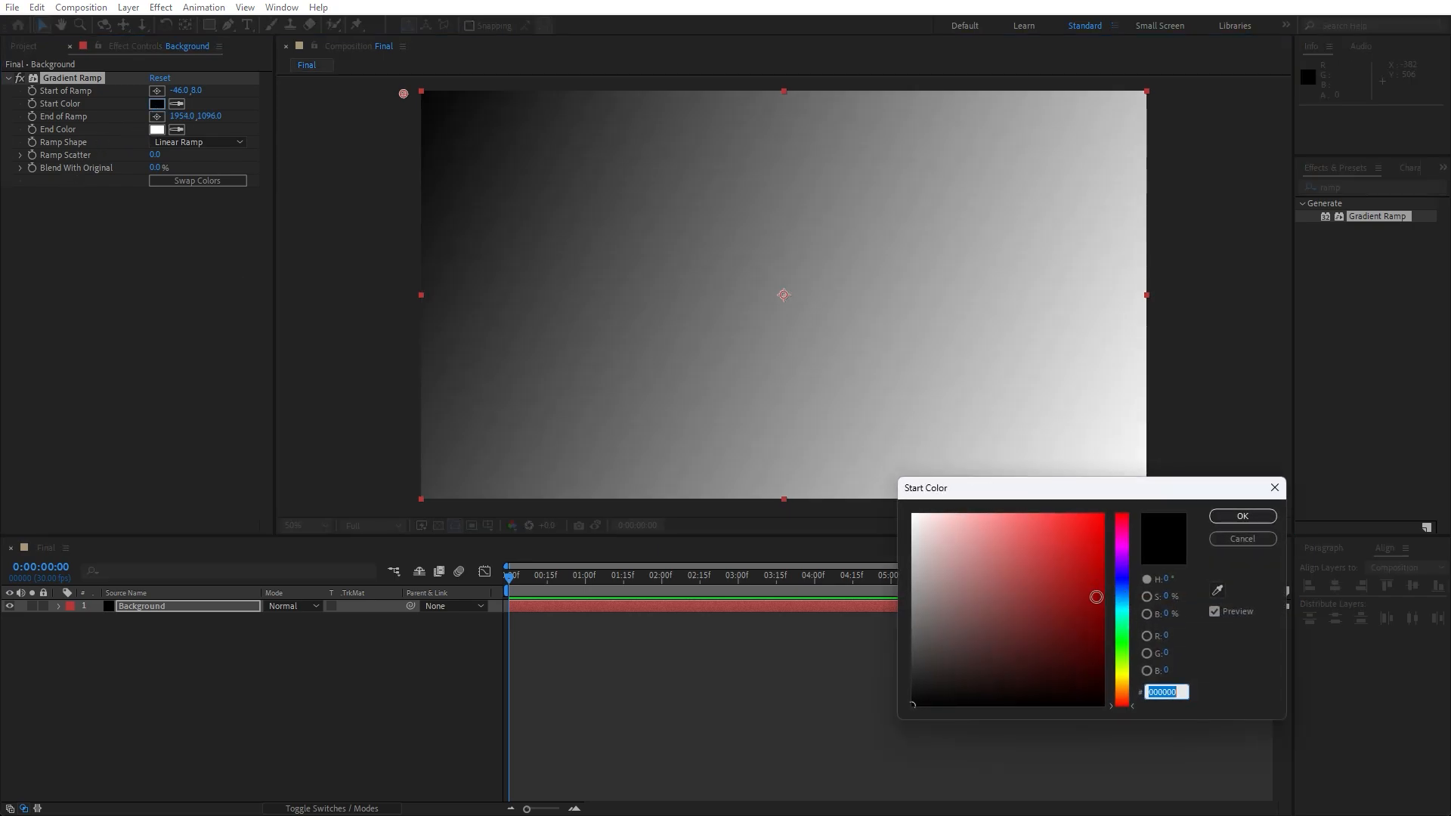
pyautogui.click(1103, 575)
pyautogui.moveTo(1103, 575); pyautogui.dragTo(1103, 581)
pyautogui.click(1243, 516)
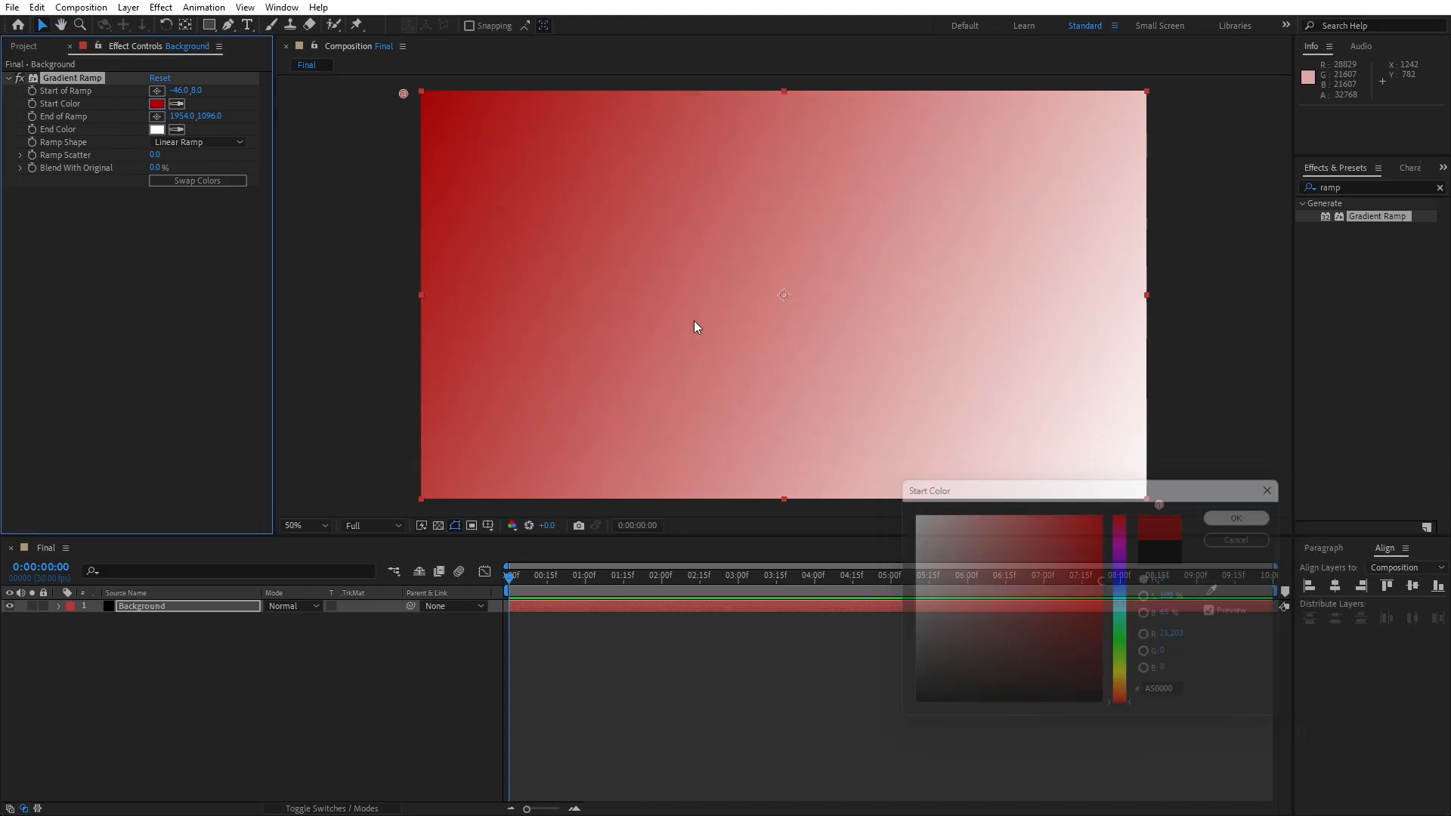
# - Set the Gradient Ramp's end color to deep blue, about 00339B
pyautogui.click(156, 130)
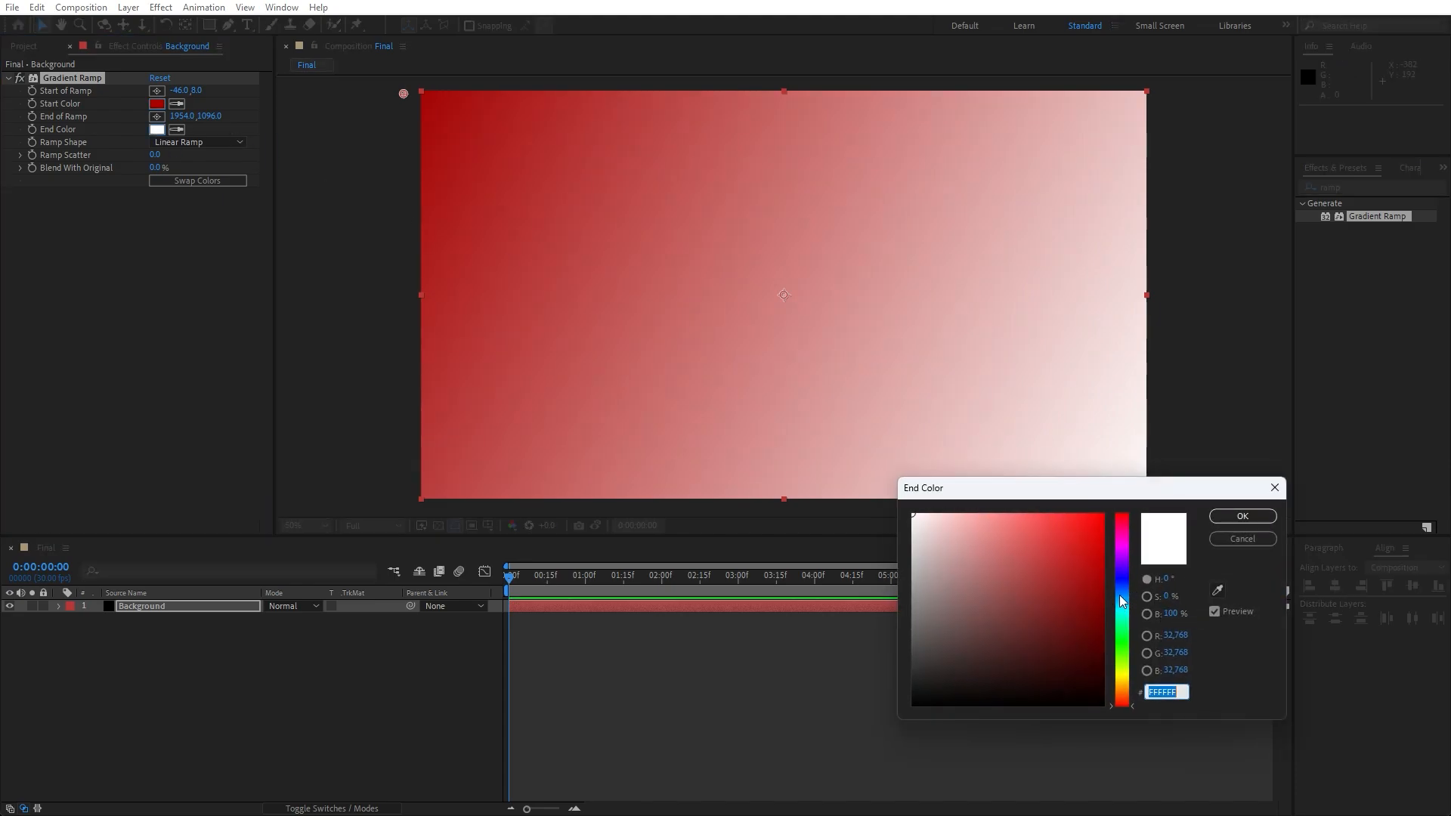
pyautogui.click(1123, 585)
pyautogui.moveTo(1100, 587)
pyautogui.mouseDown()
pyautogui.moveTo(1106, 571)
pyautogui.moveTo(1104, 588)
pyautogui.mouseUp()
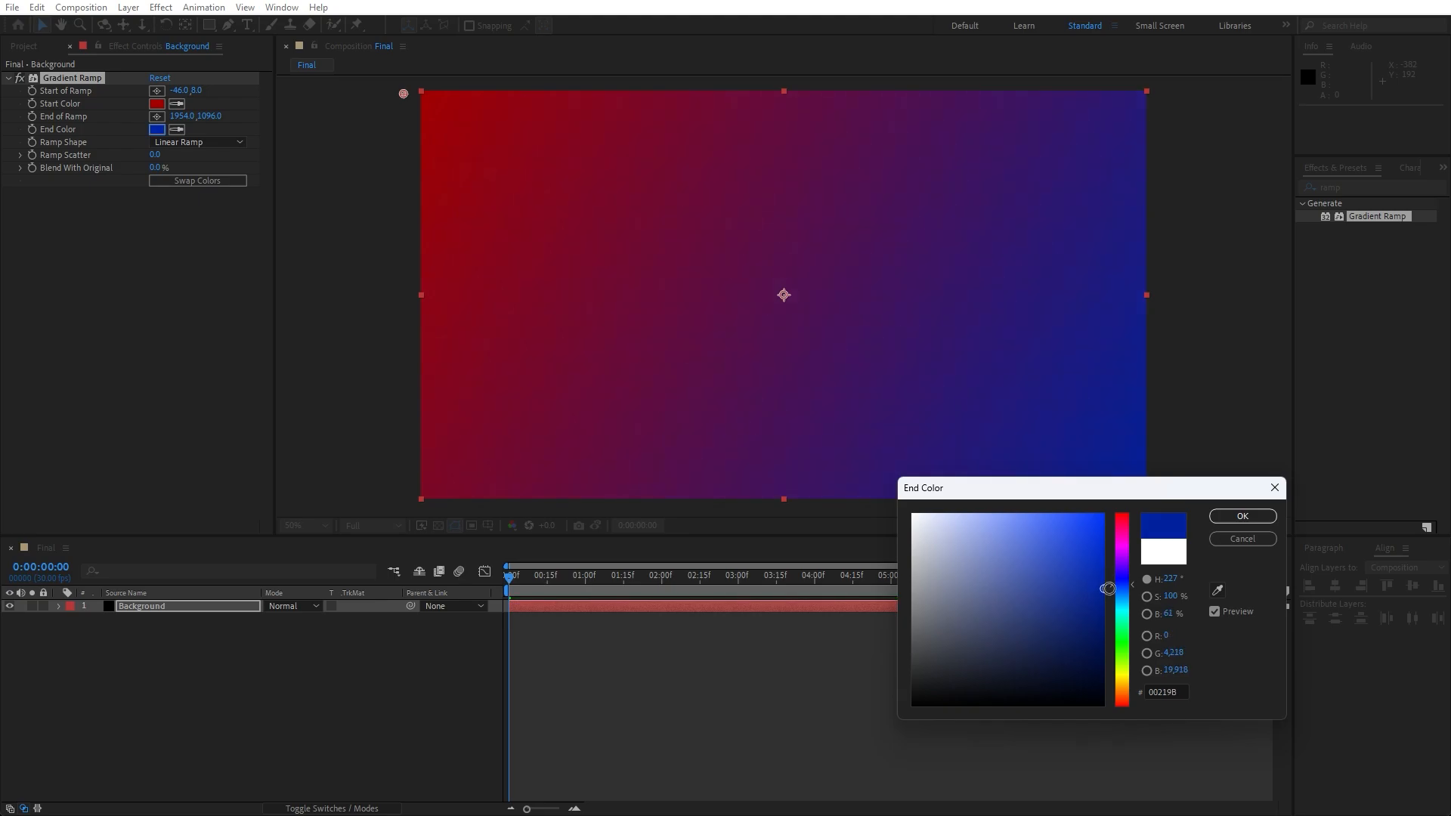
pyautogui.click(1126, 587)
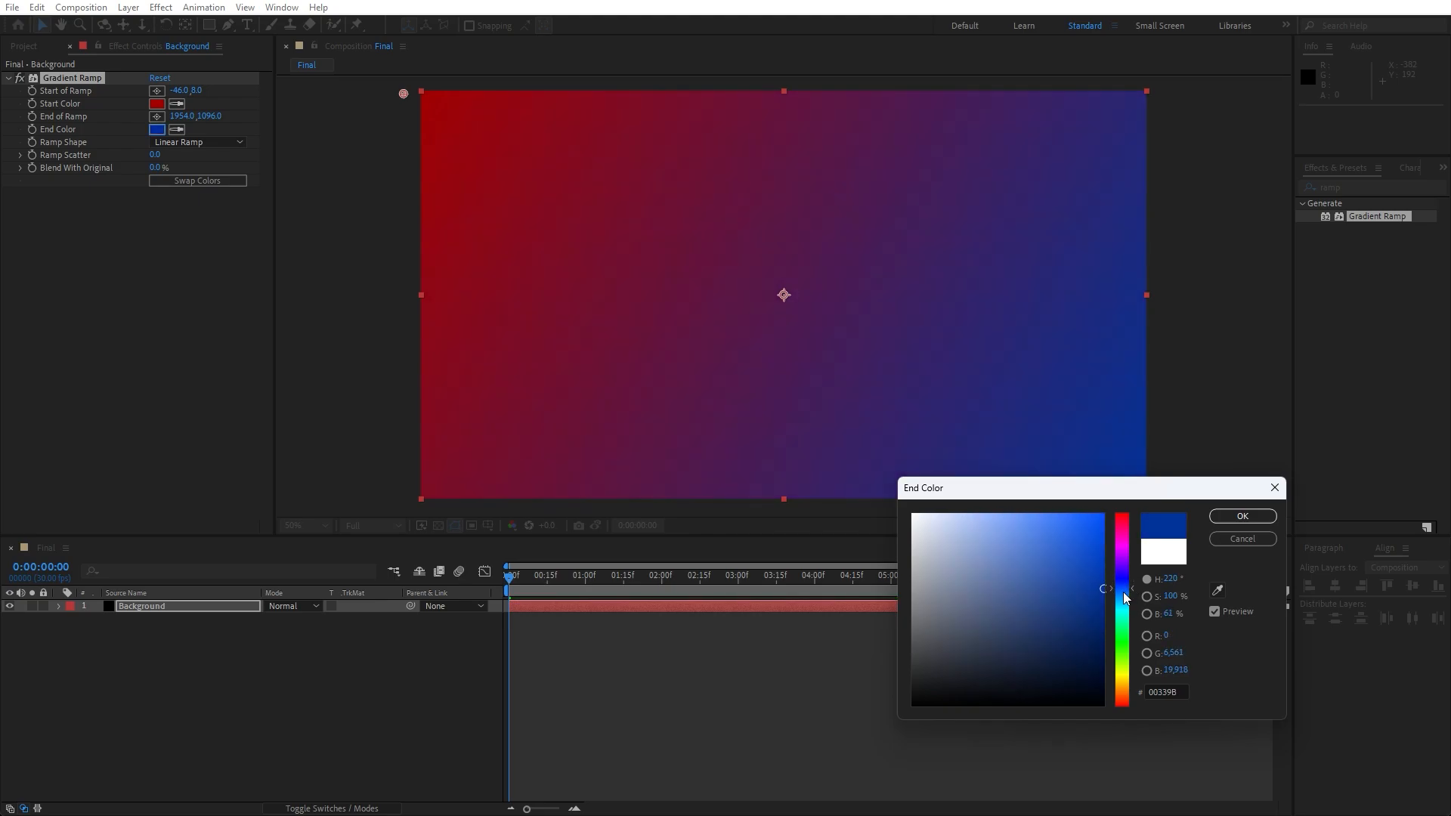
pyautogui.click(1242, 516)
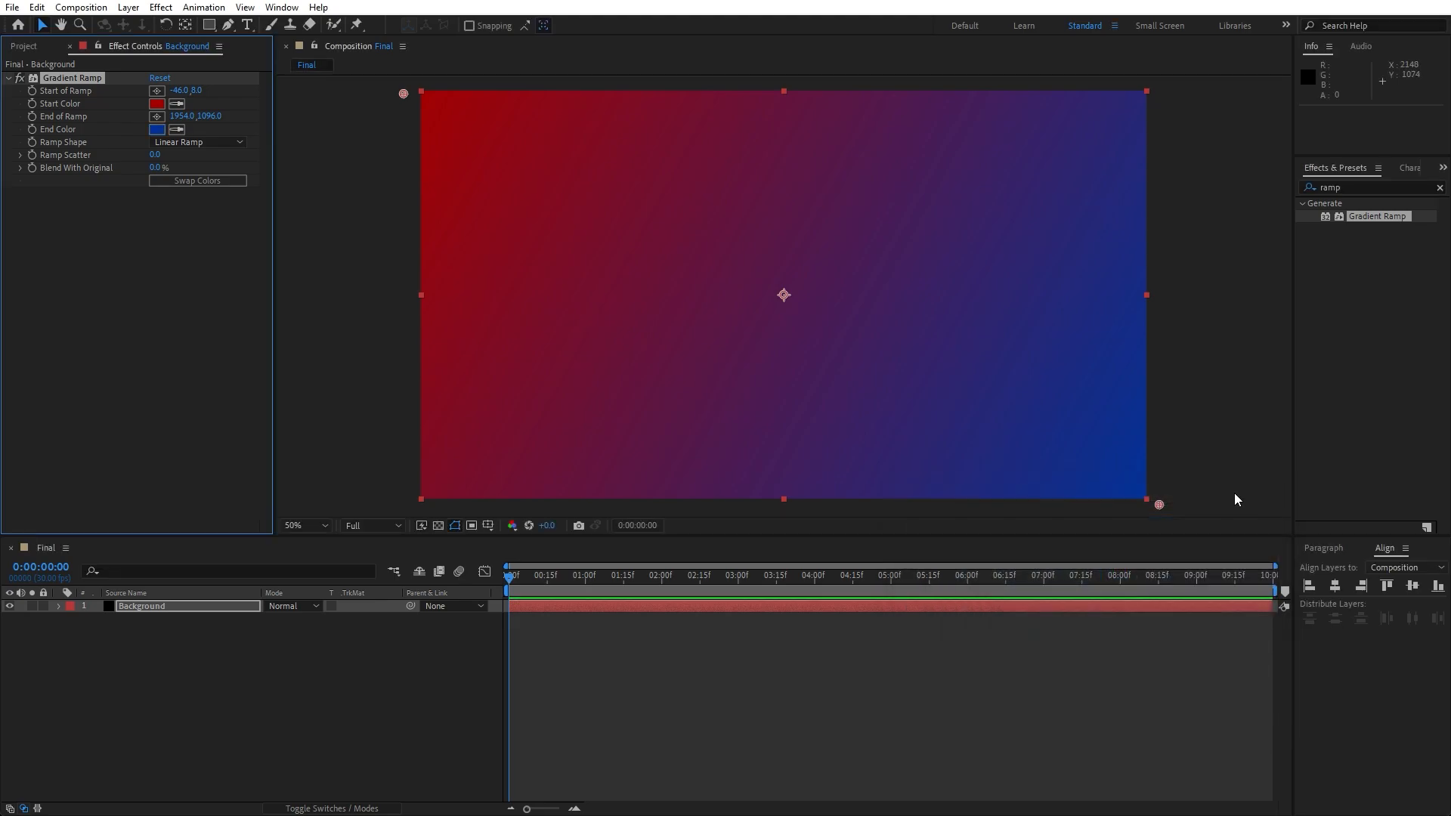
# - Apply the Noise effect to the Background layer, with color noise off and the amount of noise at 5%
pyautogui.click(1353, 187)
pyautogui.write('noise')
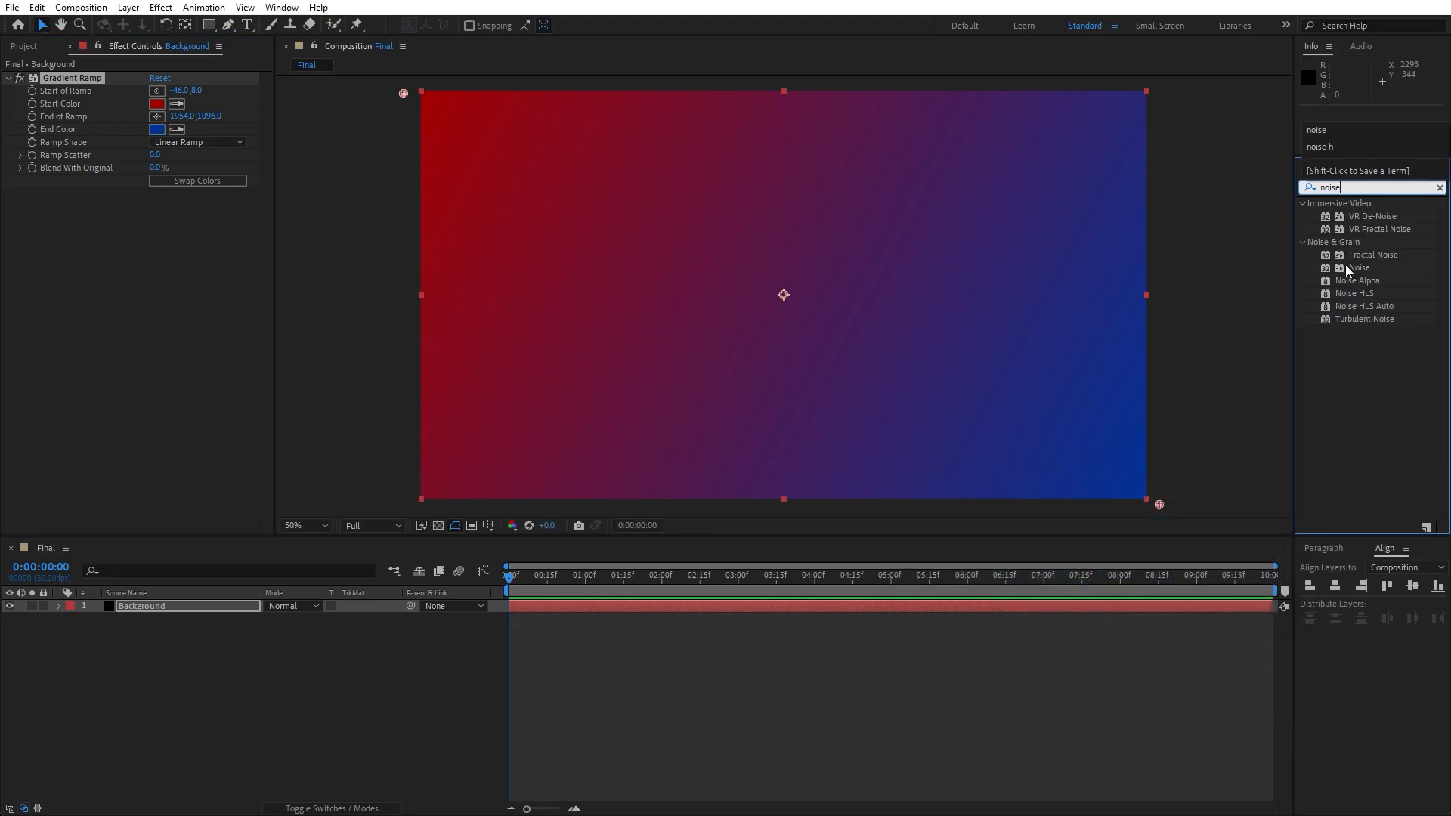
pyautogui.moveTo(1349, 268); pyautogui.dragTo(198, 605)
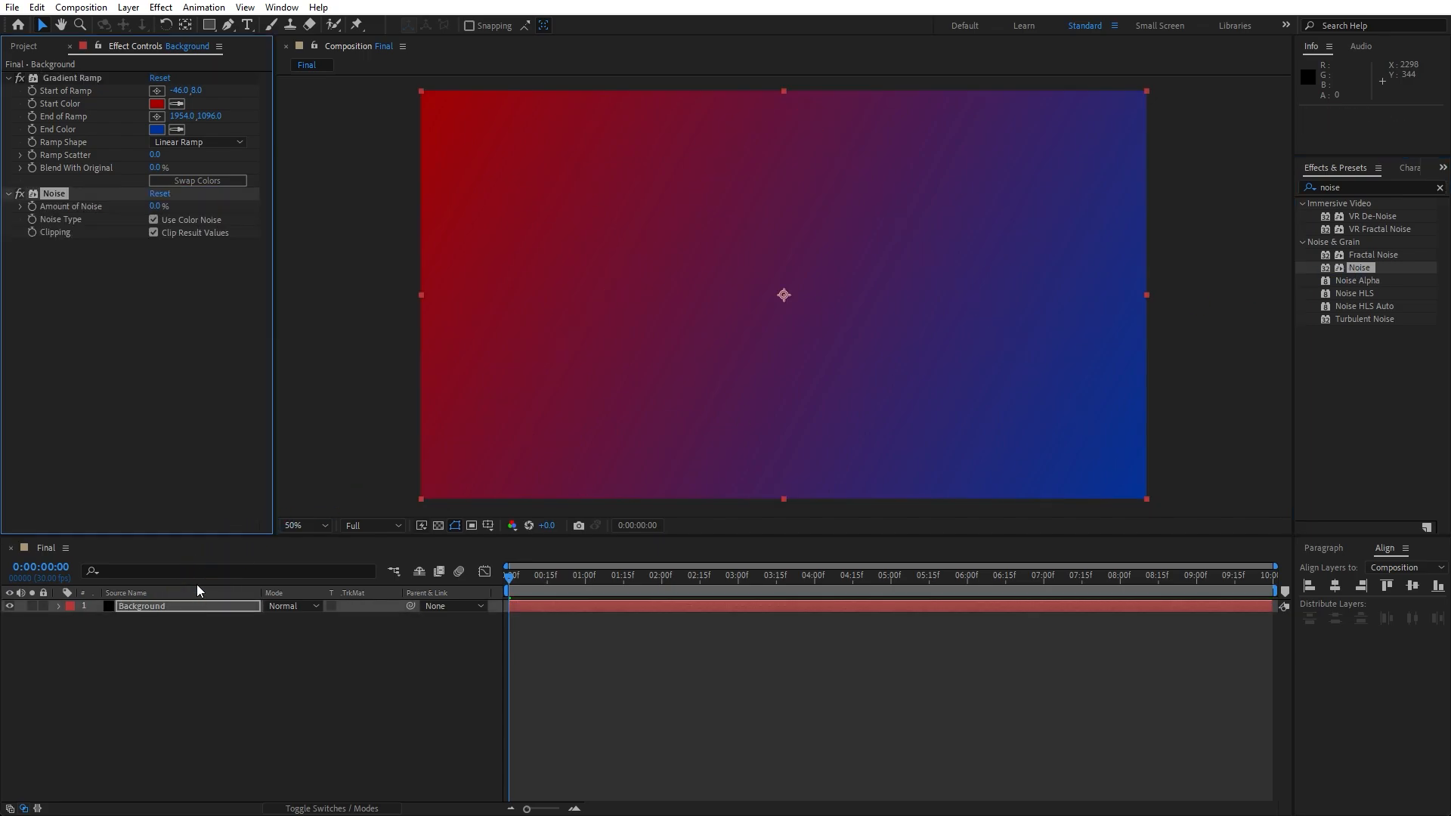
pyautogui.click(154, 220)
pyautogui.click(154, 206)
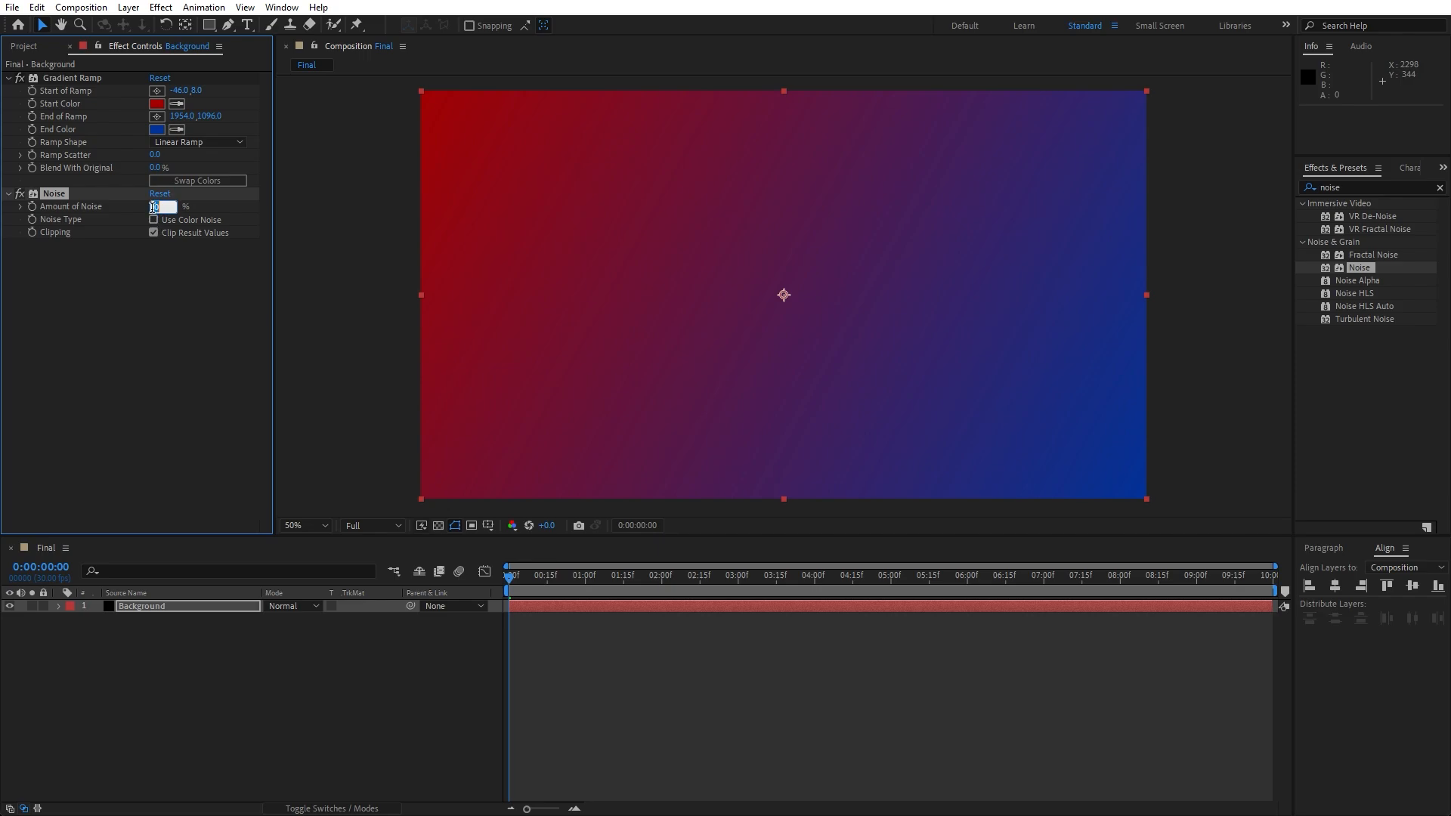
pyautogui.click(174, 364)
# - Duplicate the Background layer and rename the upper copy Ball Action
pyautogui.click(157, 624)
pyautogui.click(148, 606)
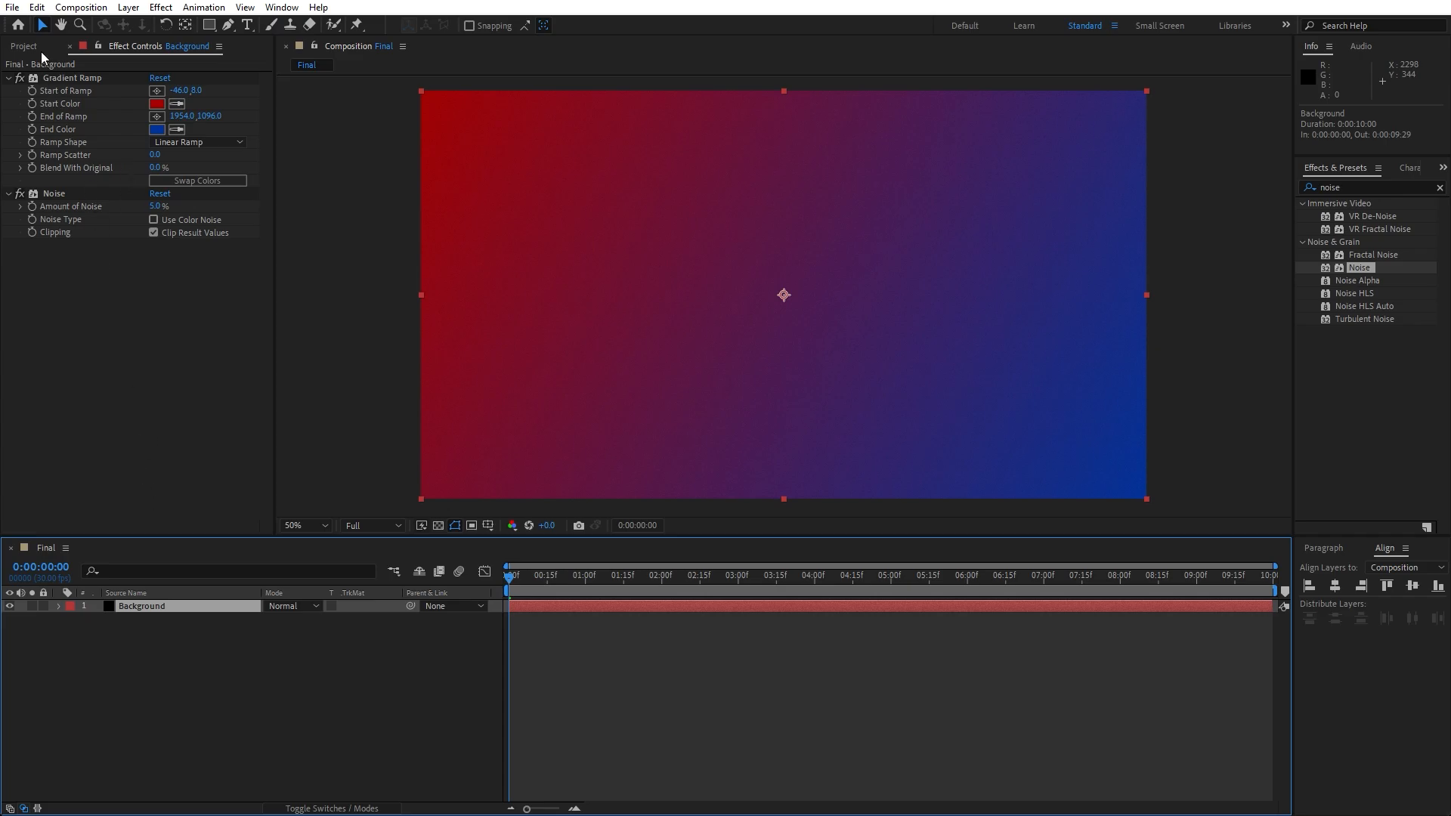
pyautogui.click(37, 8)
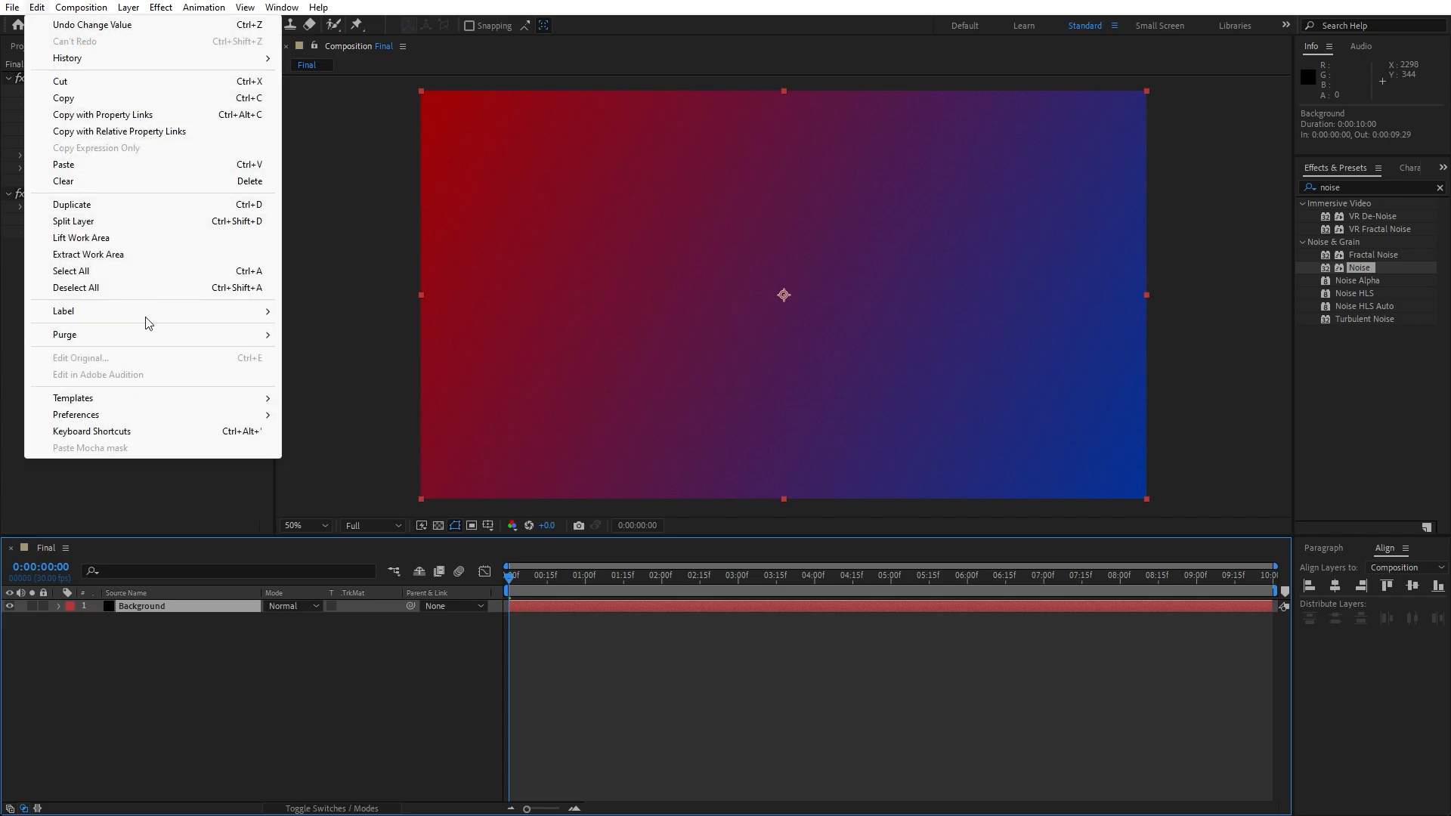
pyautogui.click(76, 204)
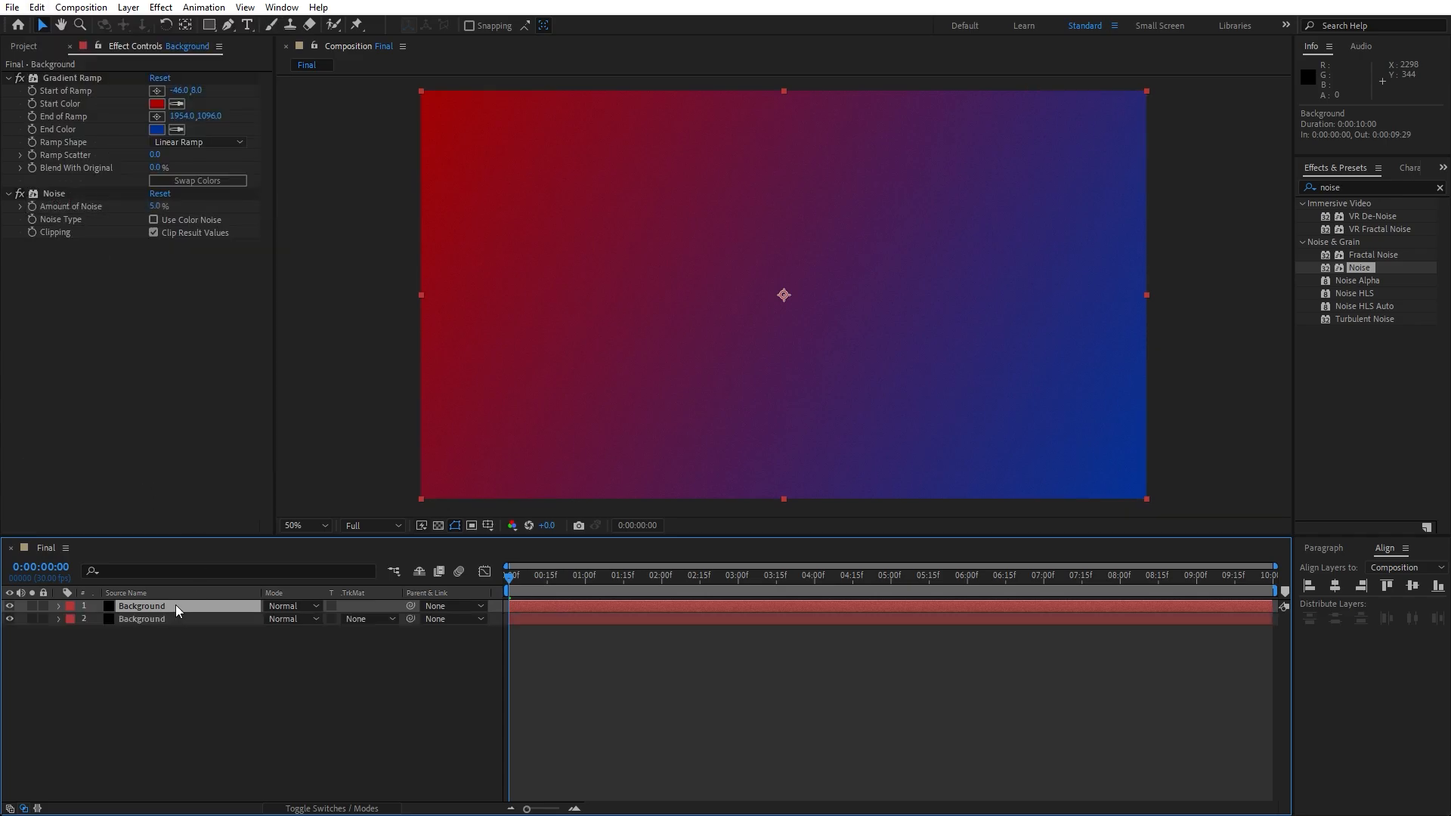
pyautogui.press('Return')
pyautogui.write('Ball Actio')
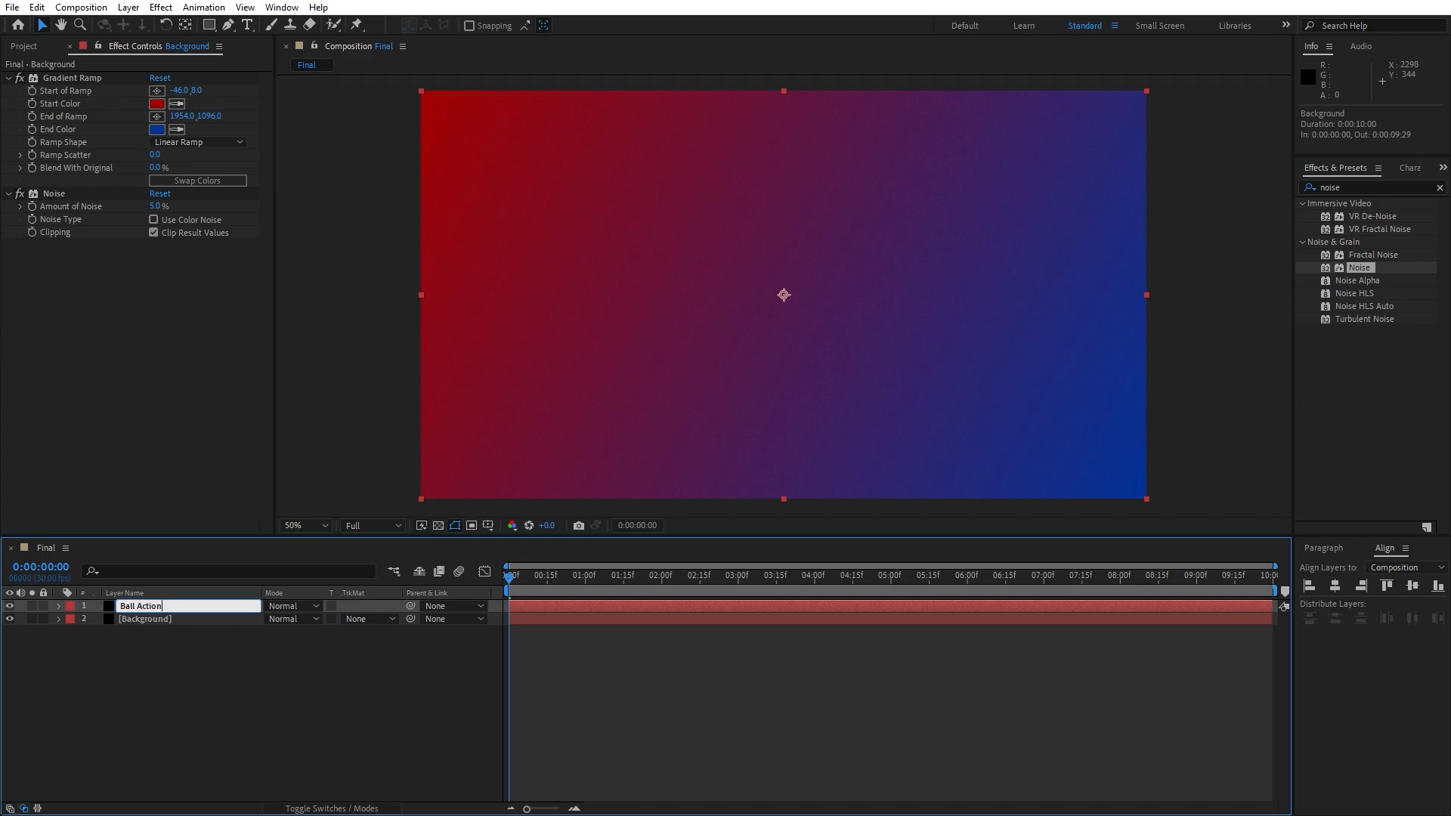
pyautogui.write('n')
pyautogui.press('Return')
# - Set both the start and end colors of the Ball Action layer's Gradient Ramp to white
pyautogui.click(156, 609)
pyautogui.click(156, 104)
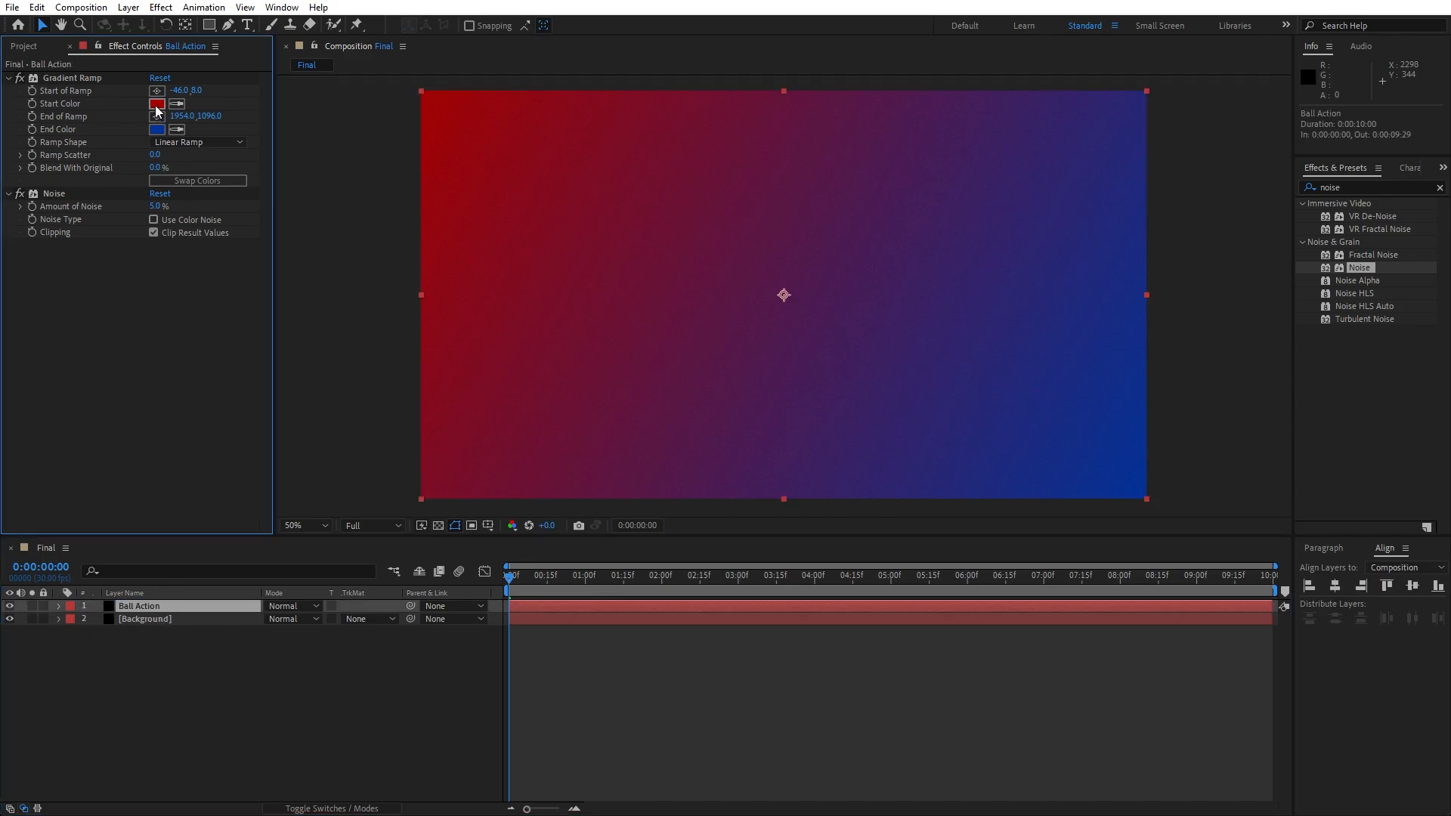
pyautogui.moveTo(1023, 601); pyautogui.dragTo(912, 514)
pyautogui.click(1242, 516)
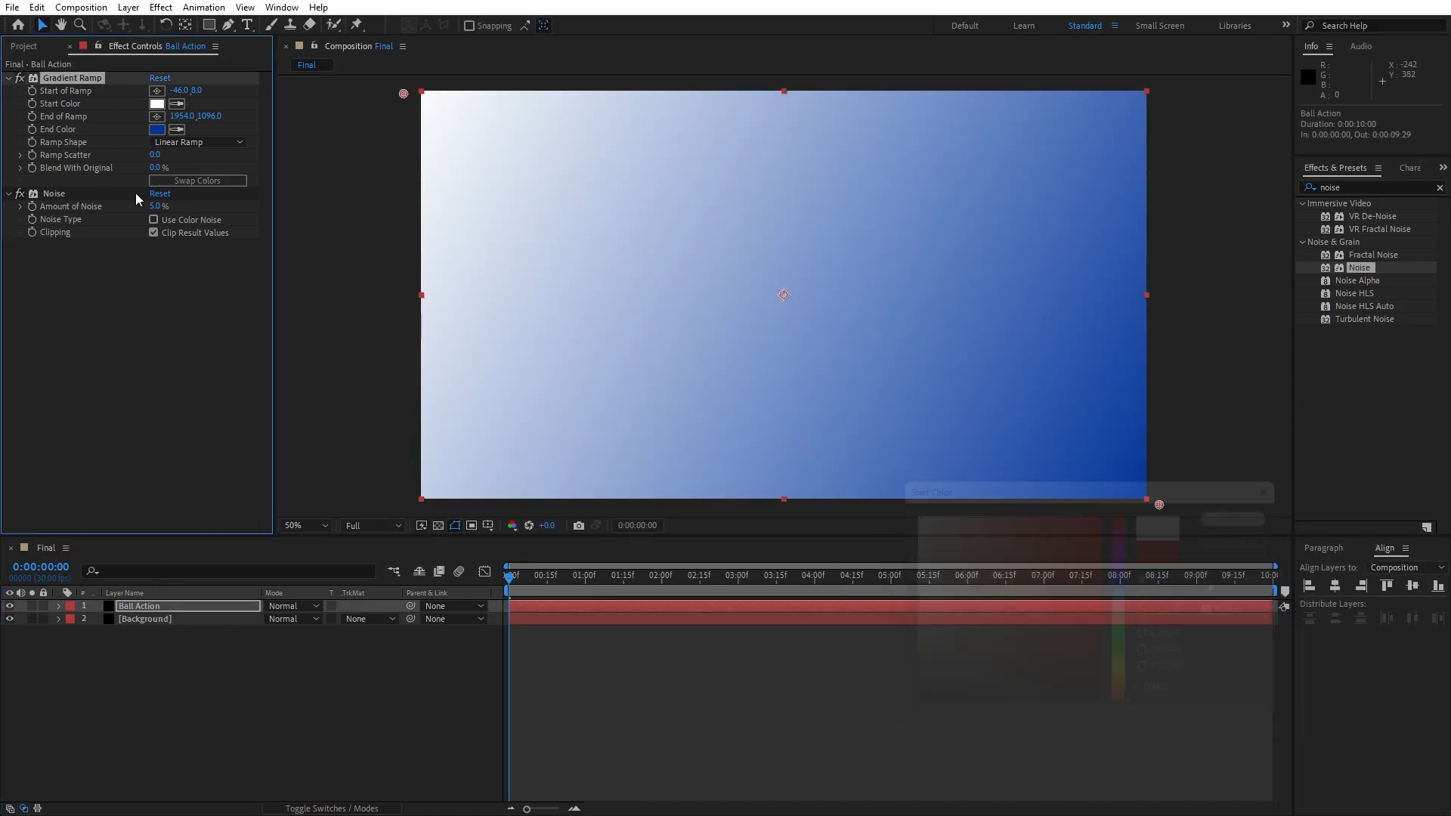
pyautogui.click(156, 129)
pyautogui.moveTo(926, 568); pyautogui.dragTo(819, 459)
pyautogui.click(1242, 517)
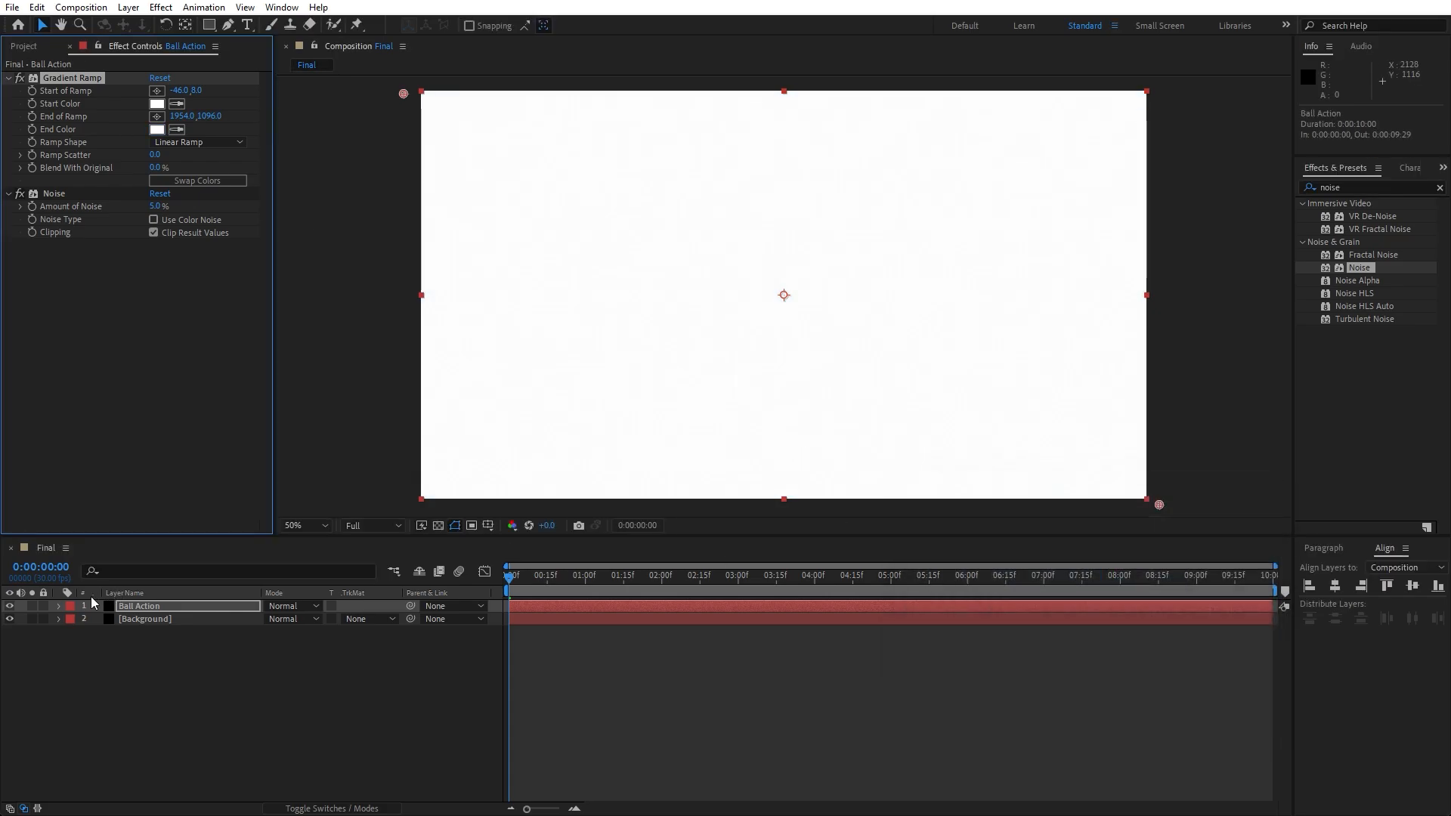
# - Find the CC Ball Action effect and apply it to the Ball Action layer
pyautogui.click(1356, 187)
pyautogui.write('ball ac')
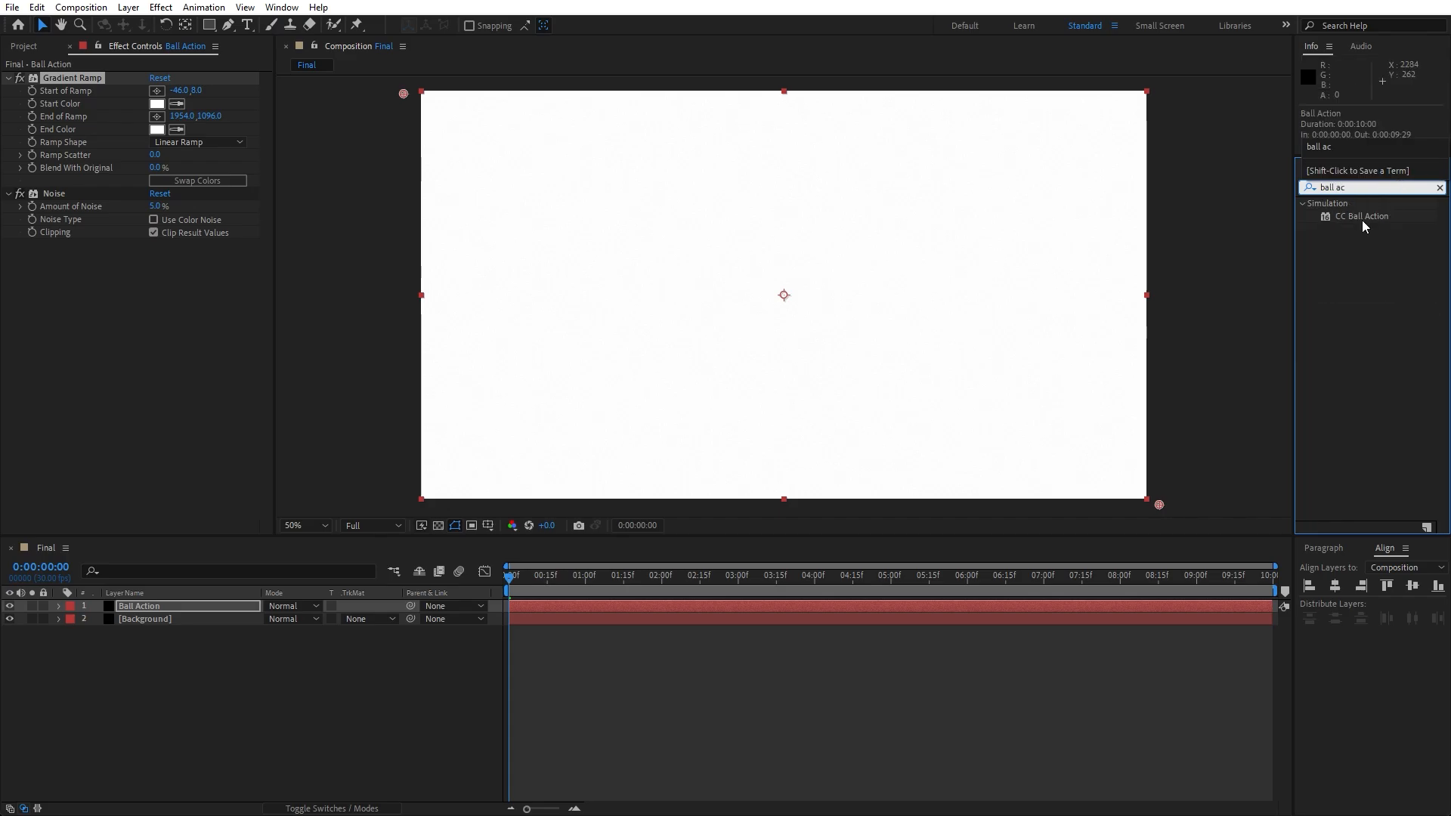
pyautogui.moveTo(1361, 217); pyautogui.dragTo(166, 605)
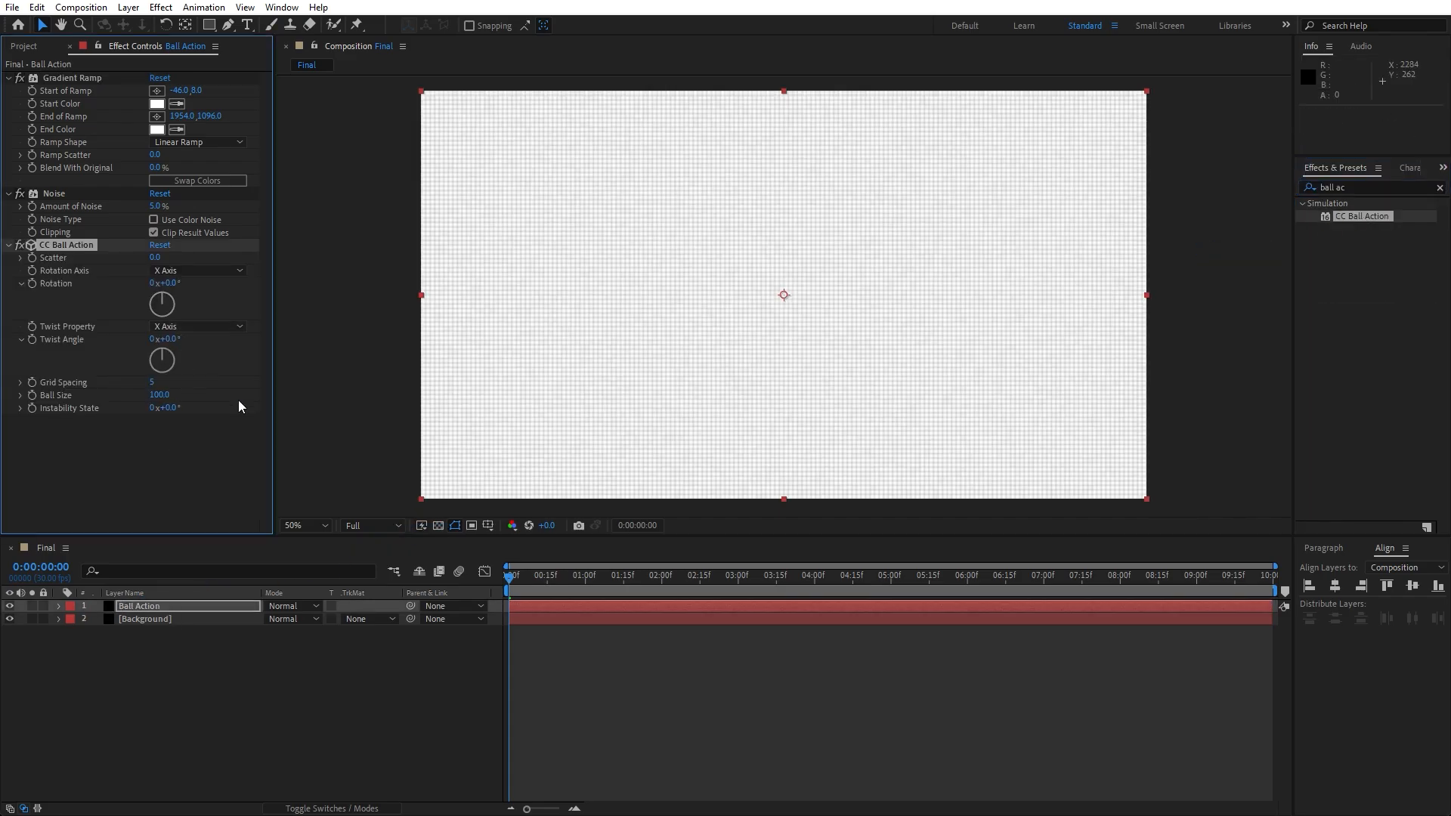
# - Set the CC Ball Action grid spacing to 10 and the ball size to 10
pyautogui.click(154, 383)
pyautogui.write('10')
pyautogui.press('Tab')
pyautogui.write('1')
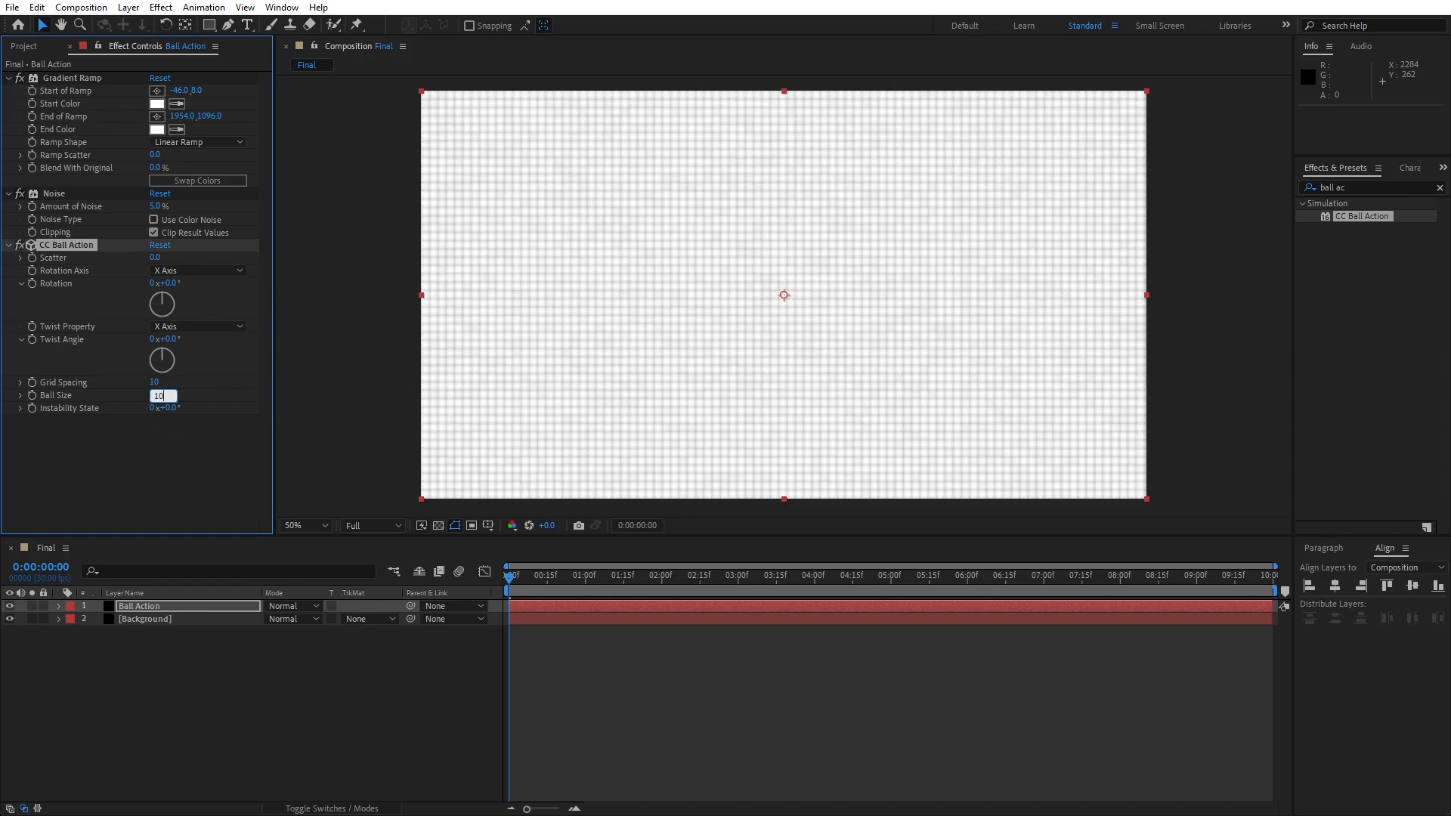
pyautogui.press('Return')
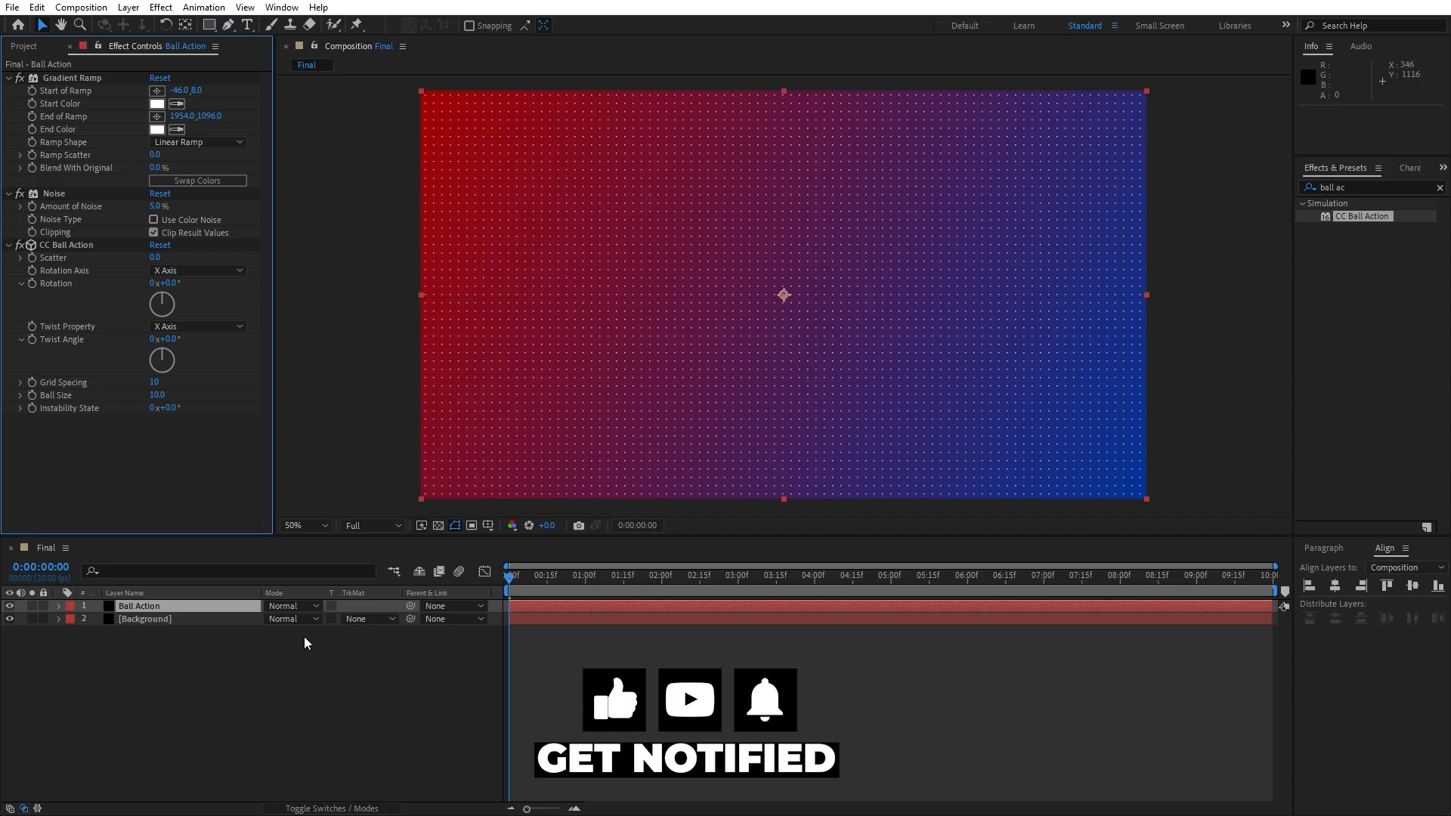
# - Set the Ball Action layer's blending mode to Overlay and duplicate the layer
pyautogui.click(319, 807)
pyautogui.click(319, 808)
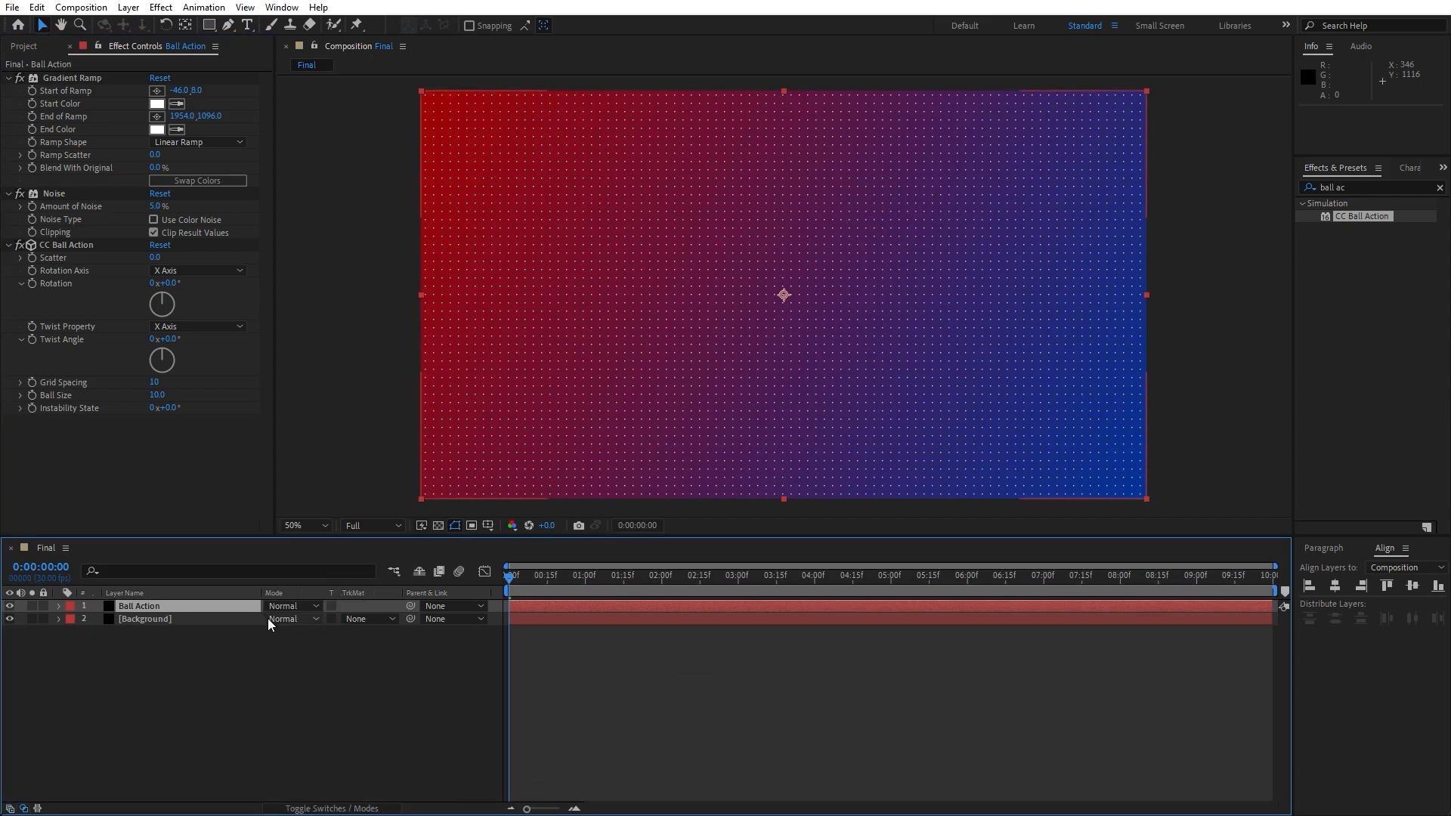
pyautogui.click(282, 606)
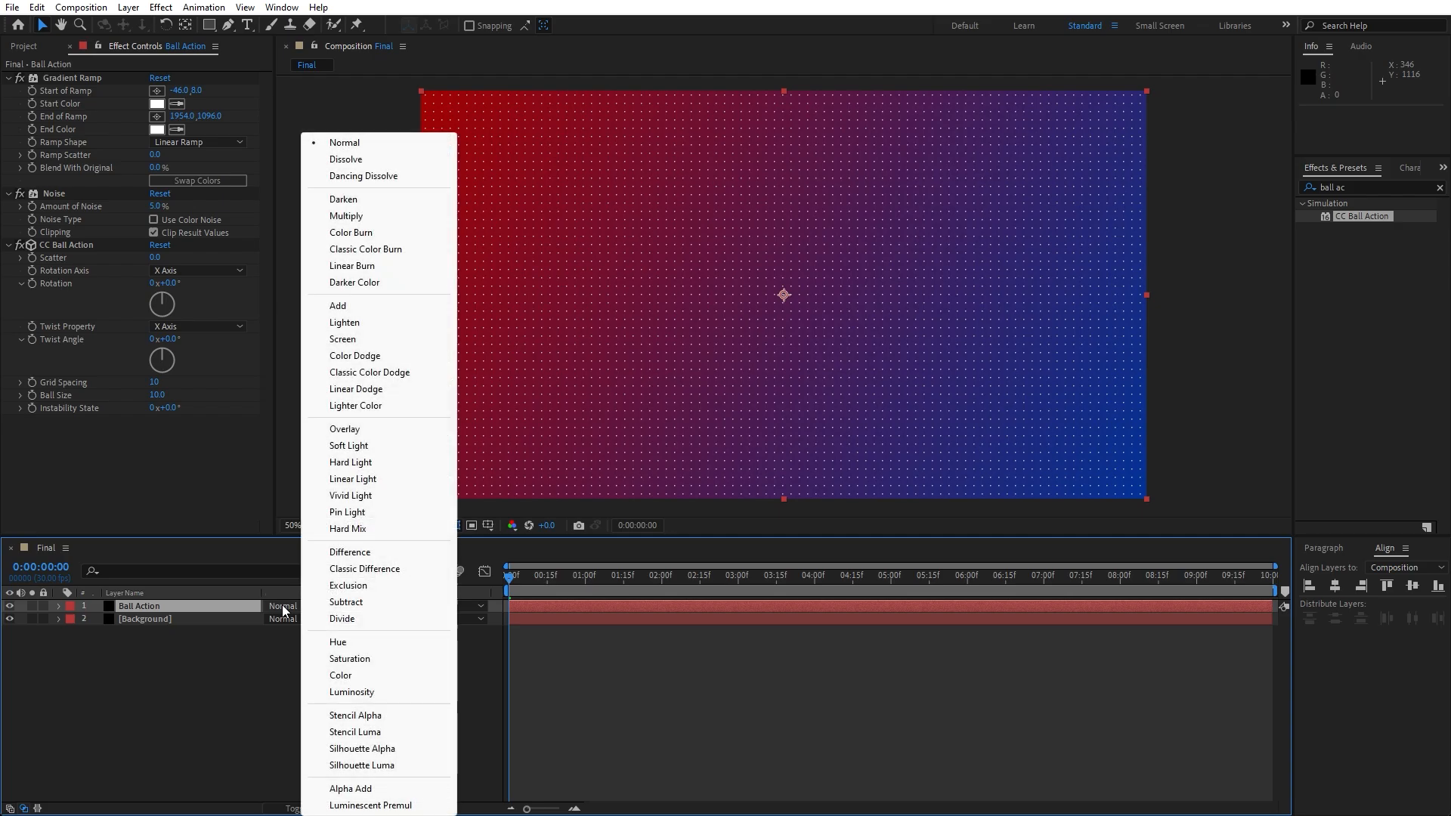
pyautogui.click(345, 429)
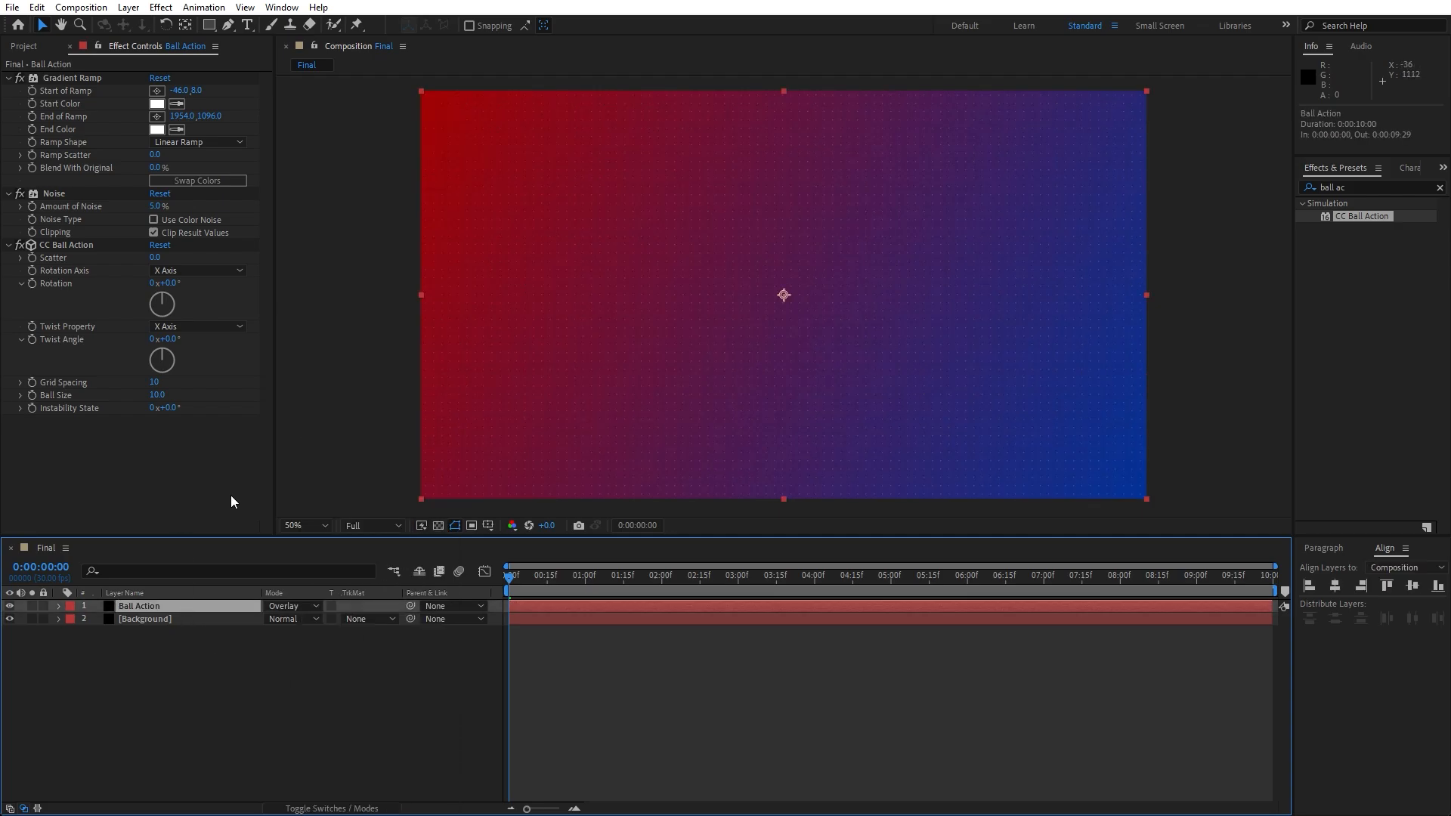
pyautogui.hotkey('ctrl', 'd')
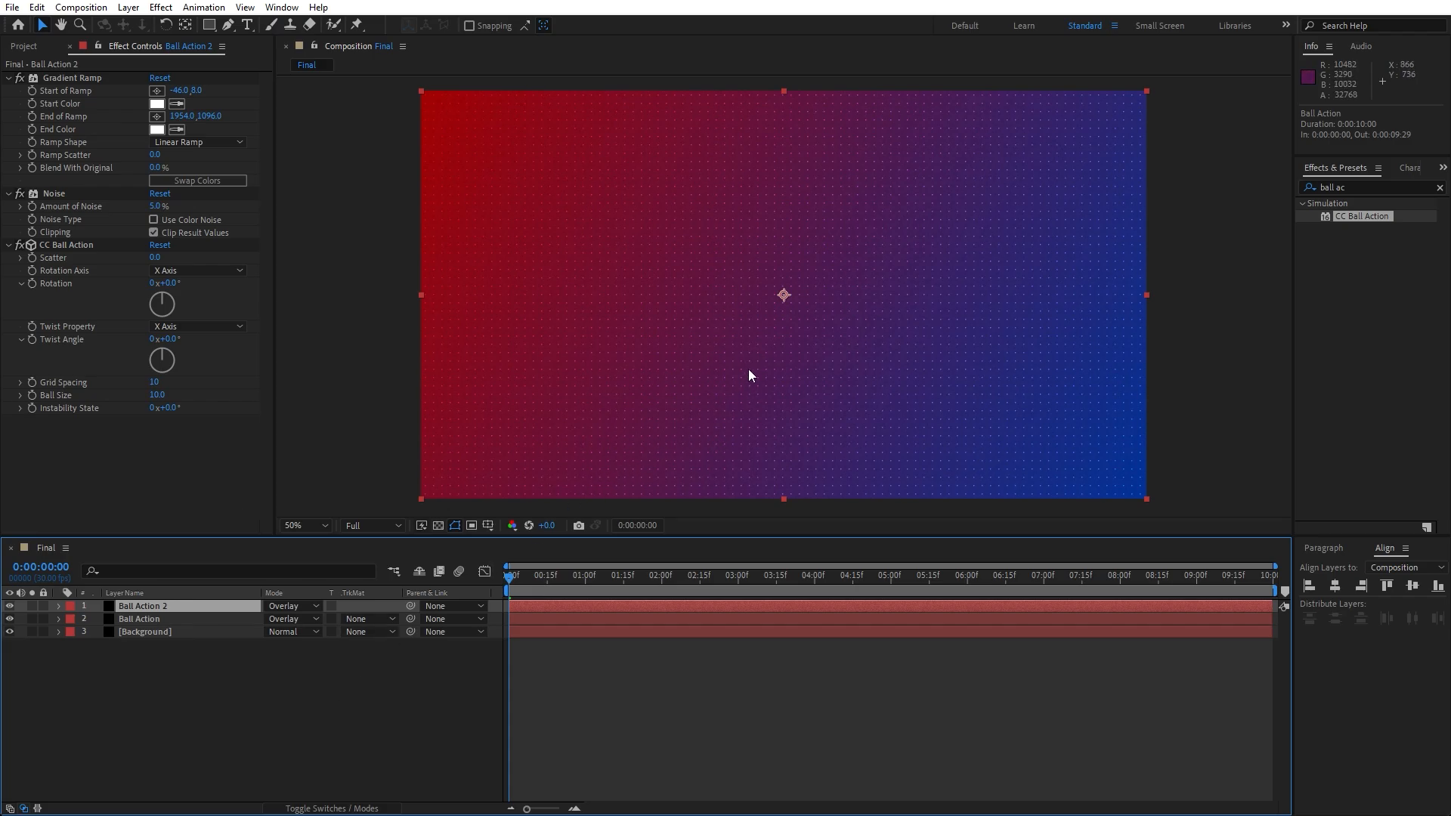
# - Pre-compose the two Ball Action layers and the Background layer together into a new composition named Background
pyautogui.click(70, 47)
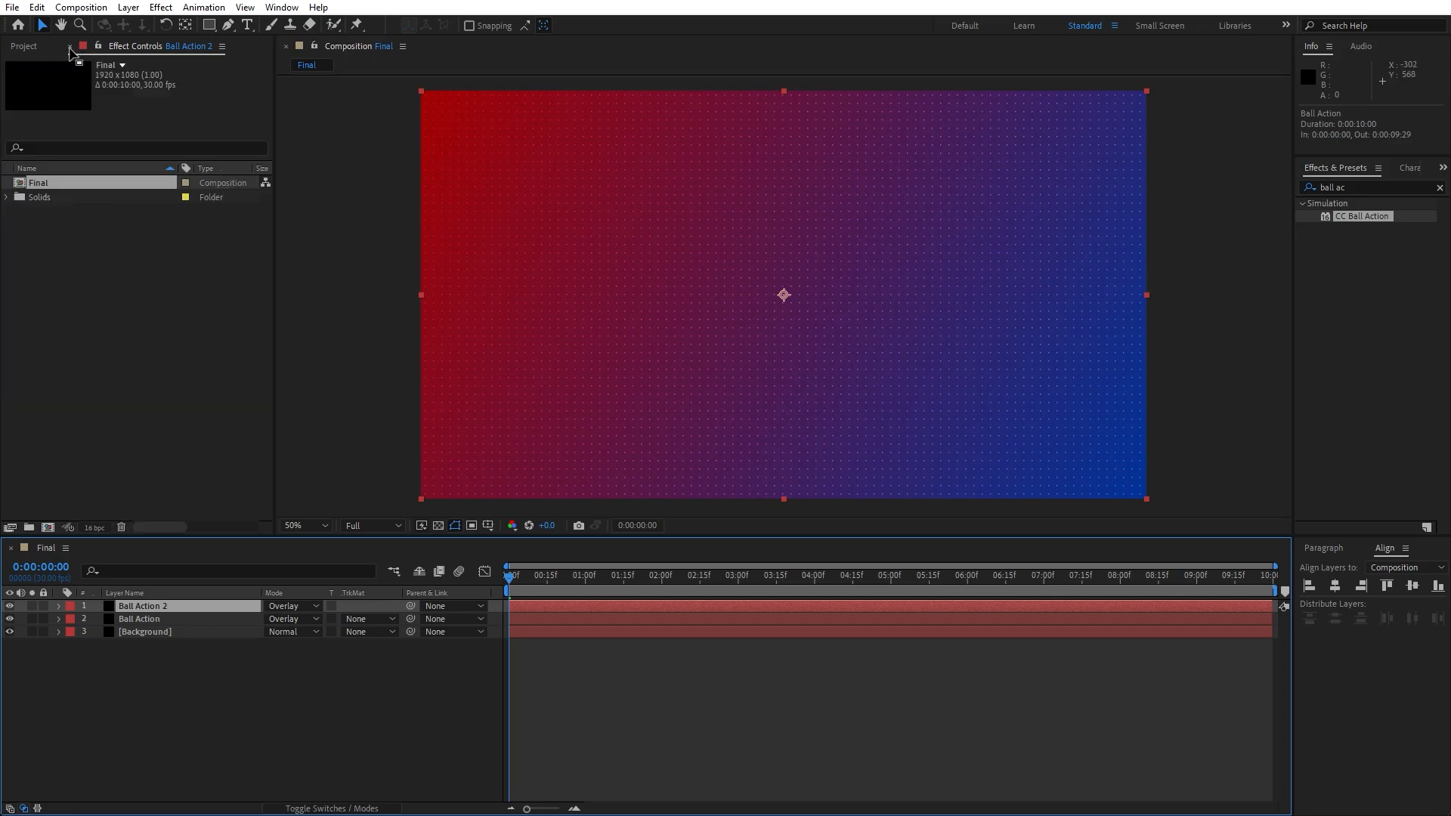
pyautogui.click(186, 677)
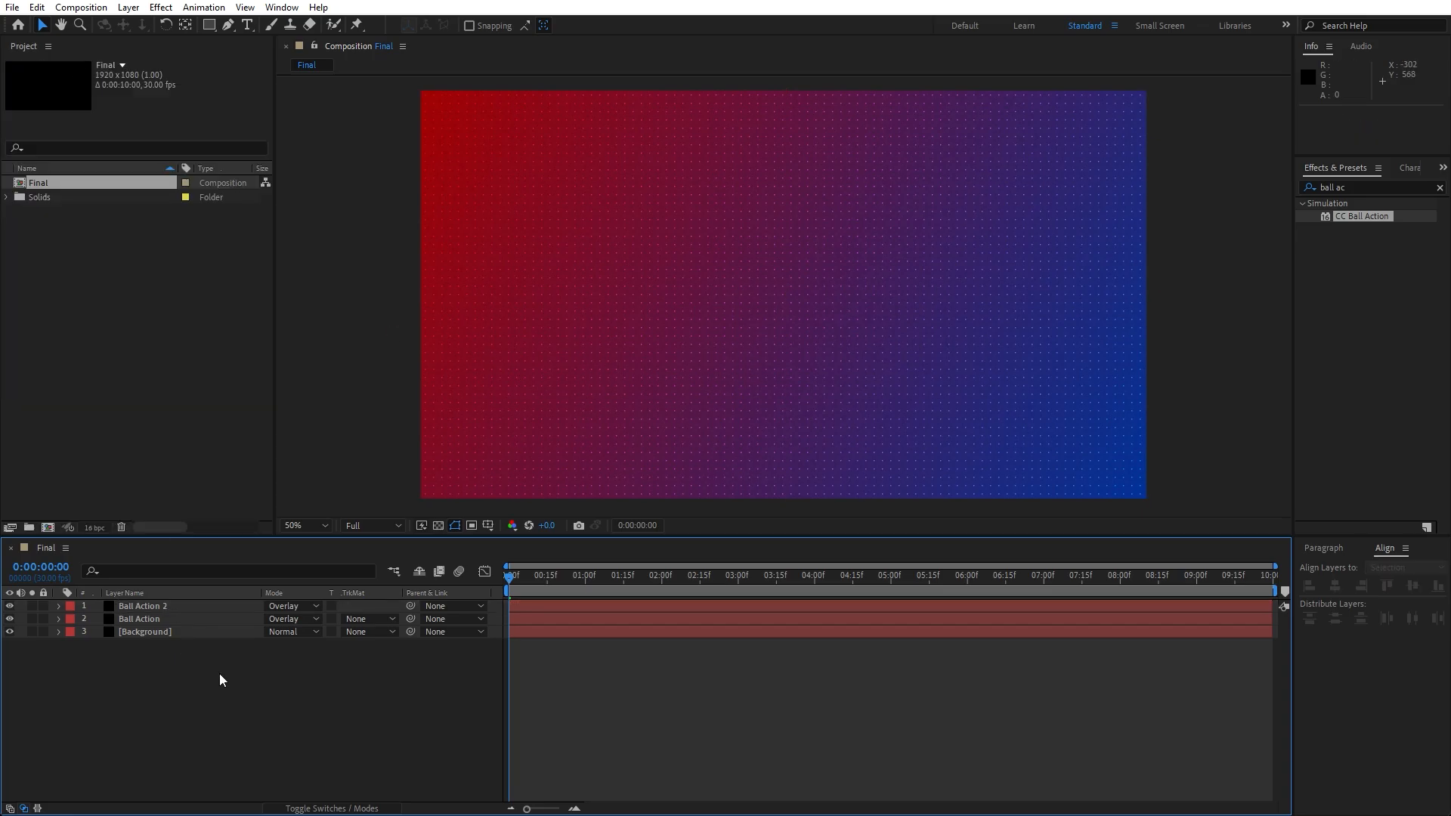
pyautogui.moveTo(217, 670); pyautogui.dragTo(145, 605)
pyautogui.rightClick(172, 638)
pyautogui.click(229, 552)
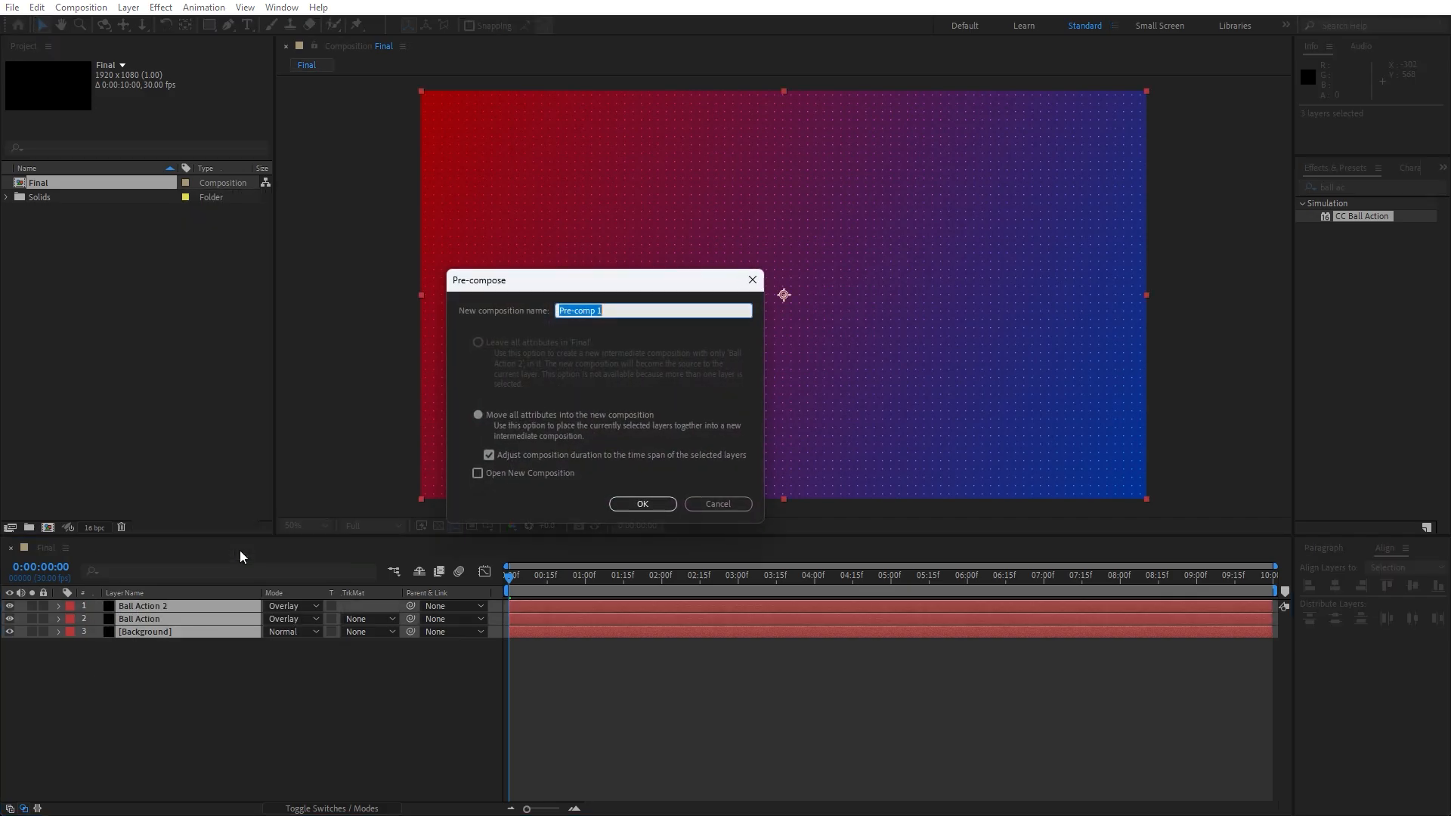
pyautogui.write('Background')
pyautogui.click(636, 504)
pyautogui.click(398, 682)
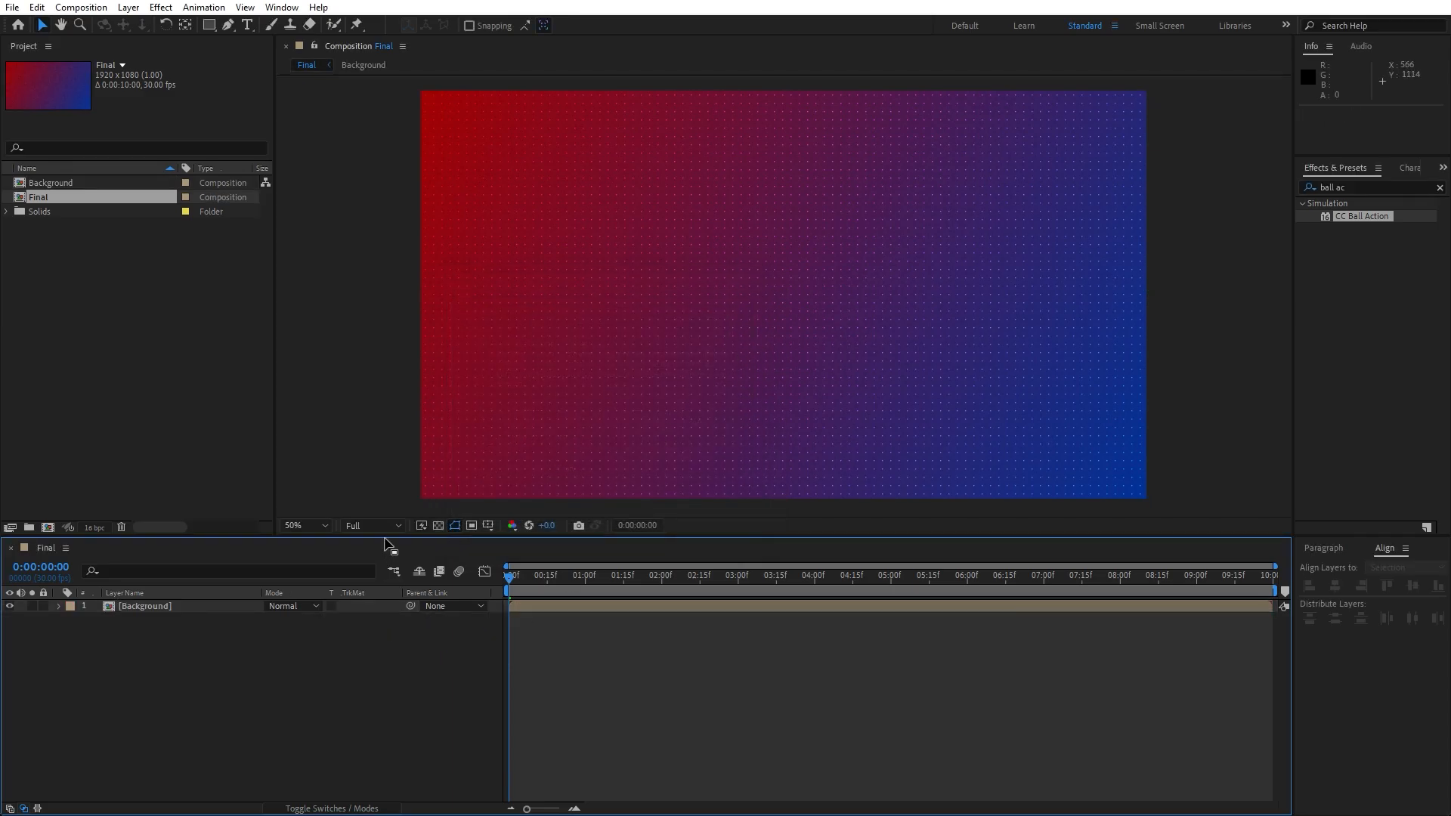
# - Add a text layer reading CREATIVE over the background in the Final composition
pyautogui.click(247, 27)
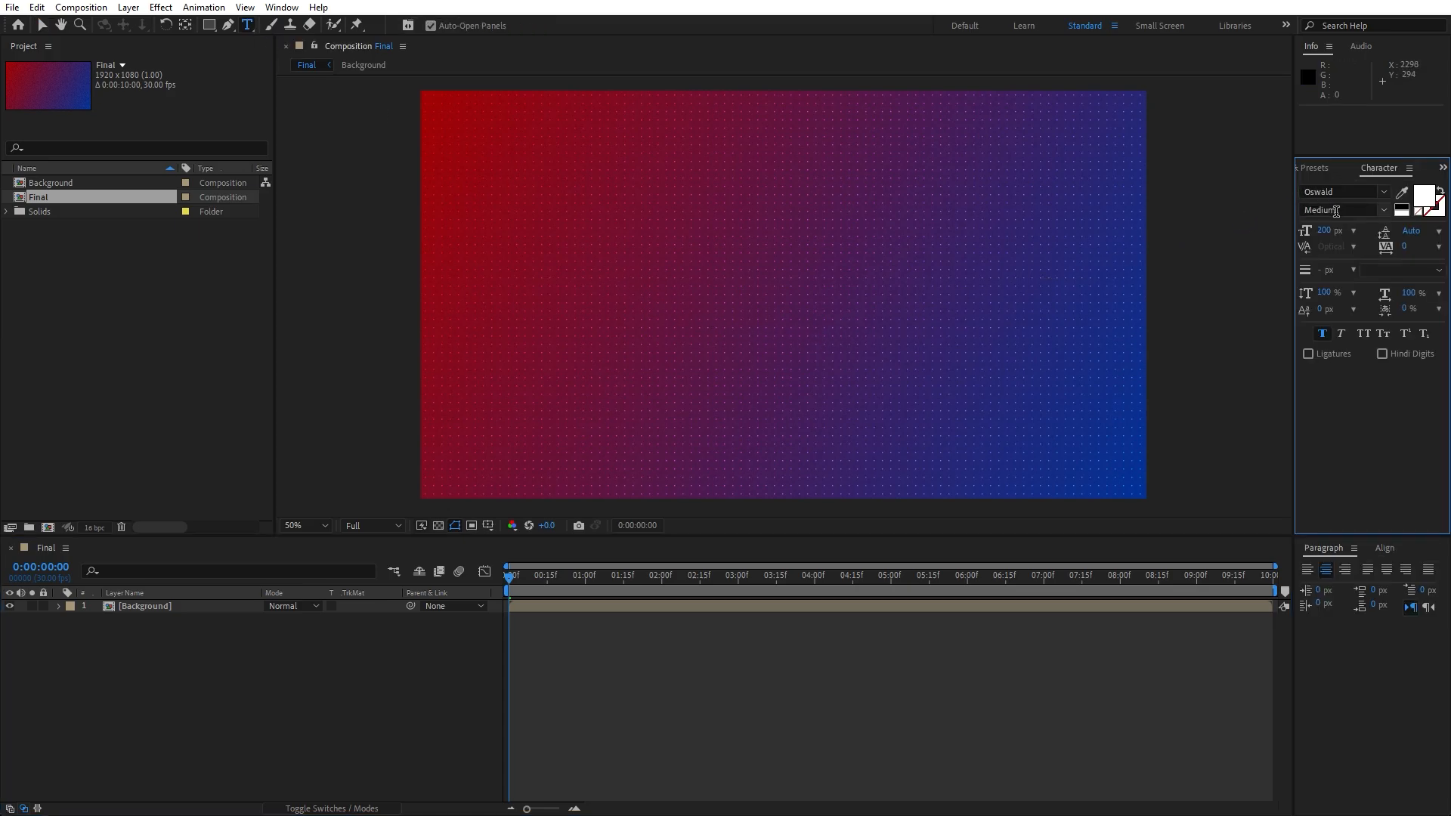
pyautogui.click(709, 311)
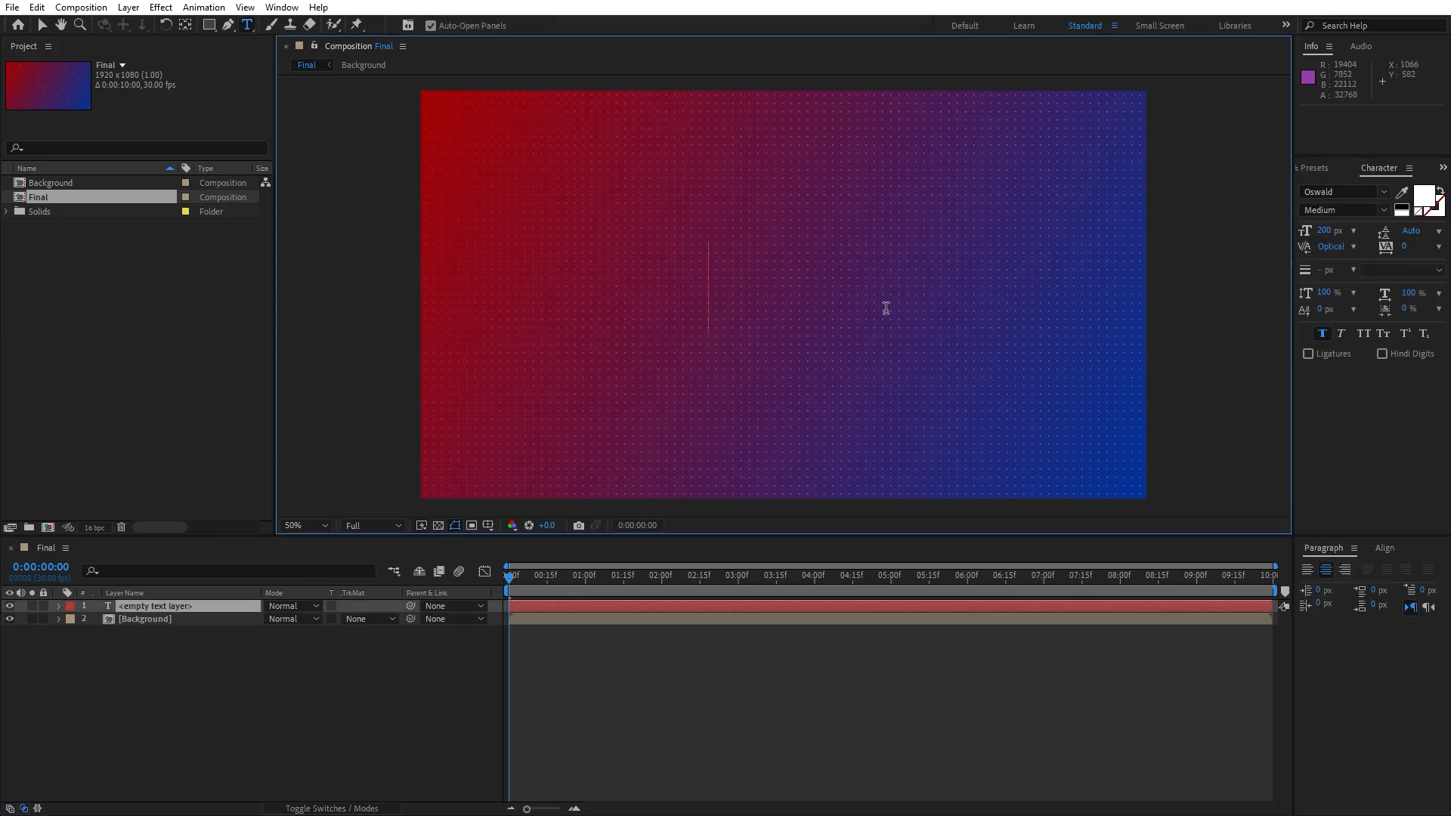
pyautogui.write('CREATIVE')
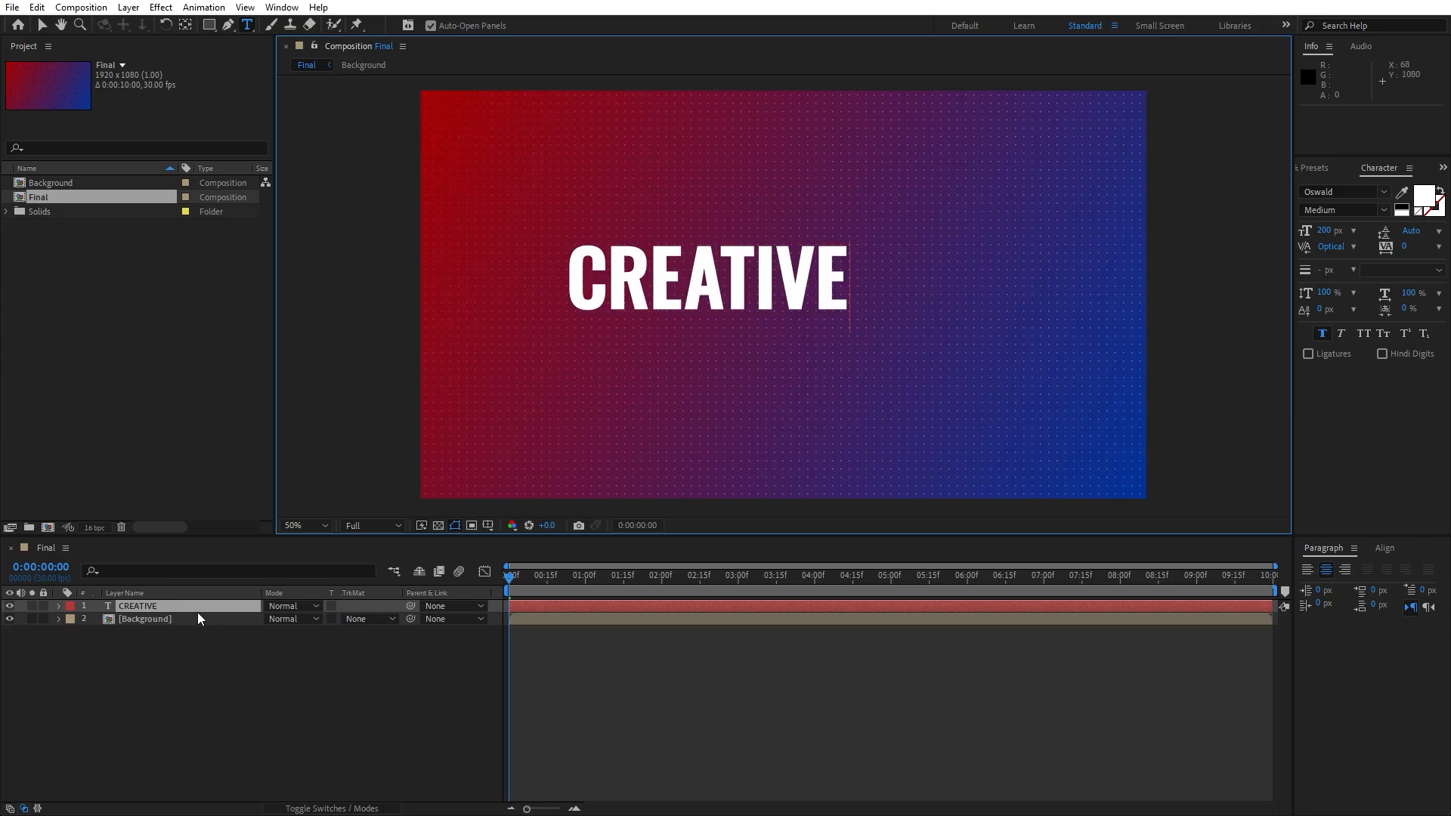
pyautogui.click(180, 665)
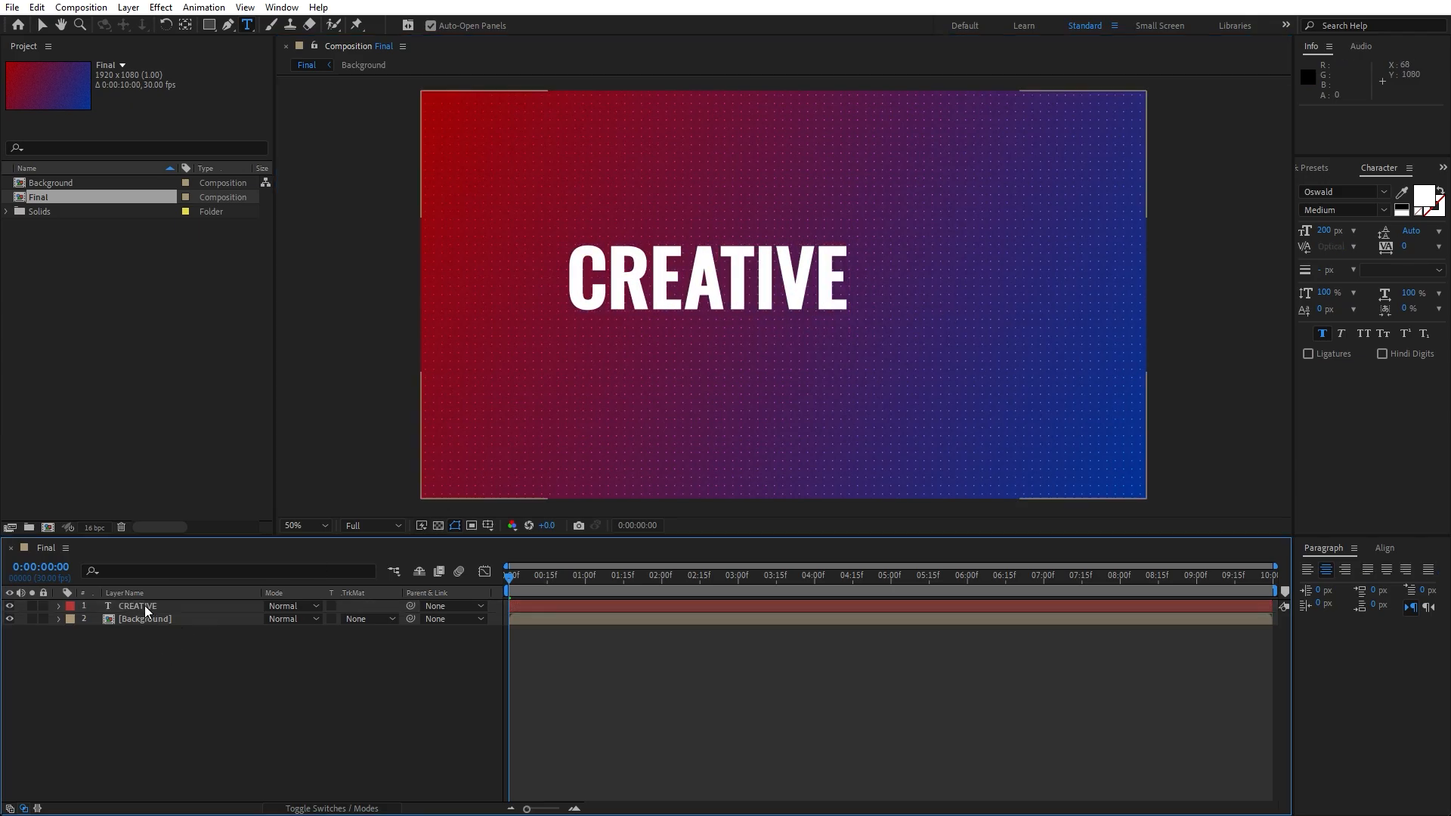
# - Center the CREATIVE text layer horizontally and vertically in the composition and switch back to the Selection tool
pyautogui.click(145, 607)
pyautogui.click(1383, 549)
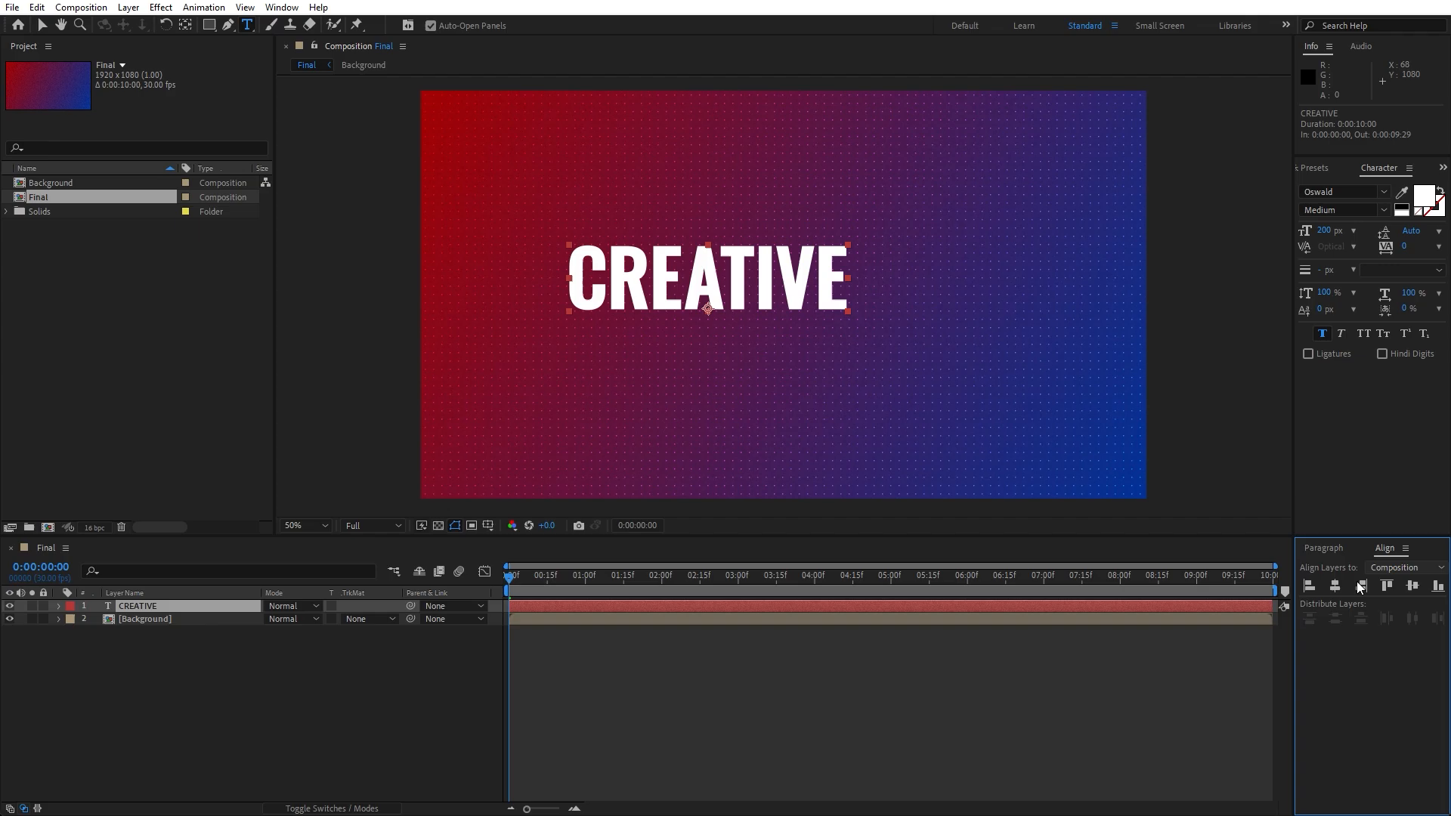
pyautogui.click(1335, 585)
pyautogui.click(1411, 587)
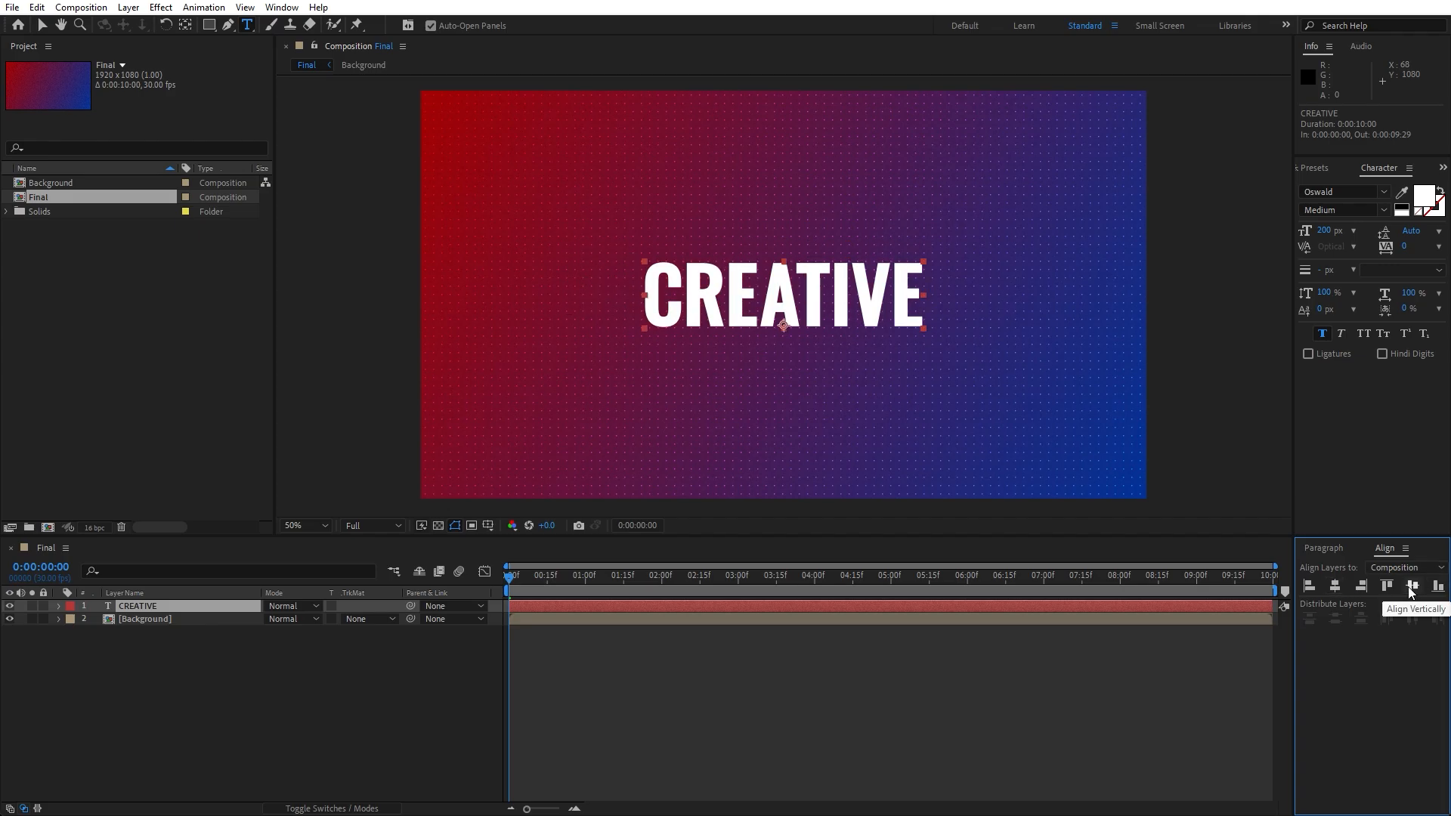
pyautogui.click(281, 8)
pyautogui.click(150, 700)
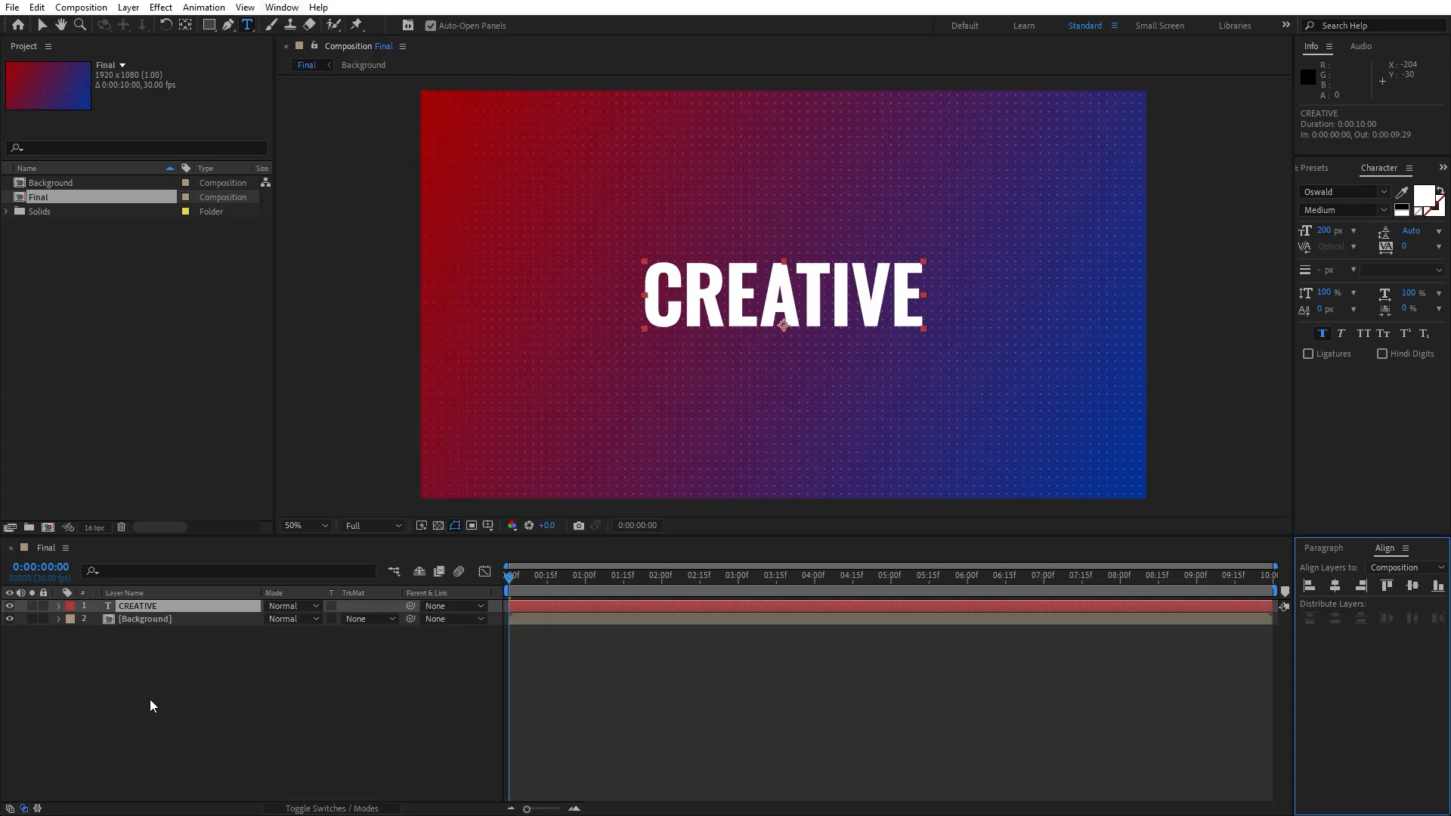
pyautogui.press('v')
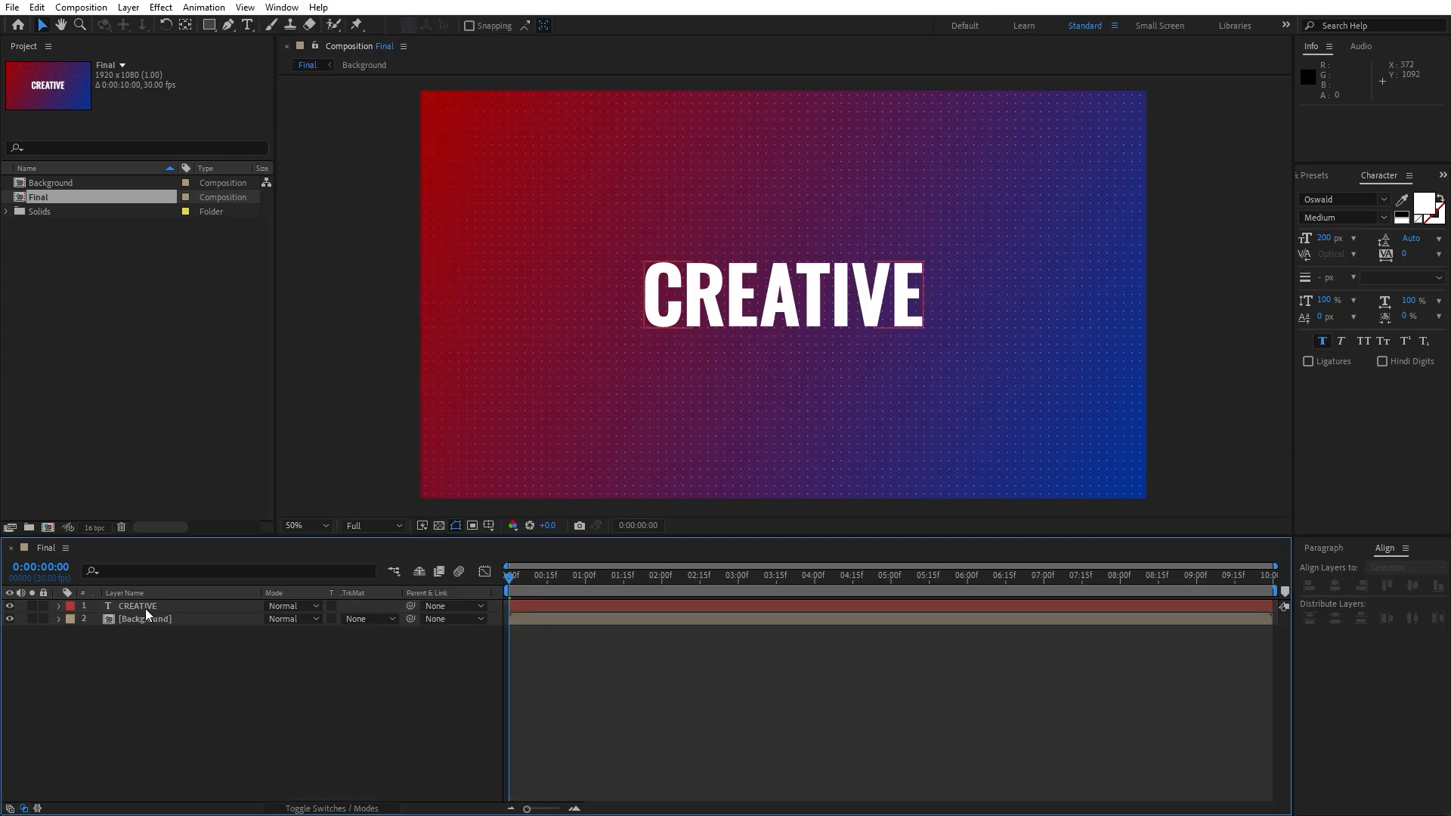
# - Create shapes from the CREATIVE text and delete the original text layer
pyautogui.rightClick(144, 607)
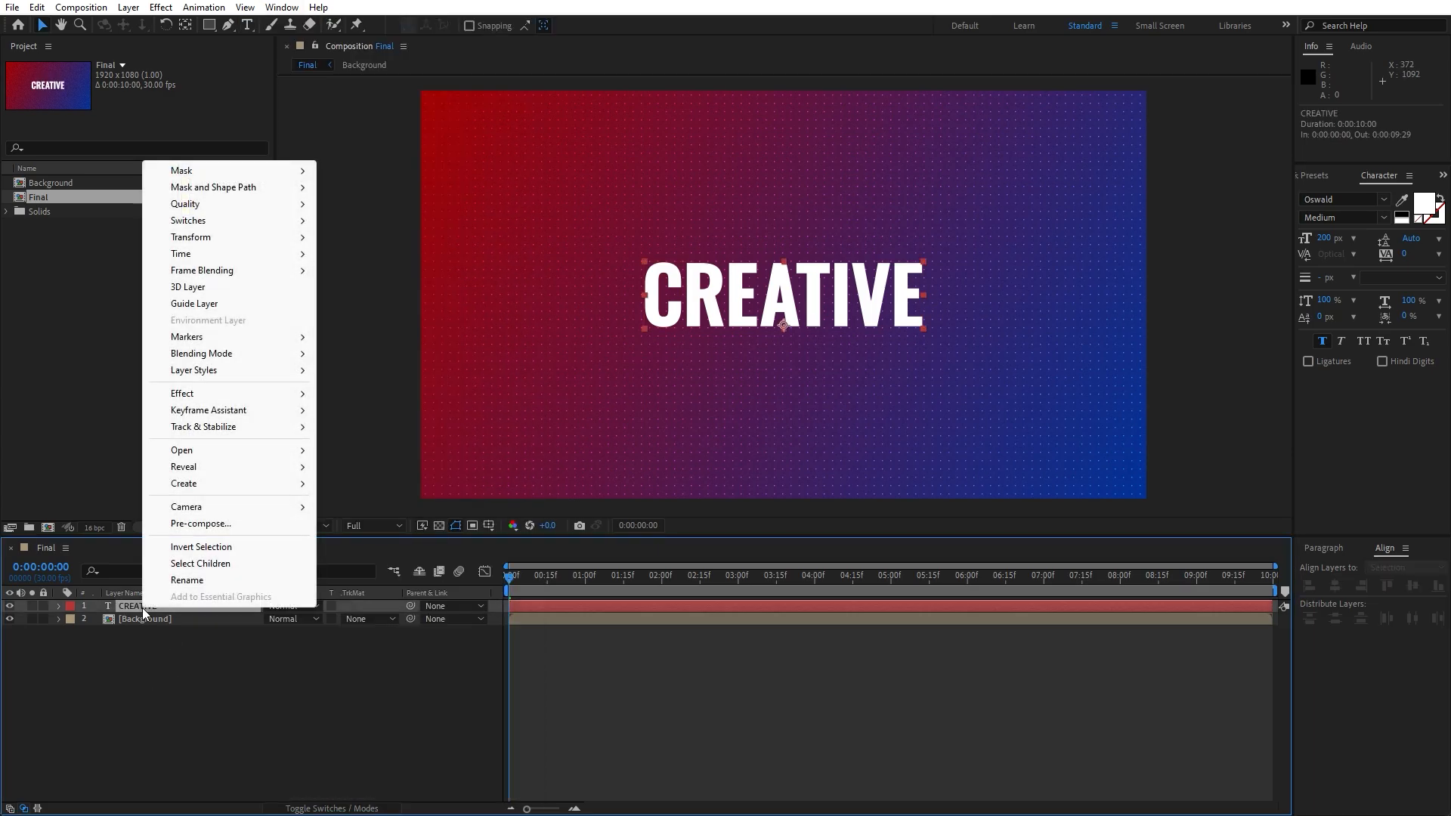
pyautogui.moveTo(229, 486)
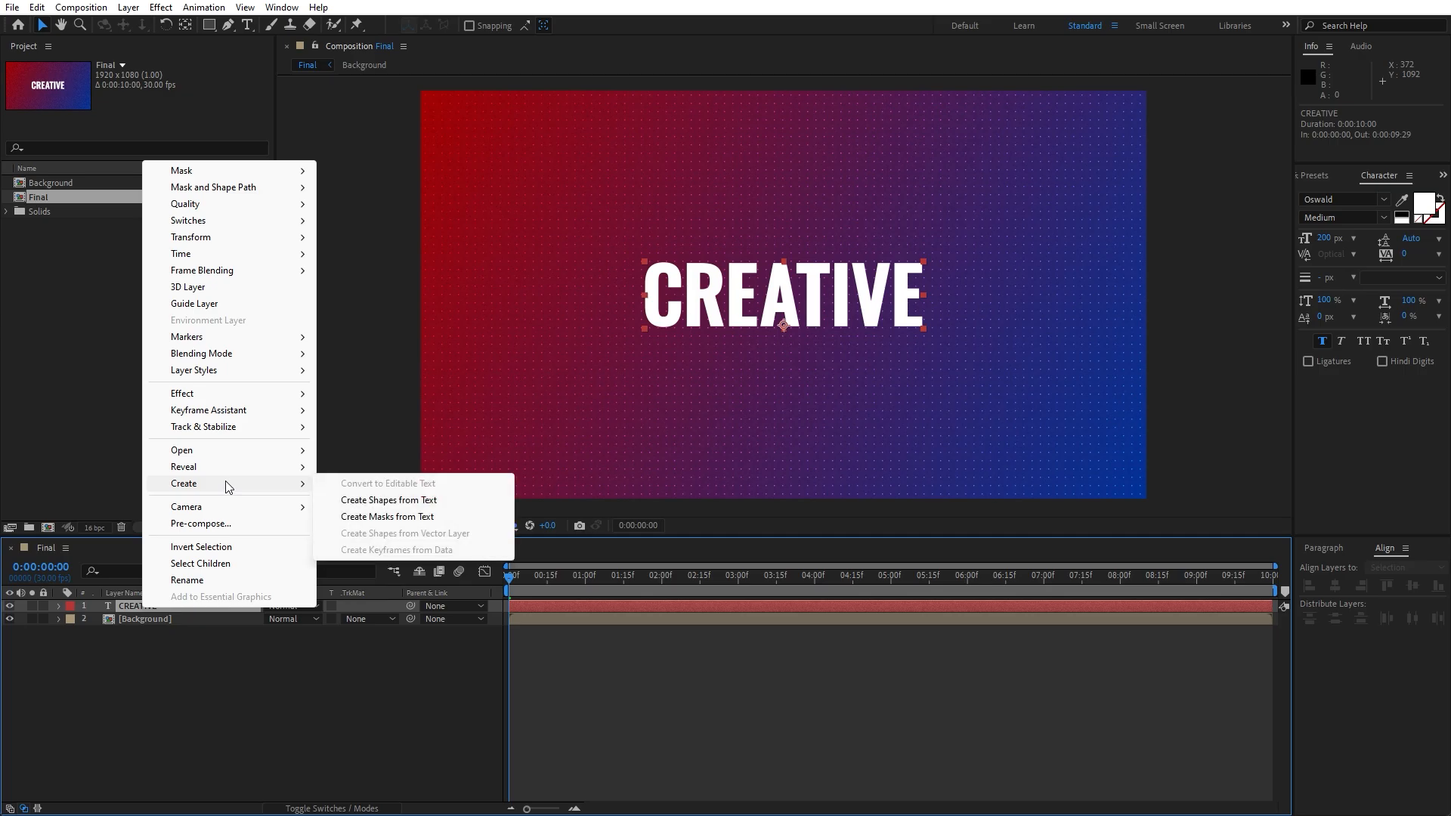
pyautogui.click(402, 500)
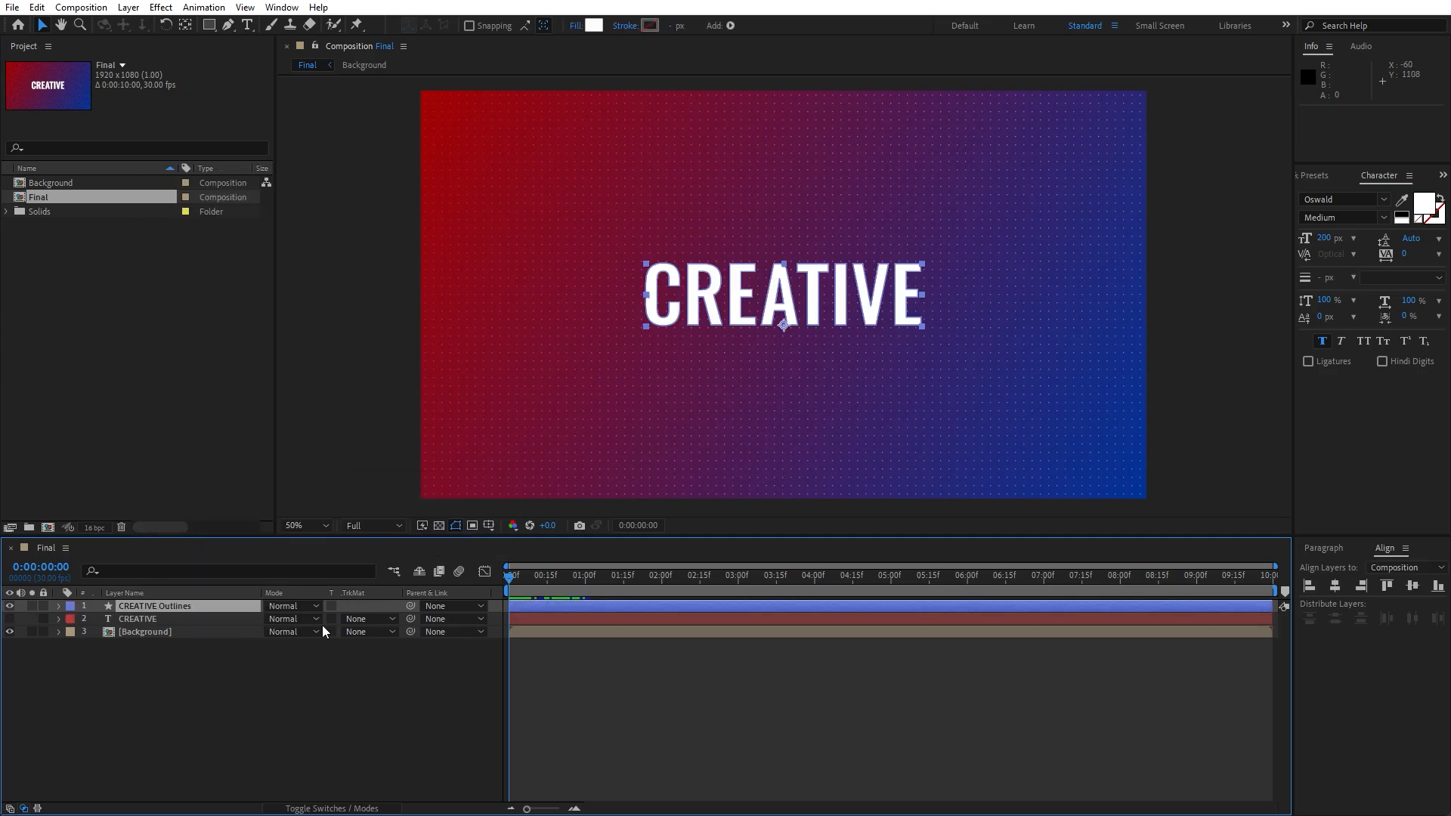
pyautogui.click(152, 641)
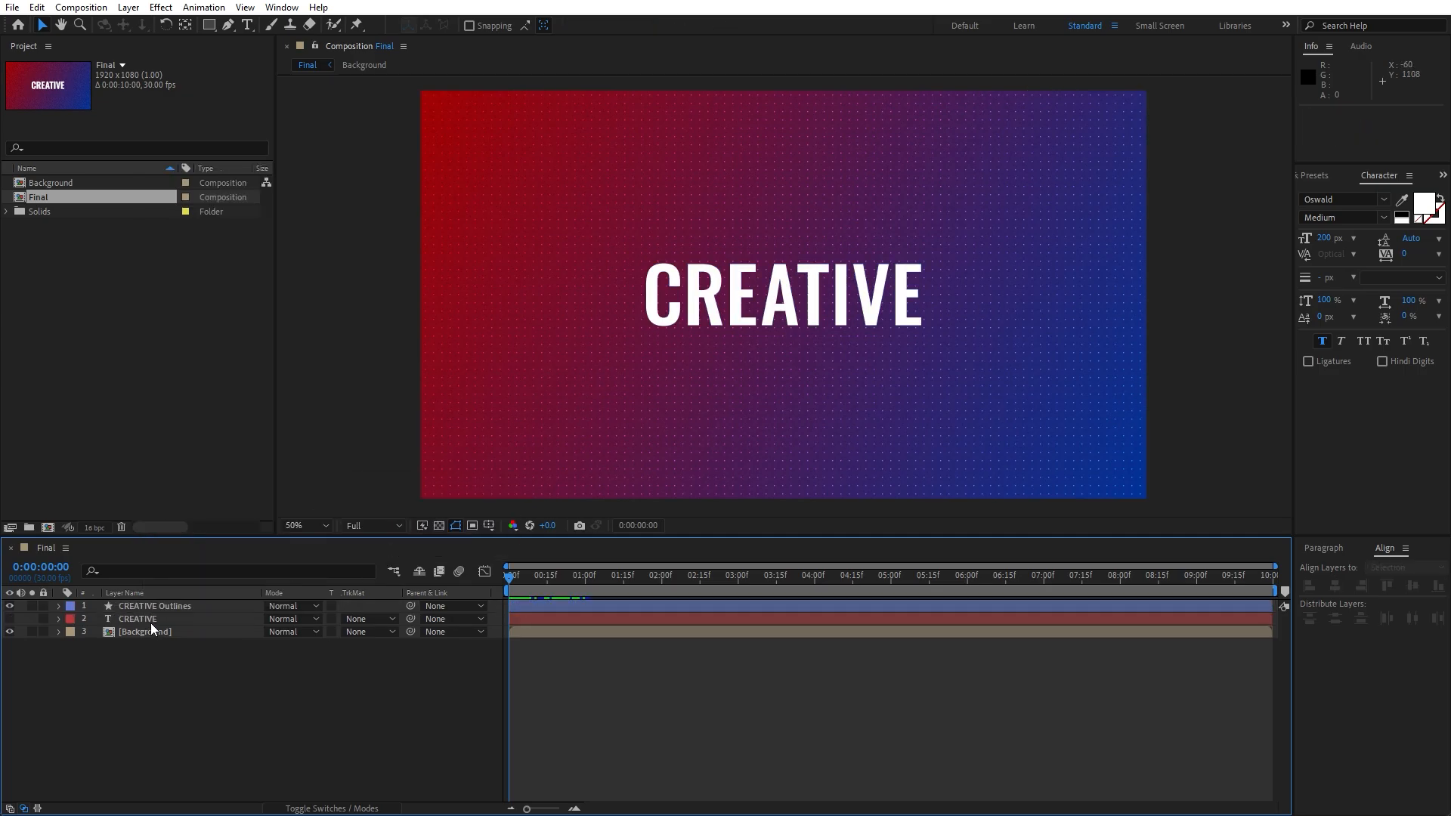
pyautogui.click(151, 623)
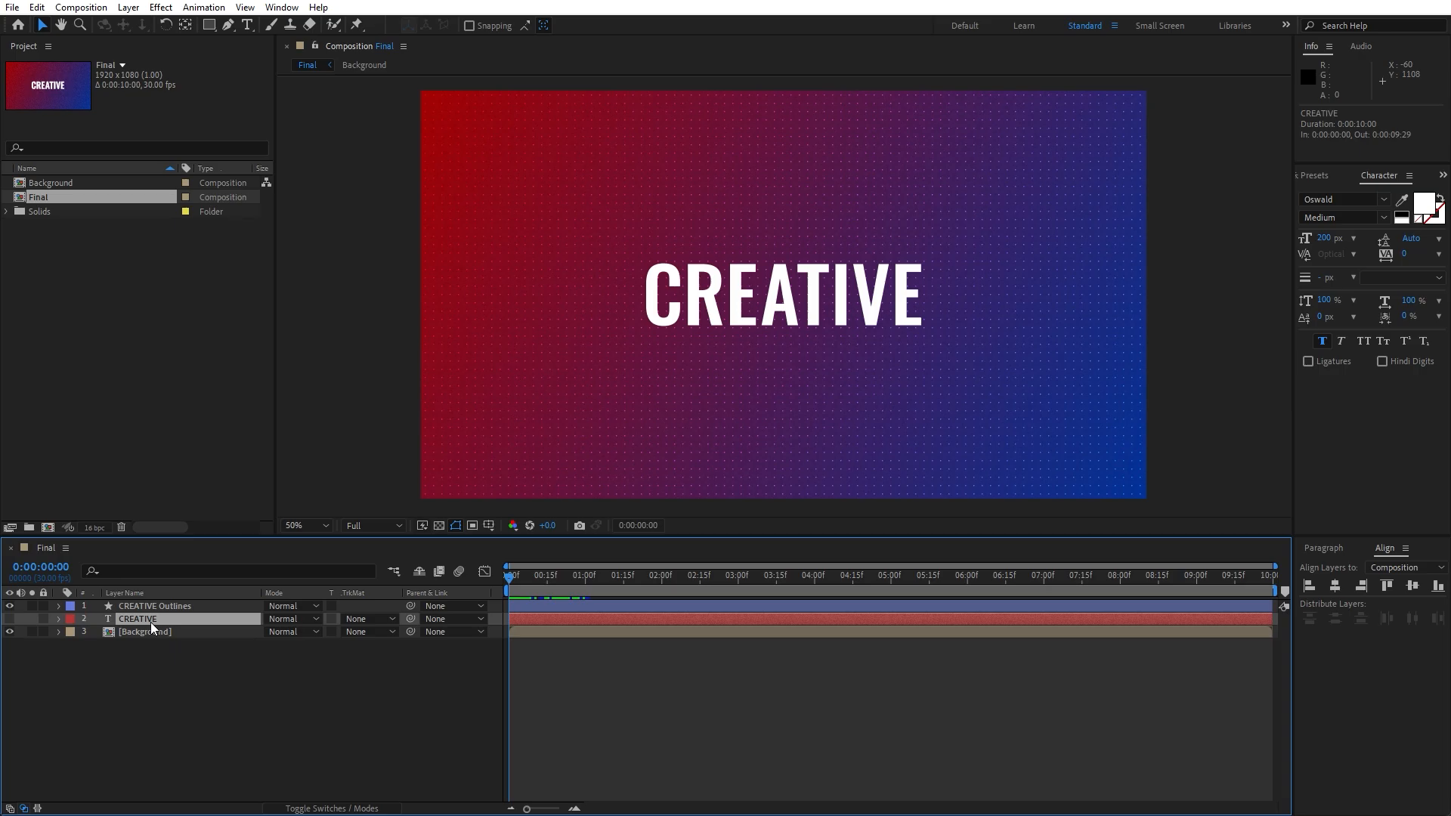
pyautogui.press('Delete')
# - Filter the CREATIVE Outlines layer's properties by "path" and set keyframes on all letter paths at 0:00:00:00
pyautogui.click(152, 605)
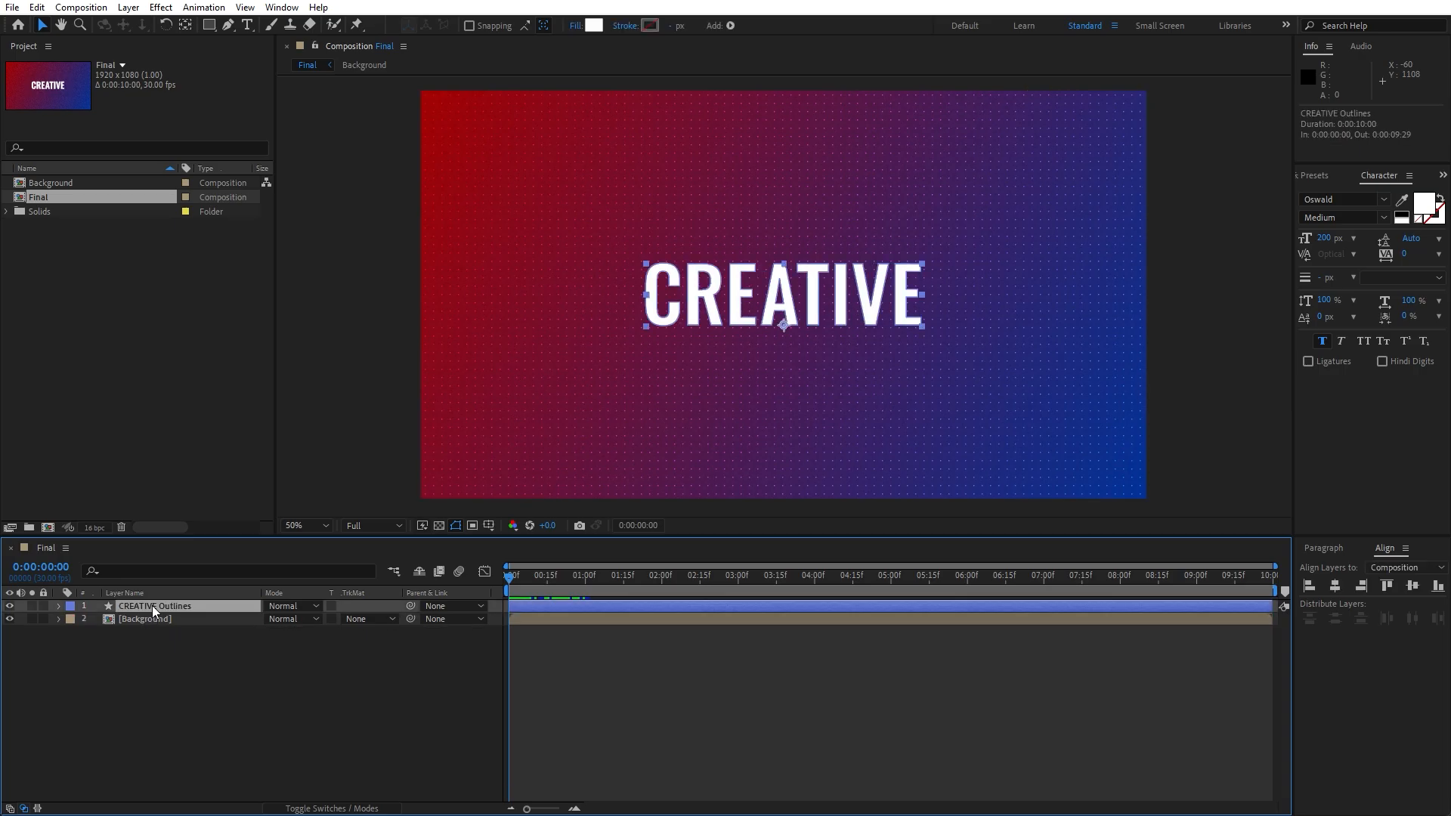
pyautogui.click(145, 572)
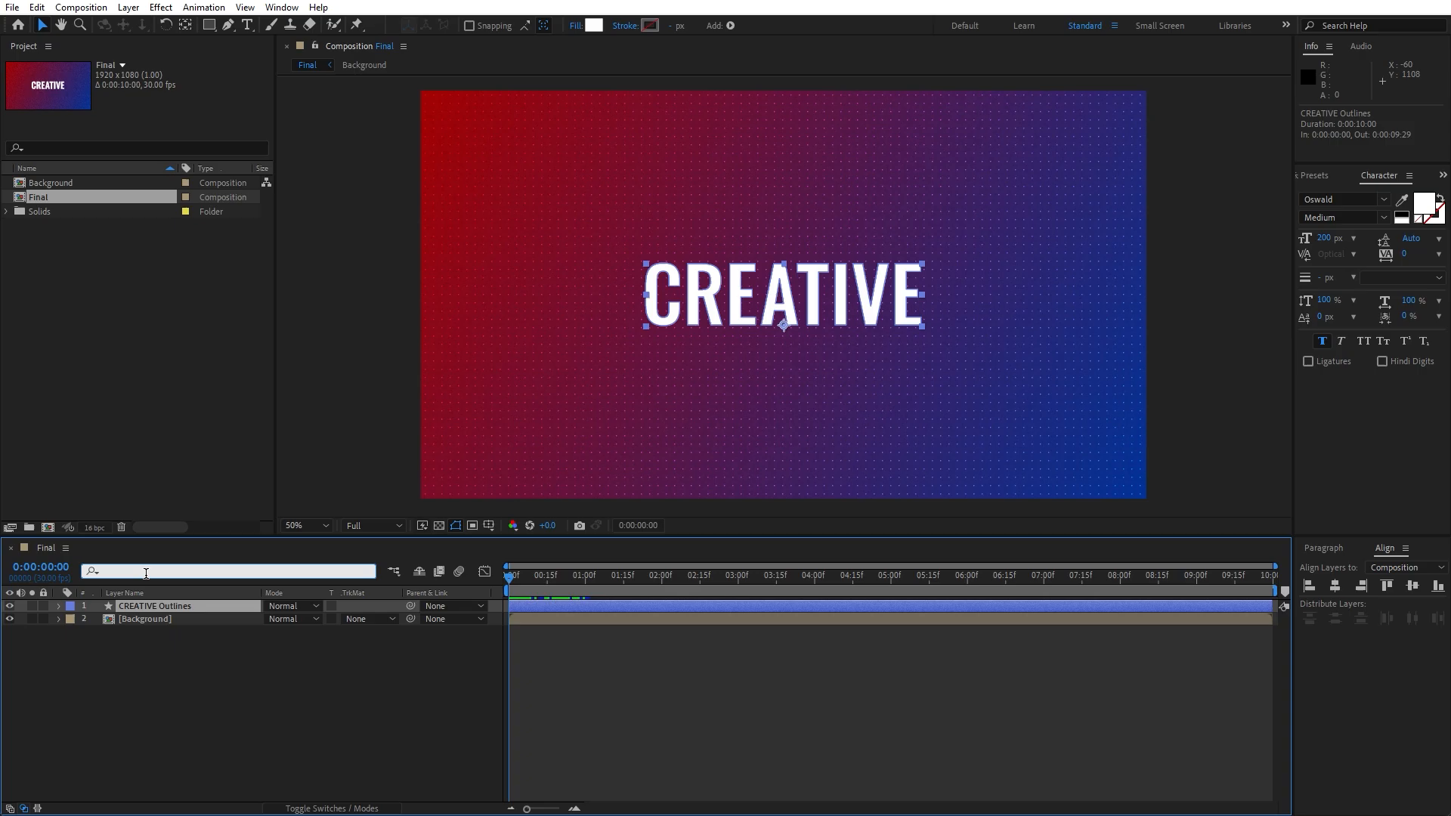
pyautogui.write('path')
pyautogui.click(75, 662)
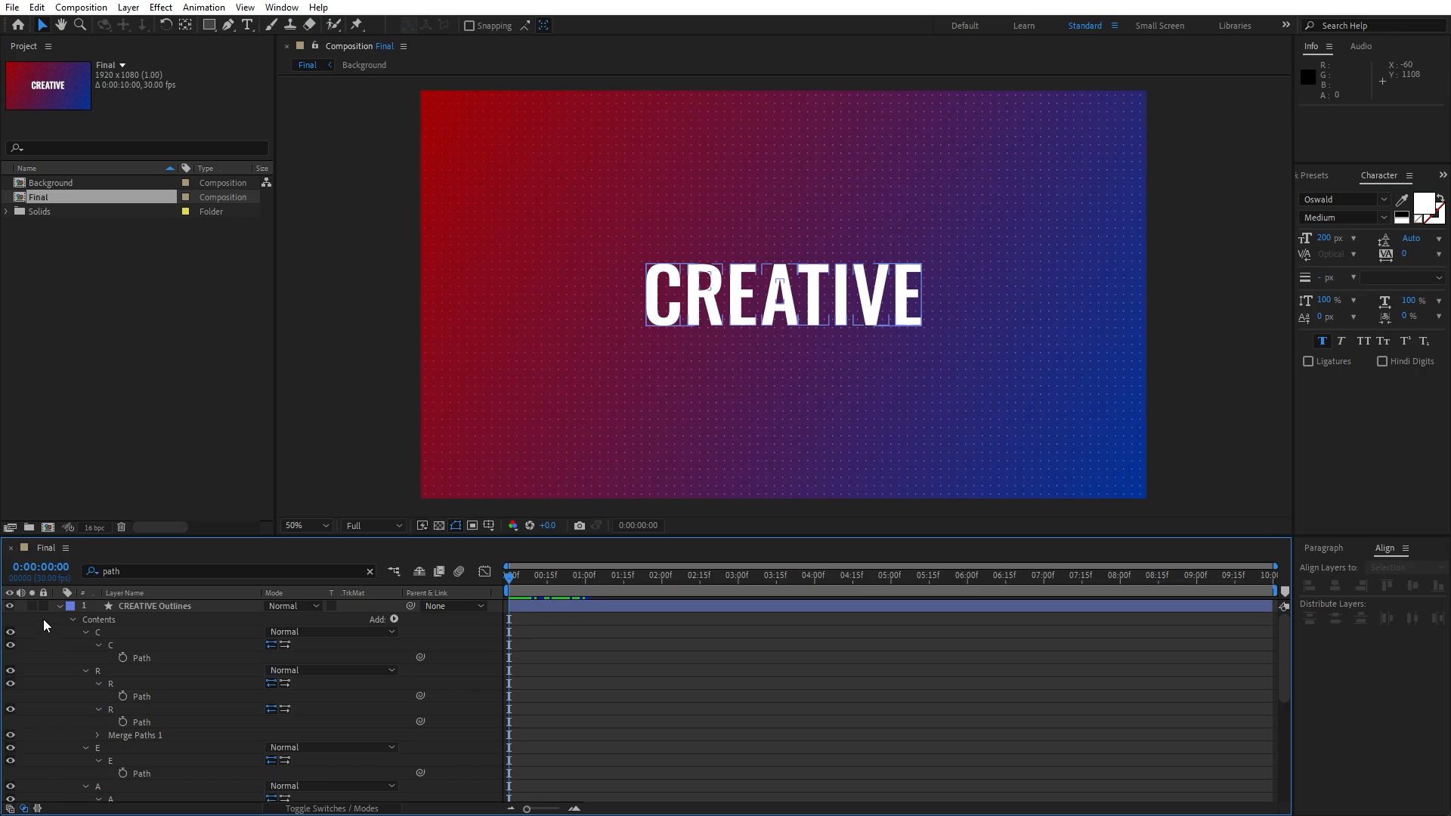
pyautogui.moveTo(43, 619)
pyautogui.mouseDown()
pyautogui.moveTo(297, 804)
pyautogui.moveTo(322, 786)
pyautogui.mouseUp()
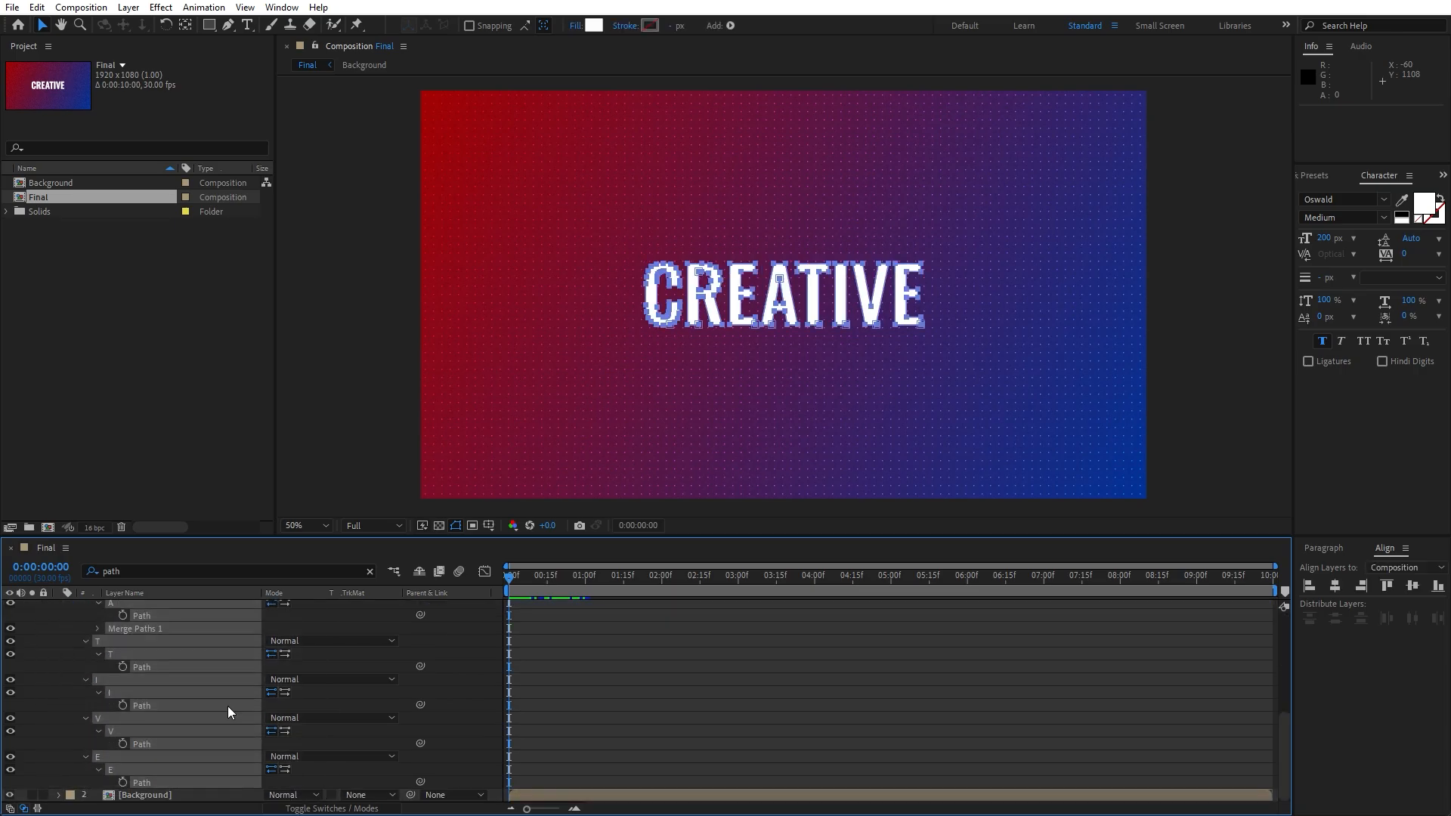
pyautogui.scroll(5, 228, 706)
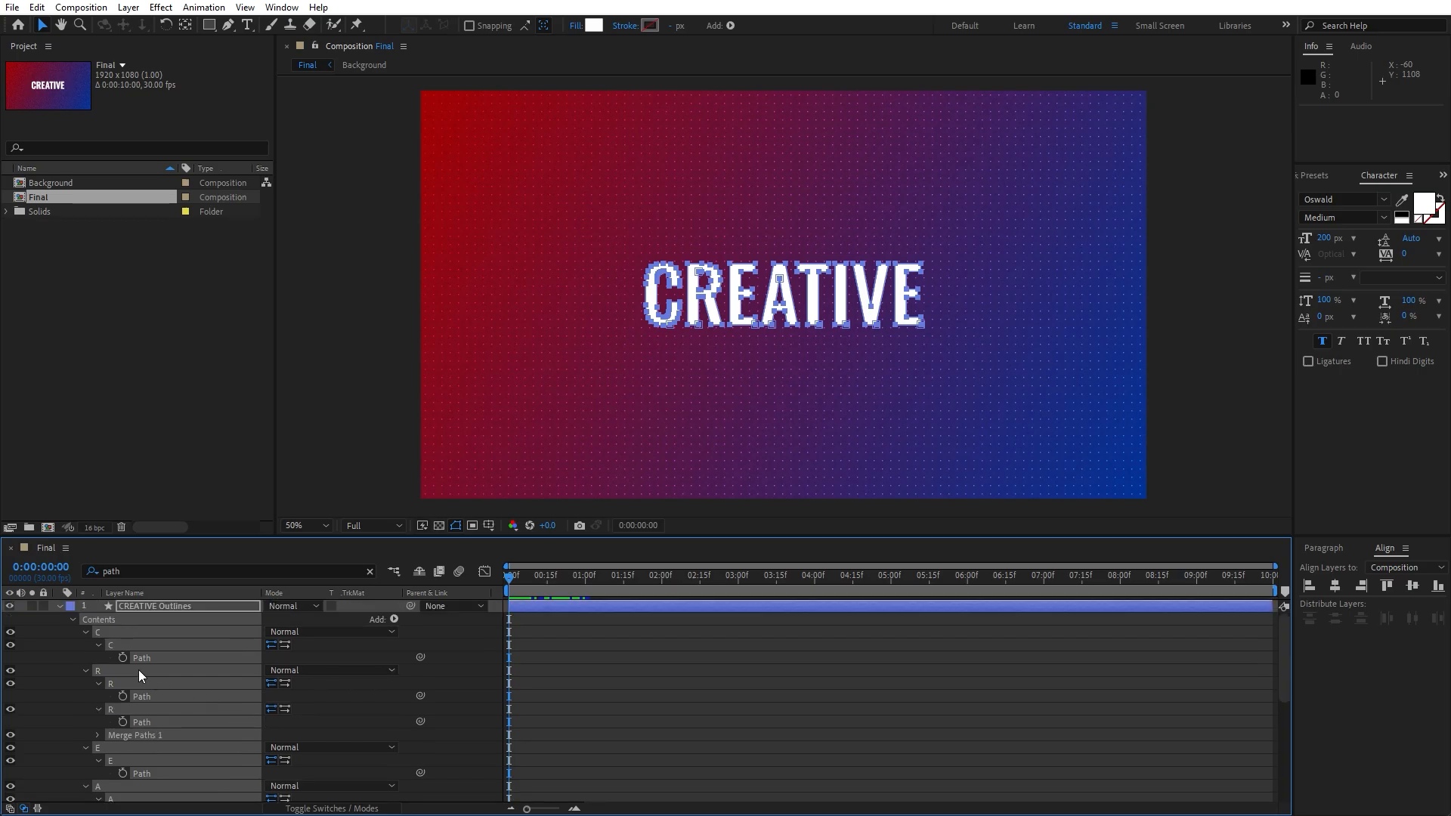
pyautogui.click(122, 657)
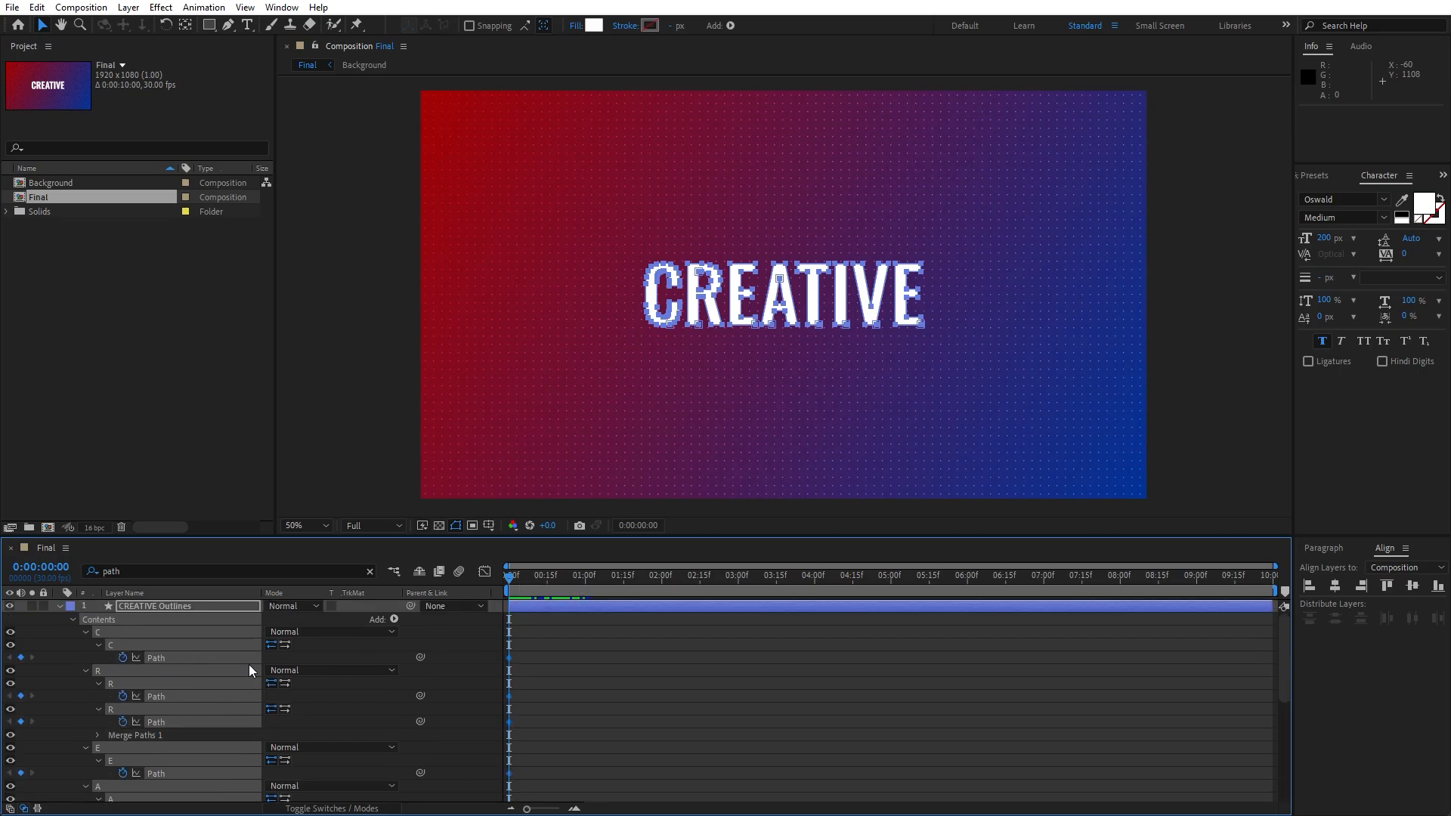
# - At 0:00:01:00, stretch the upper vertices of all the CREATIVE letters up to near the frame's top edge
pyautogui.moveTo(511, 575); pyautogui.dragTo(586, 572)
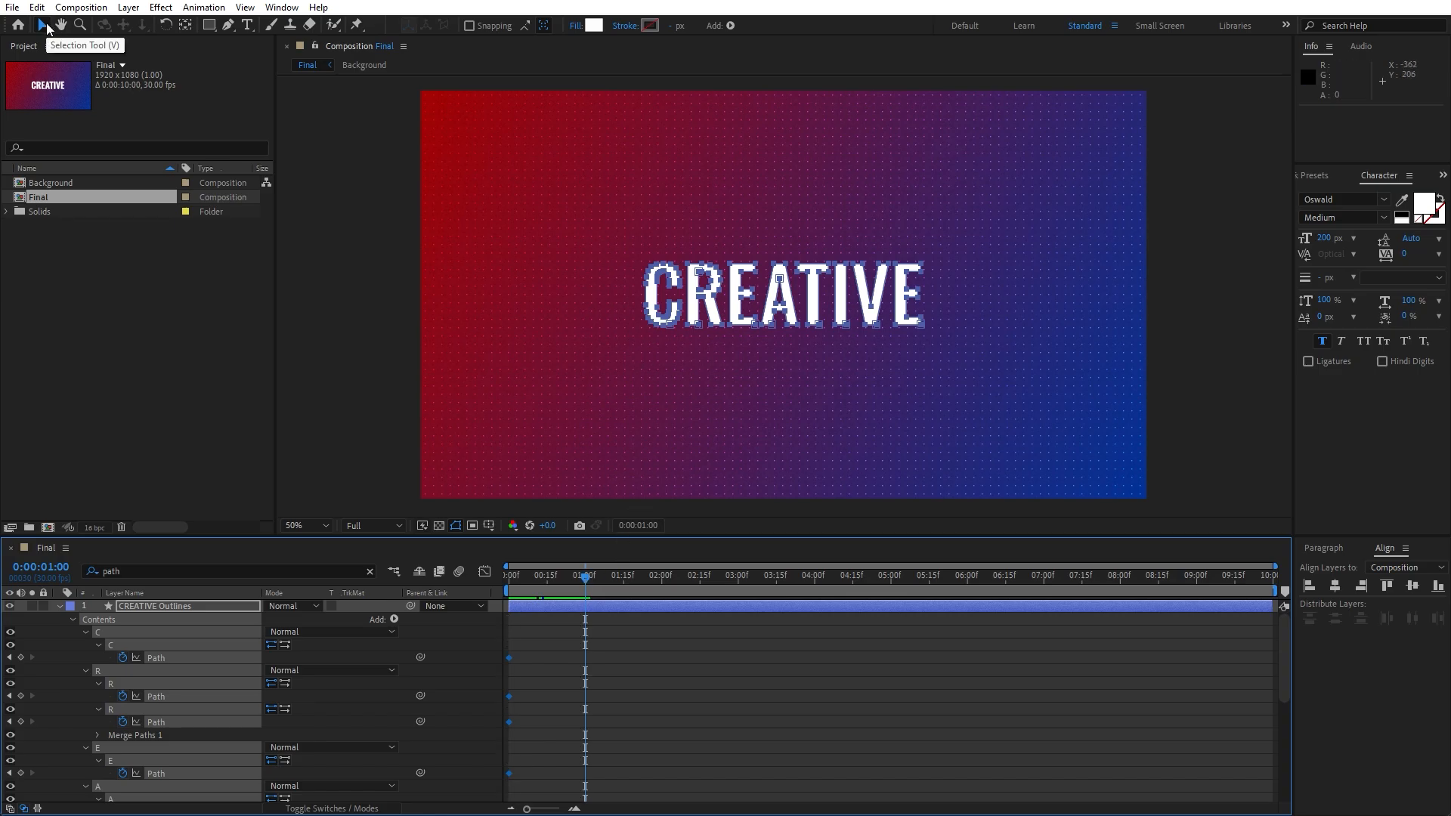
pyautogui.moveTo(566, 222); pyautogui.dragTo(969, 298)
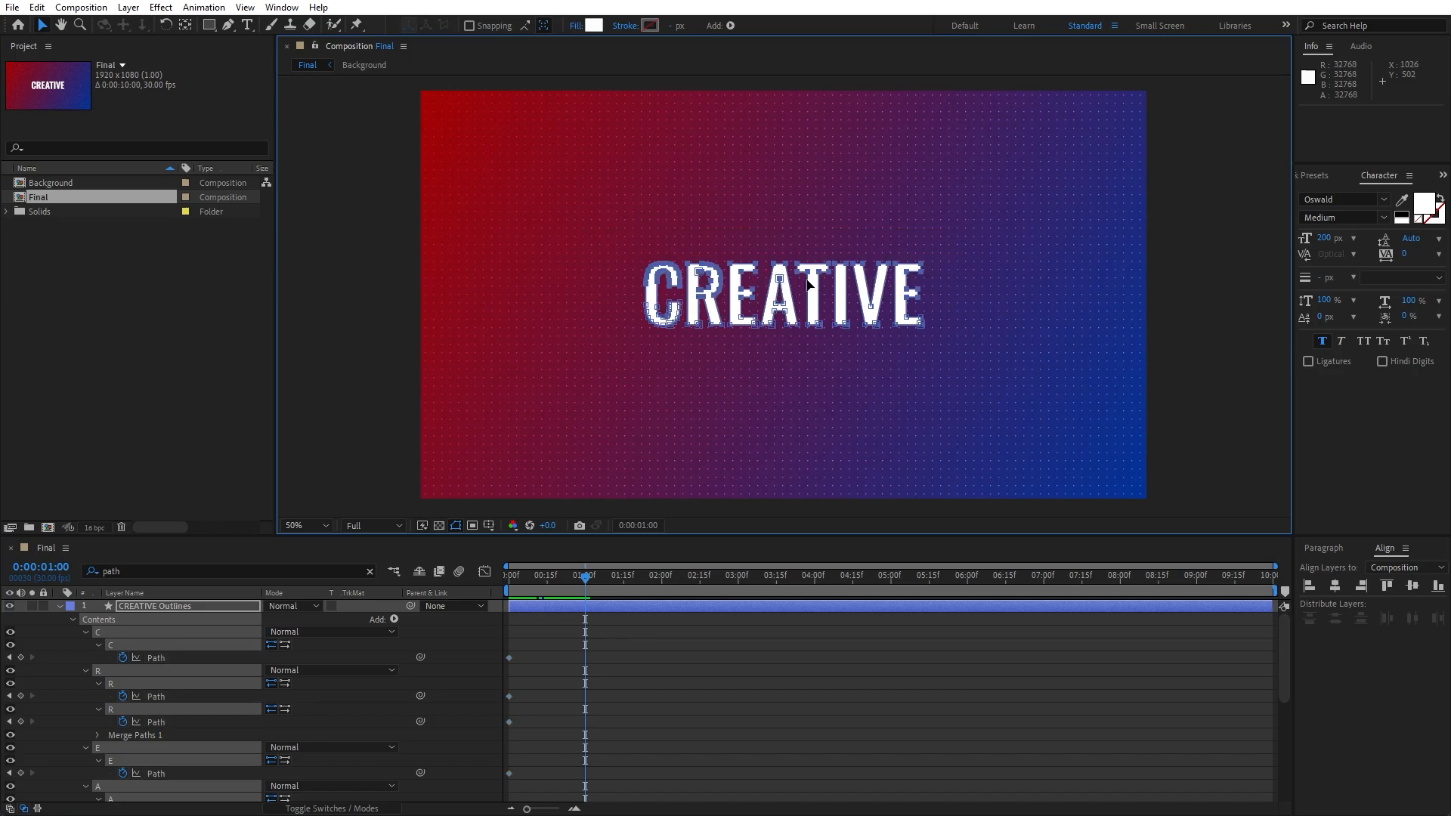
pyautogui.moveTo(781, 268); pyautogui.dragTo(778, 189)
pyautogui.moveTo(778, 149); pyautogui.dragTo(782, 107)
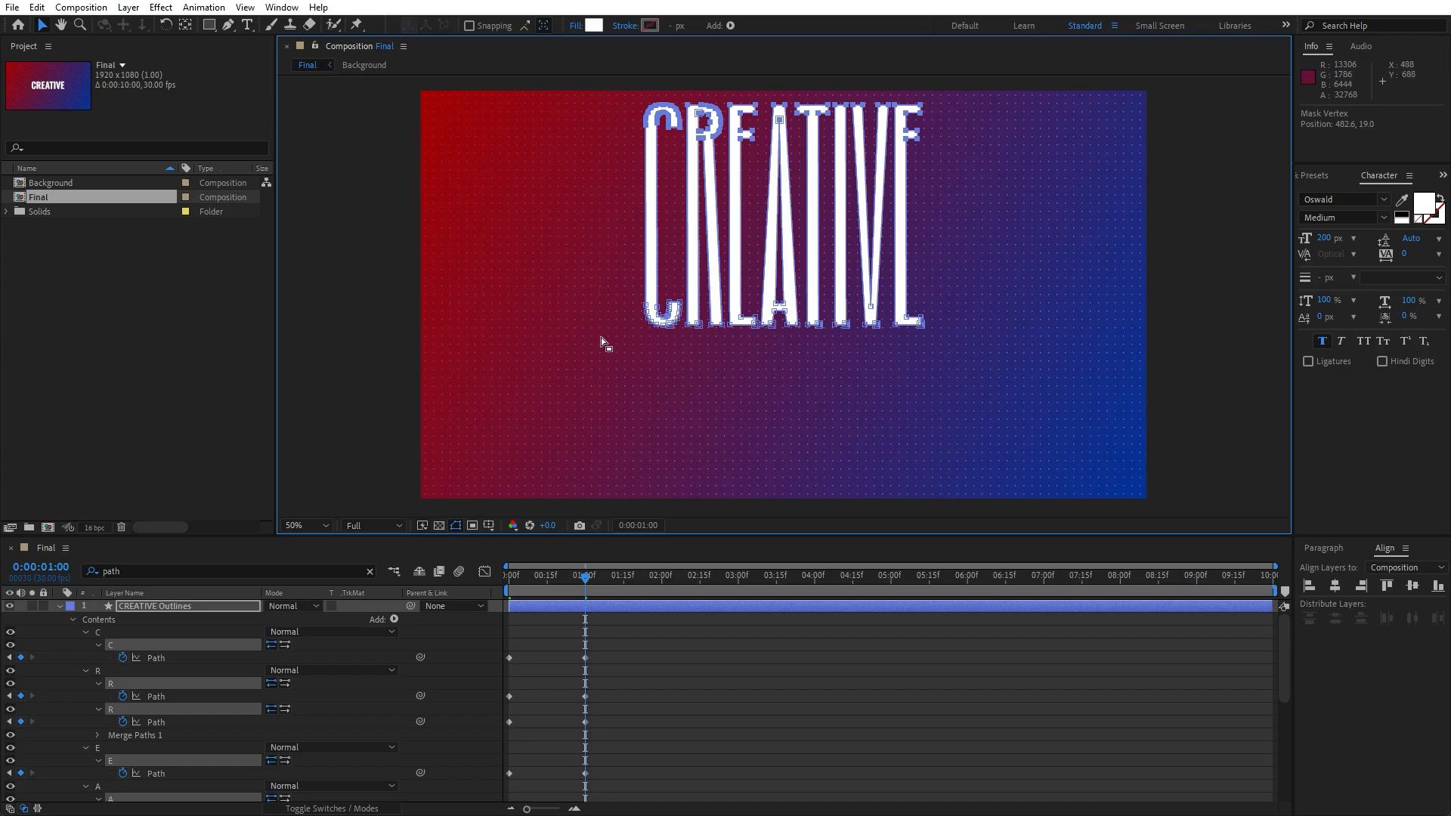
# - Stretch the lower vertices of all the CREATIVE letters down to near the frame's bottom edge at 0:00:01:00
pyautogui.moveTo(637, 301); pyautogui.dragTo(1028, 389)
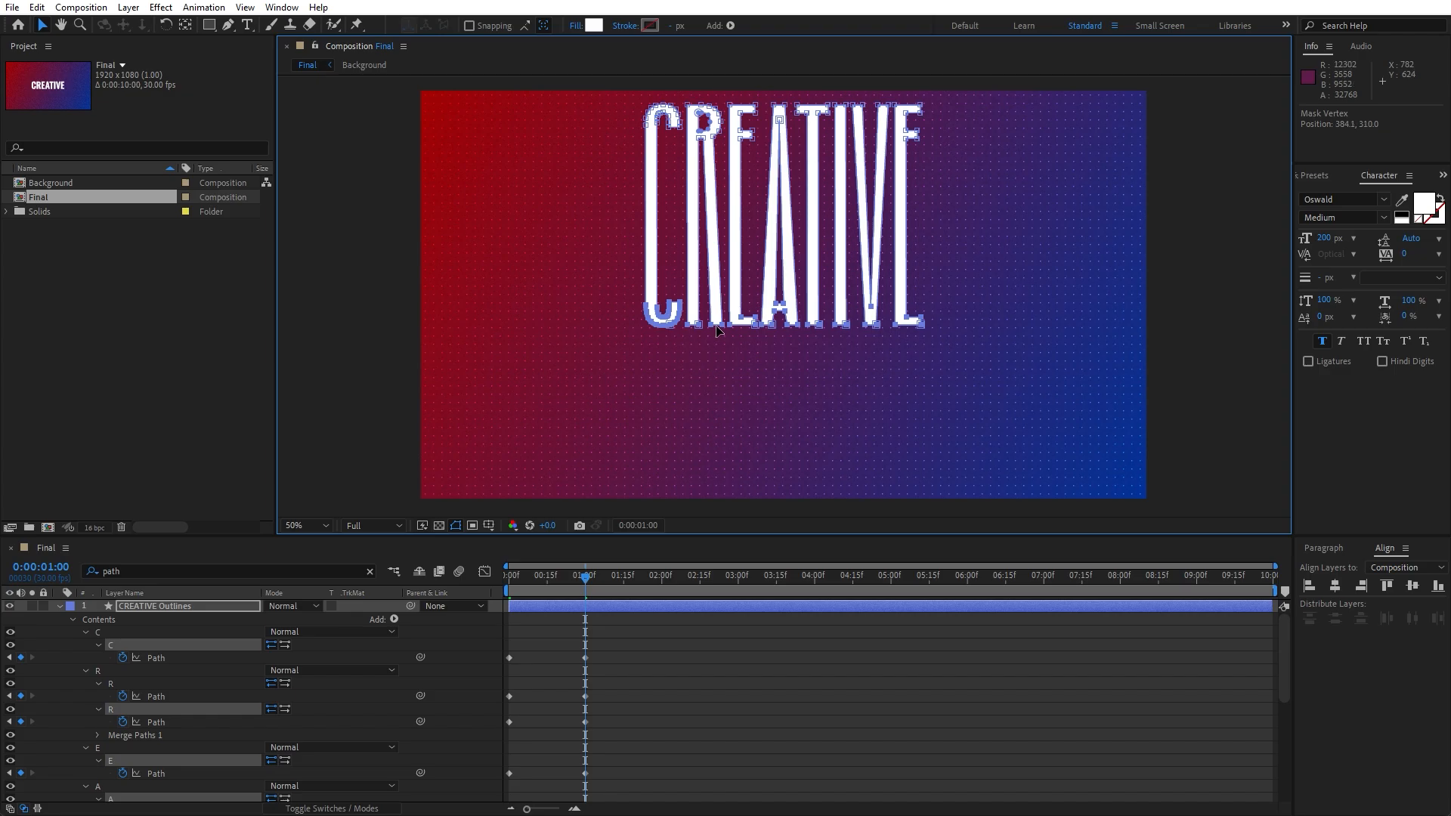
pyautogui.moveTo(716, 330); pyautogui.dragTo(731, 489)
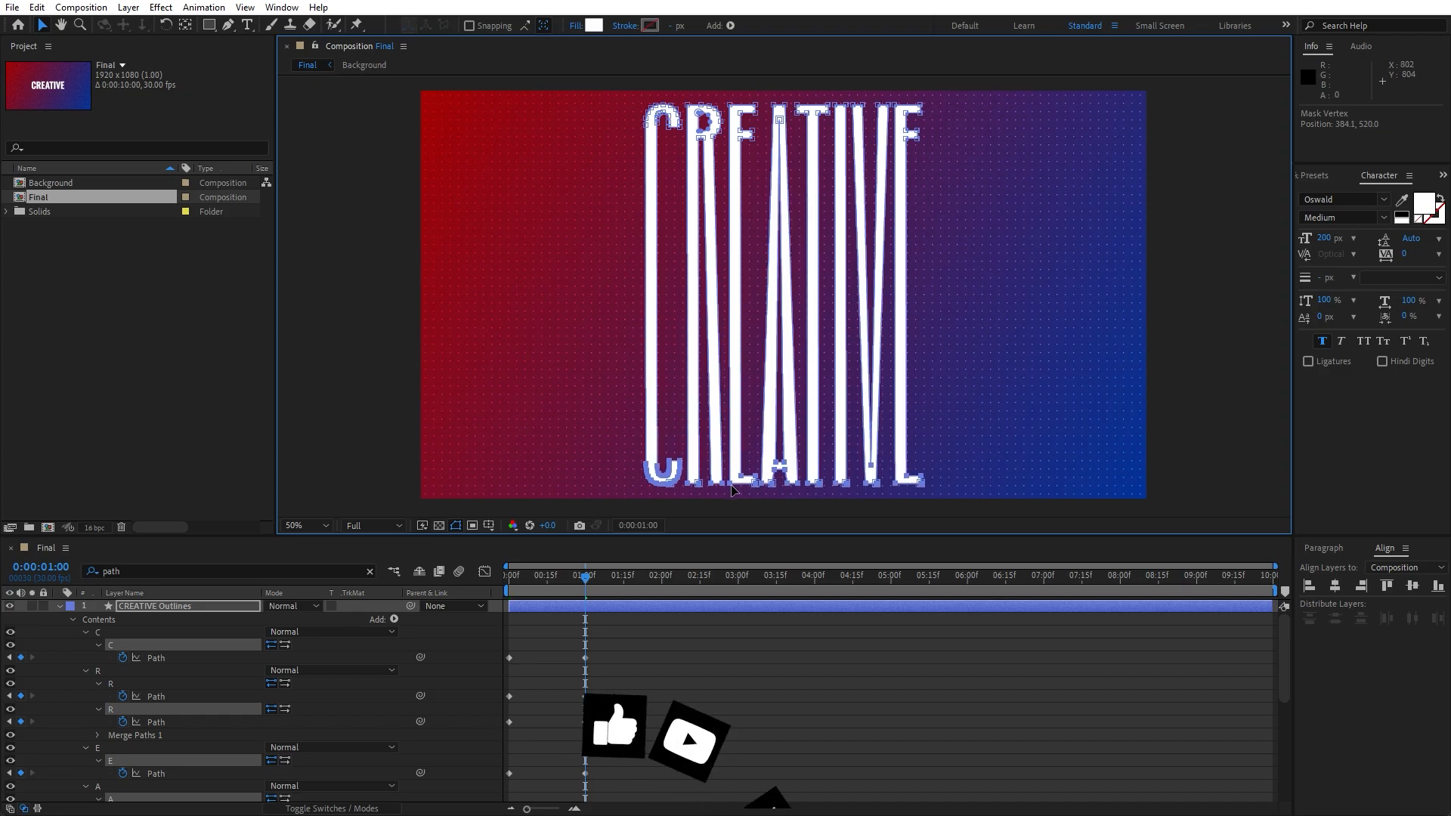
pyautogui.moveTo(588, 581)
pyautogui.mouseDown()
pyautogui.moveTo(512, 588)
pyautogui.moveTo(588, 588)
pyautogui.mouseUp()
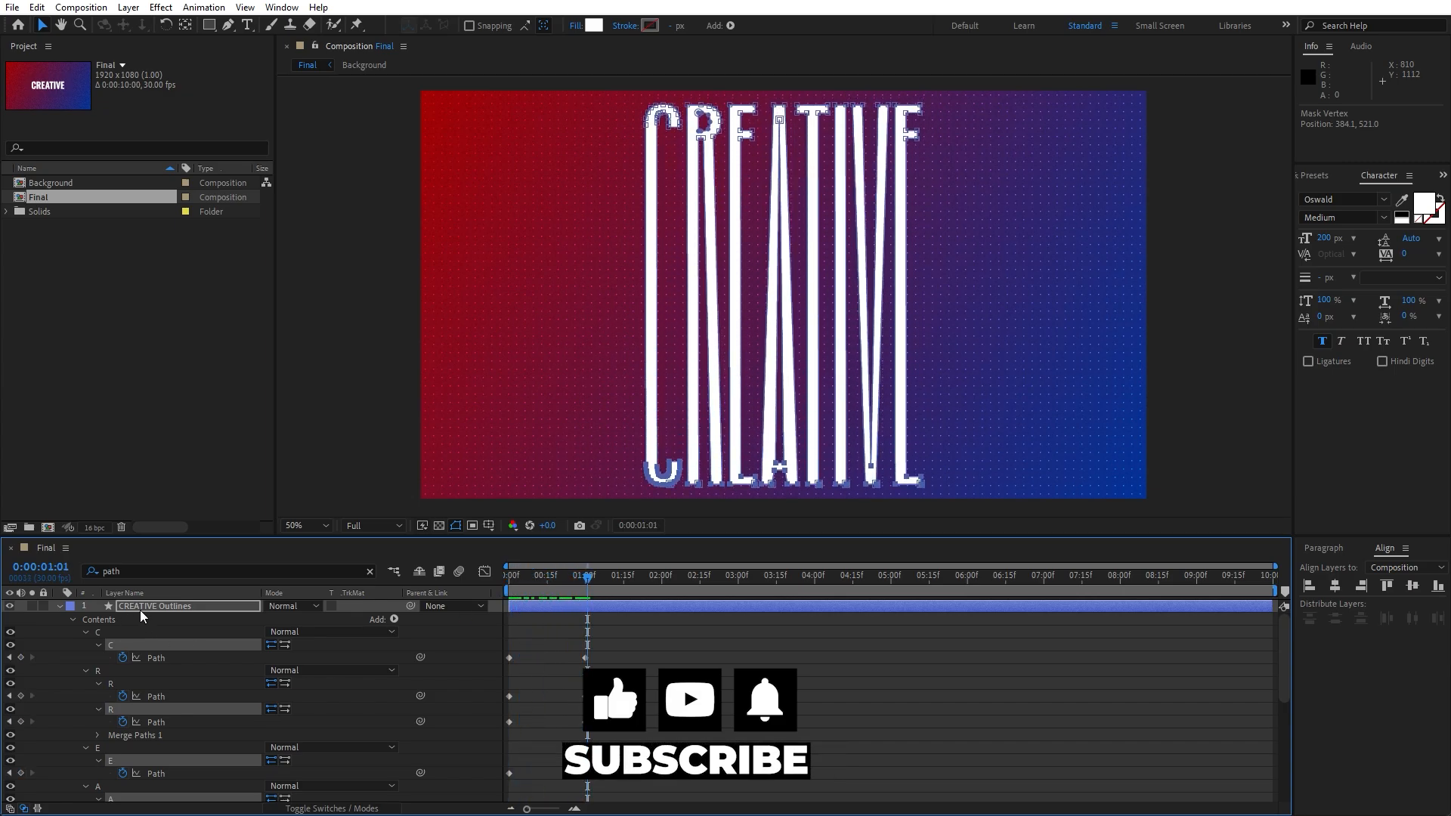
# - Reveal the CREATIVE Outlines keyframes, copy the starting path keyframes to 0:00:02:00, and preview the animation
pyautogui.click(147, 606)
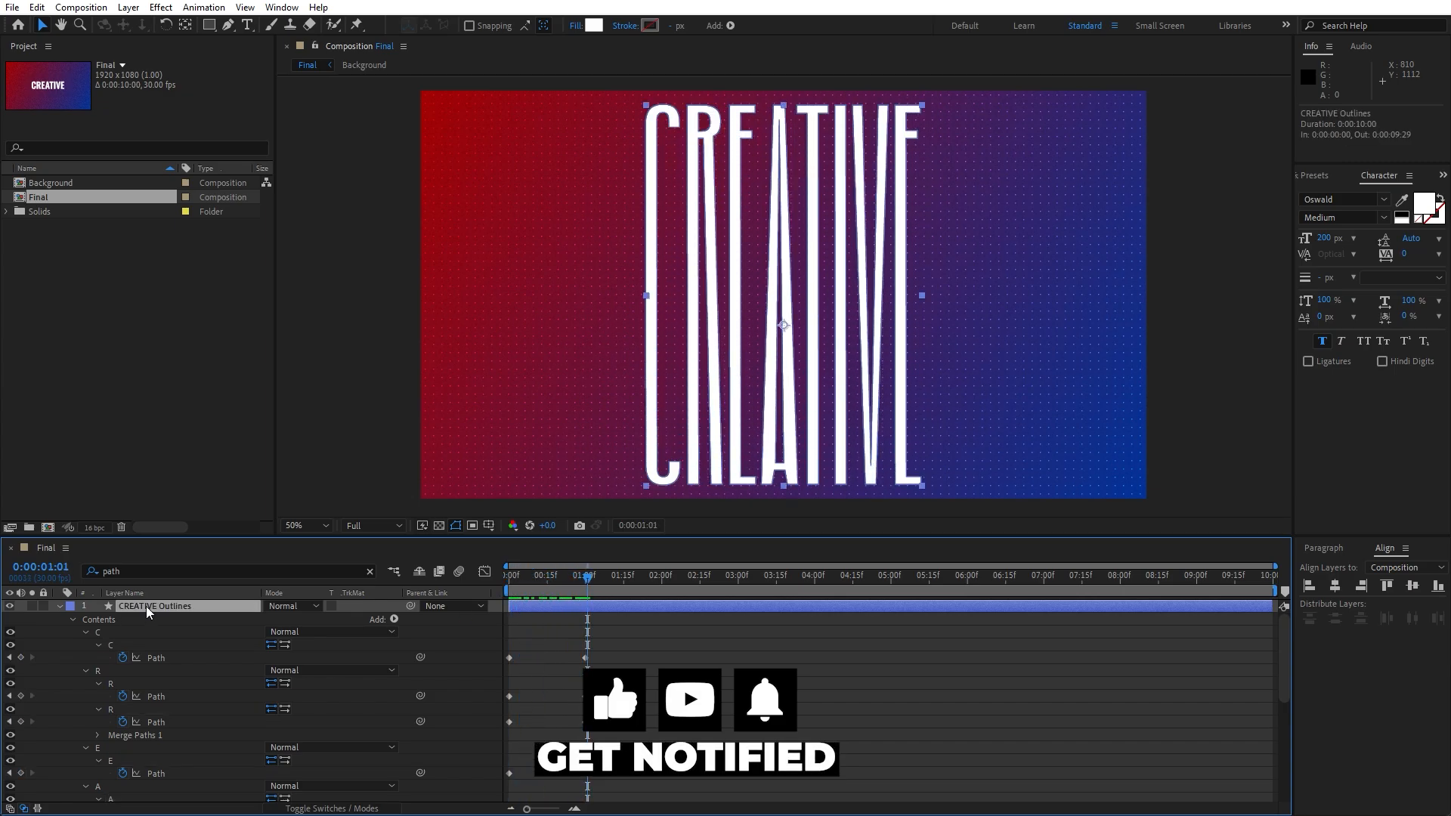
pyautogui.press('u')
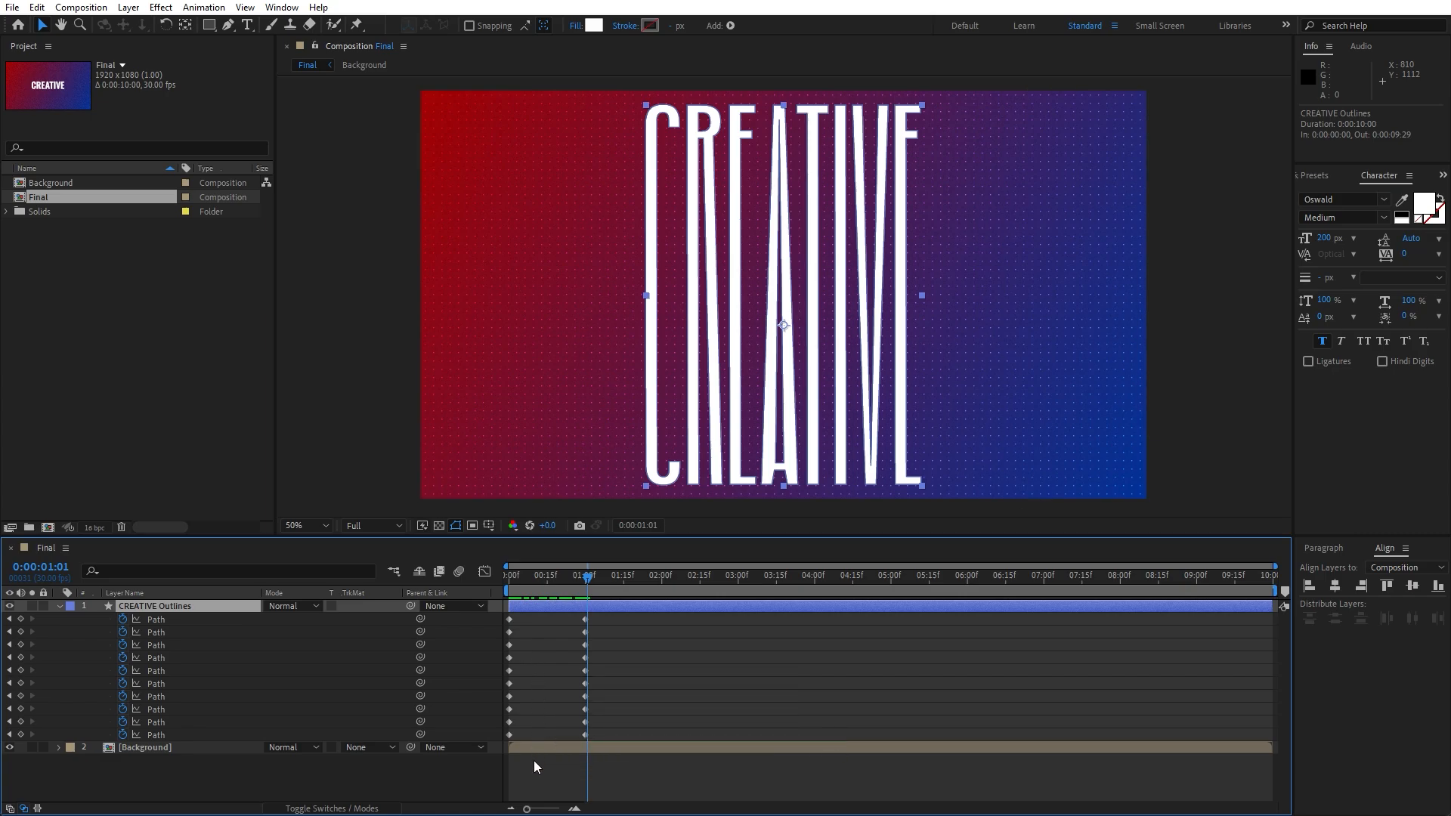
pyautogui.moveTo(532, 765); pyautogui.dragTo(469, 578)
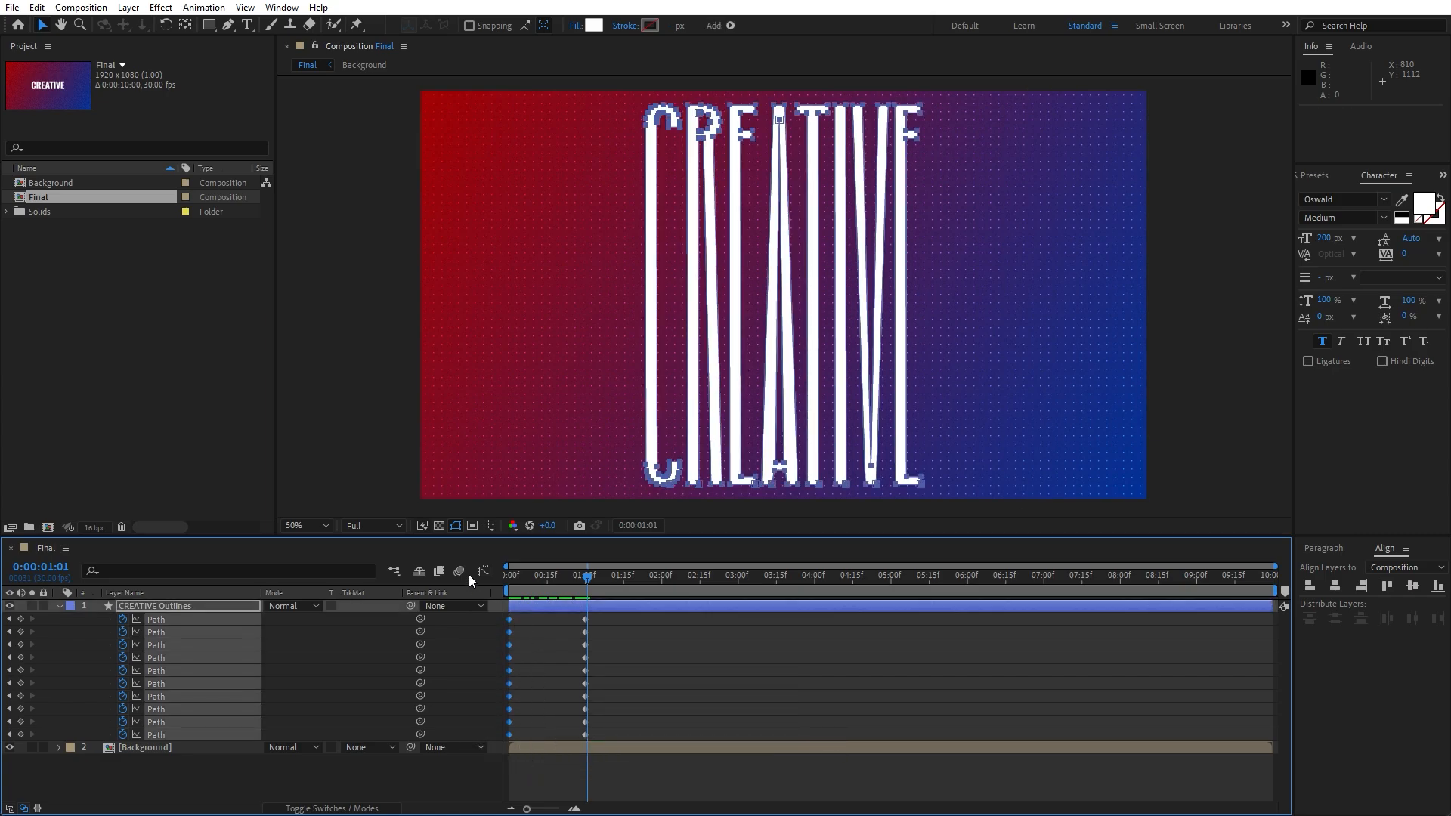
pyautogui.hotkey('ctrl', 'c')
pyautogui.click(633, 579)
pyautogui.moveTo(632, 579); pyautogui.dragTo(660, 584)
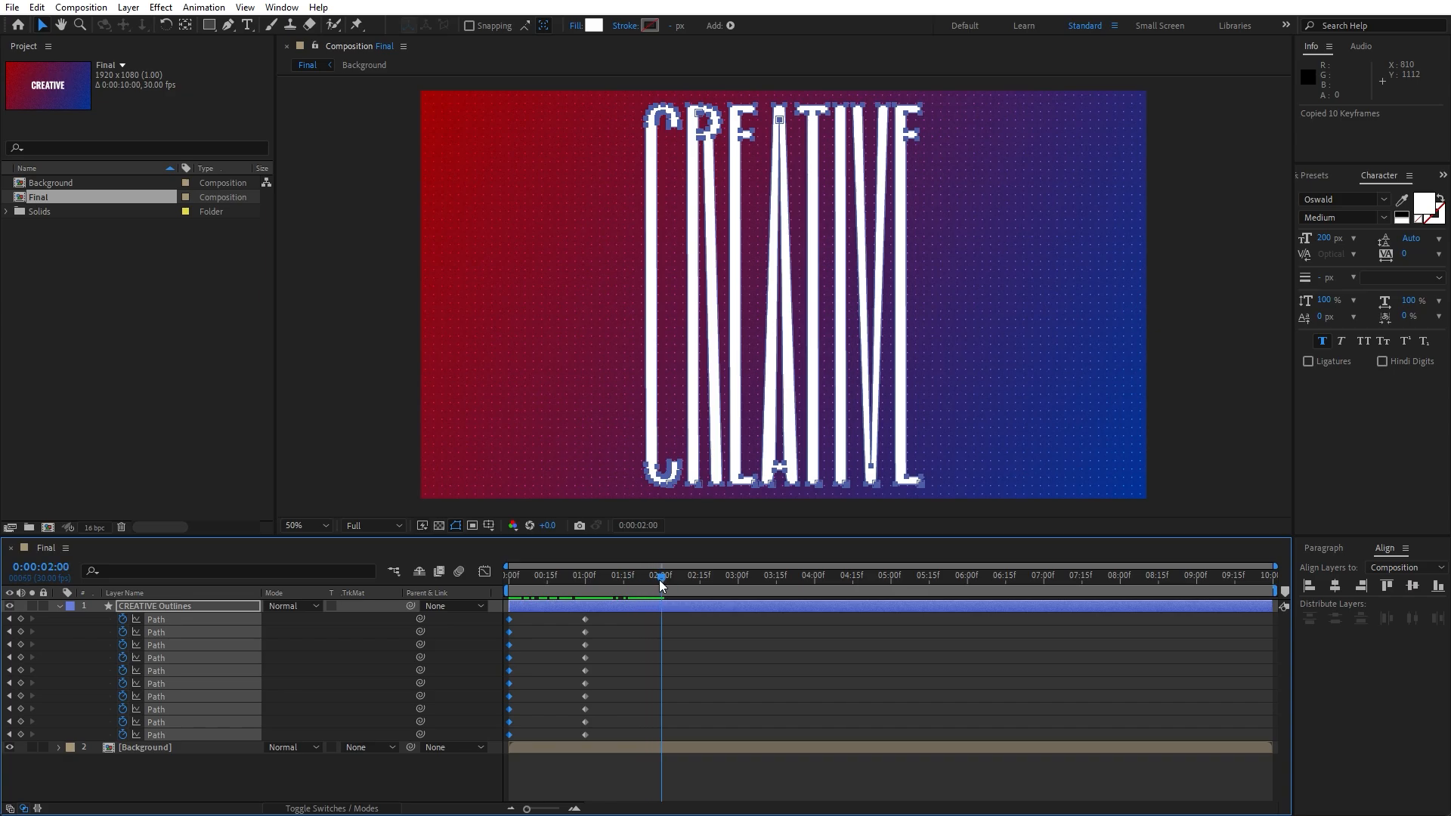
pyautogui.hotkey('ctrl', 'v')
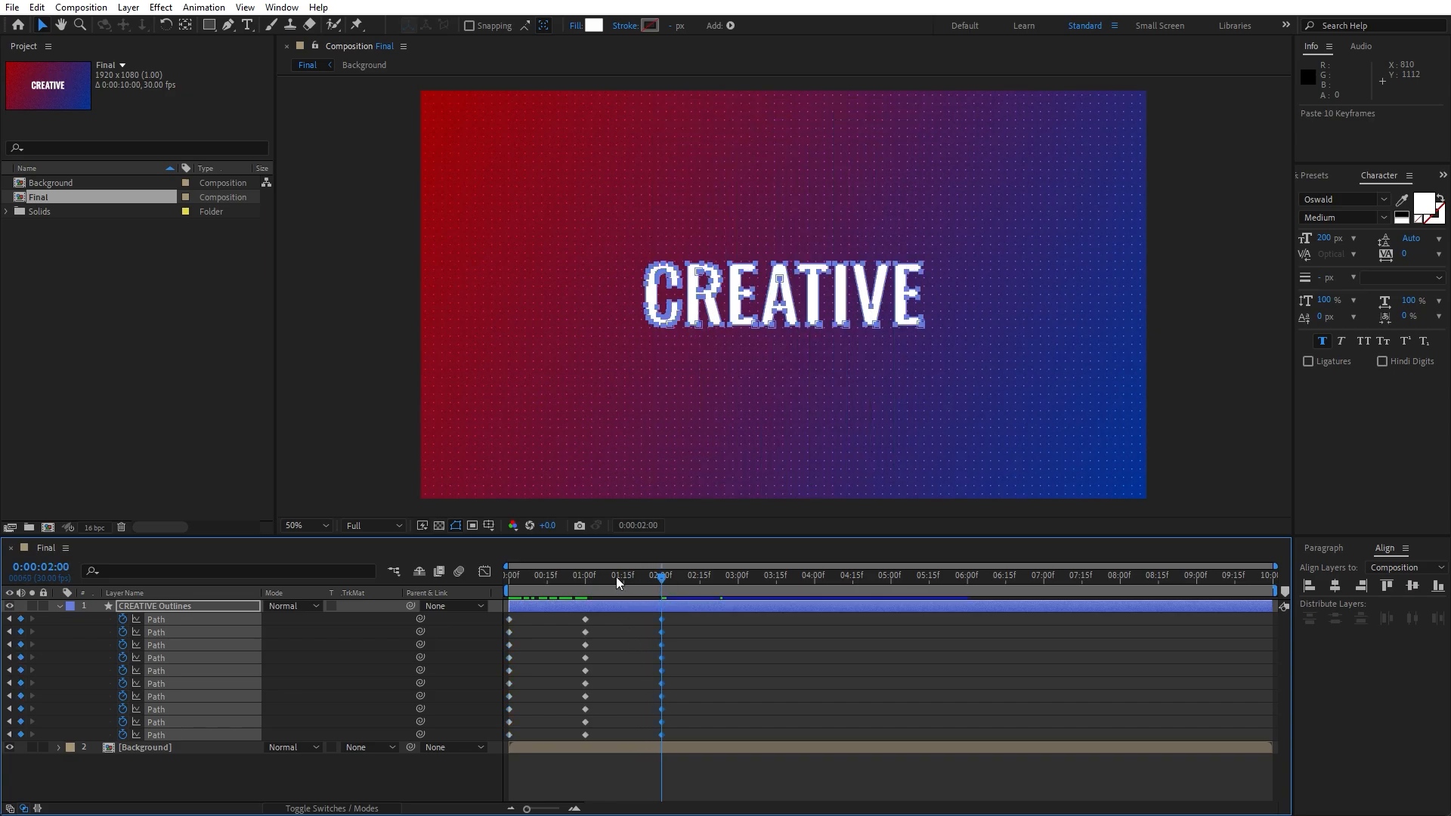
pyautogui.press('space')
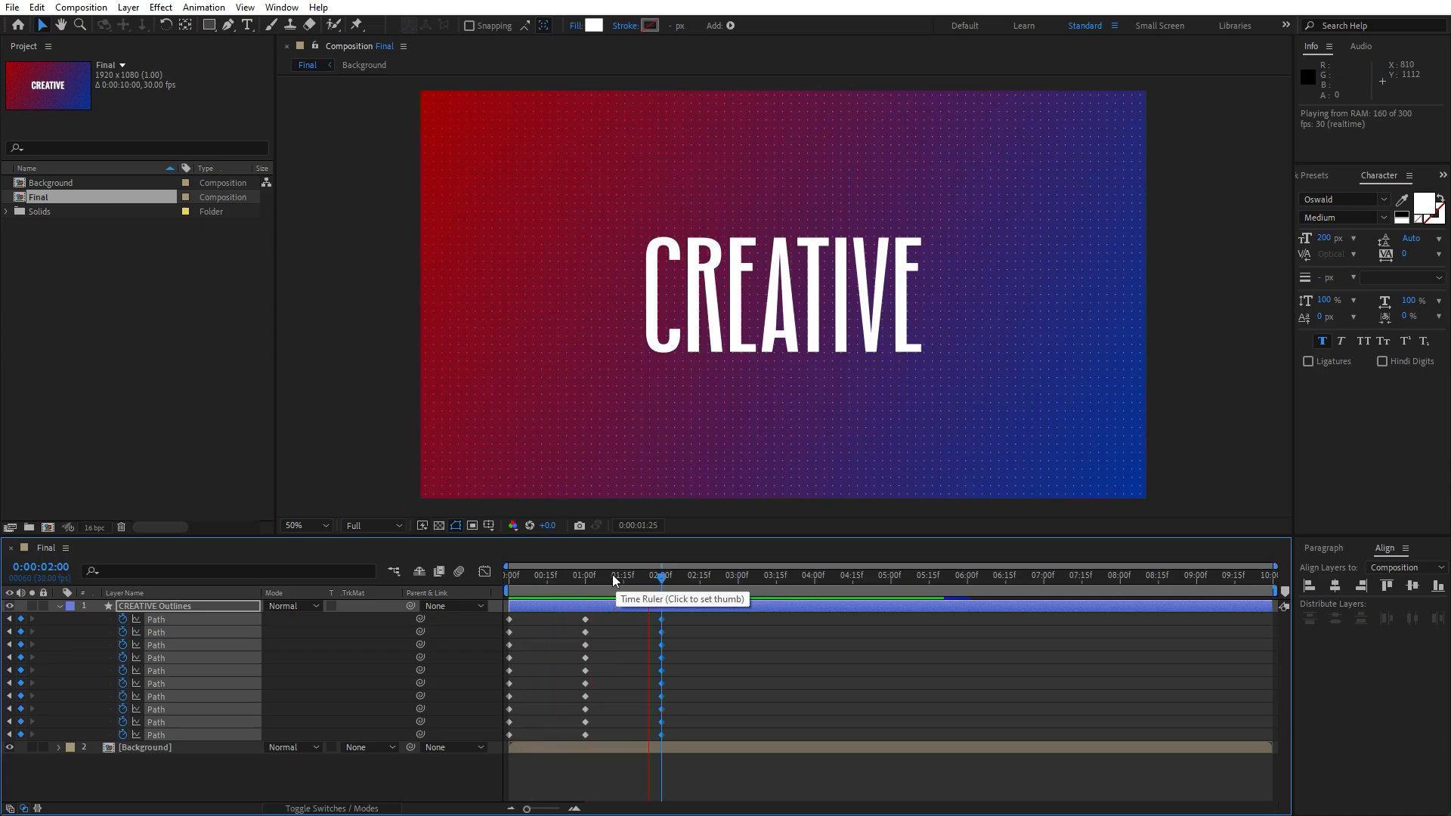
# - Apply Easy Ease to all the path keyframes of the CREATIVE Outlines layer
pyautogui.click(612, 574)
pyautogui.click(763, 781)
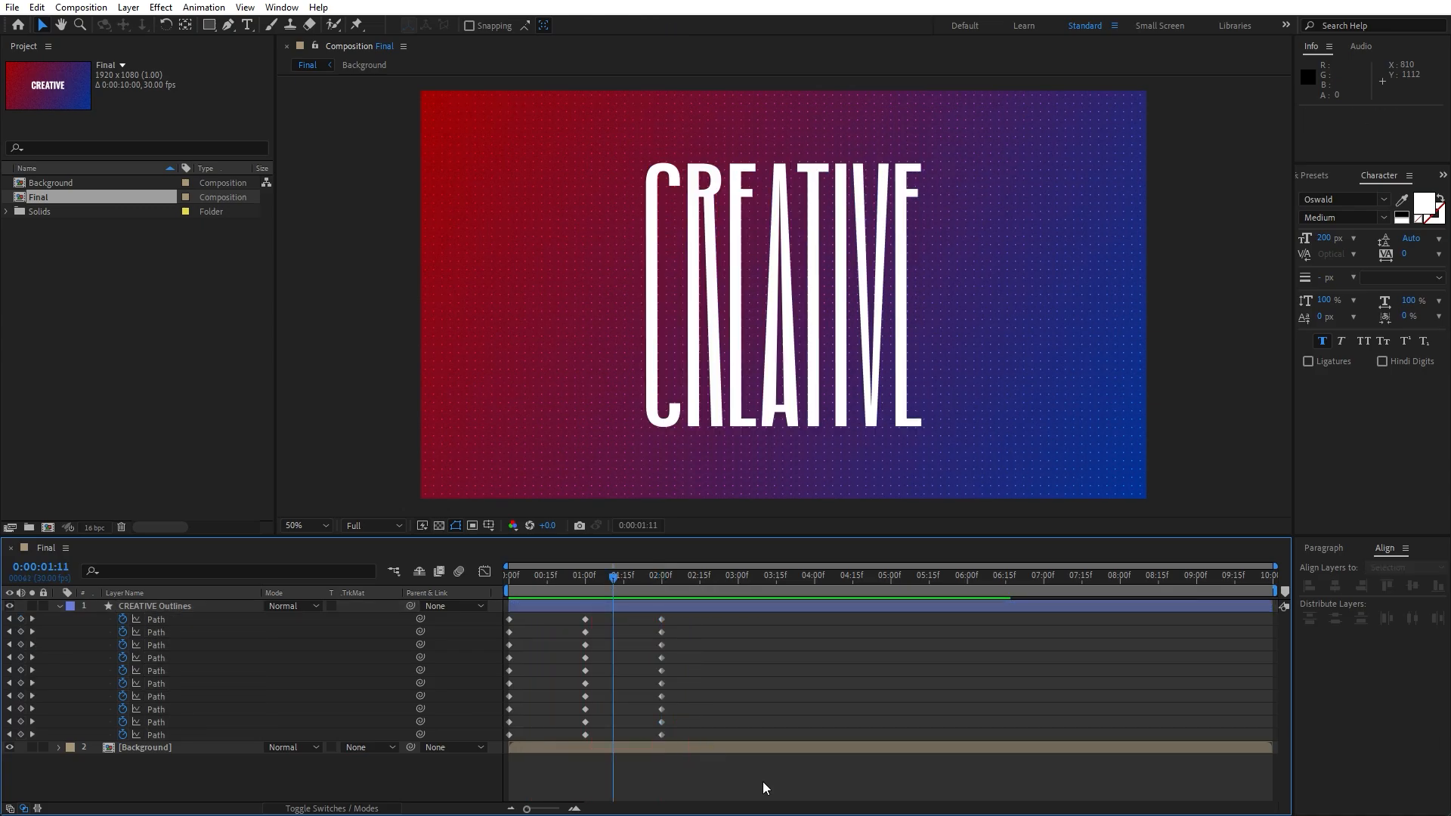
pyautogui.moveTo(763, 786); pyautogui.dragTo(359, 600)
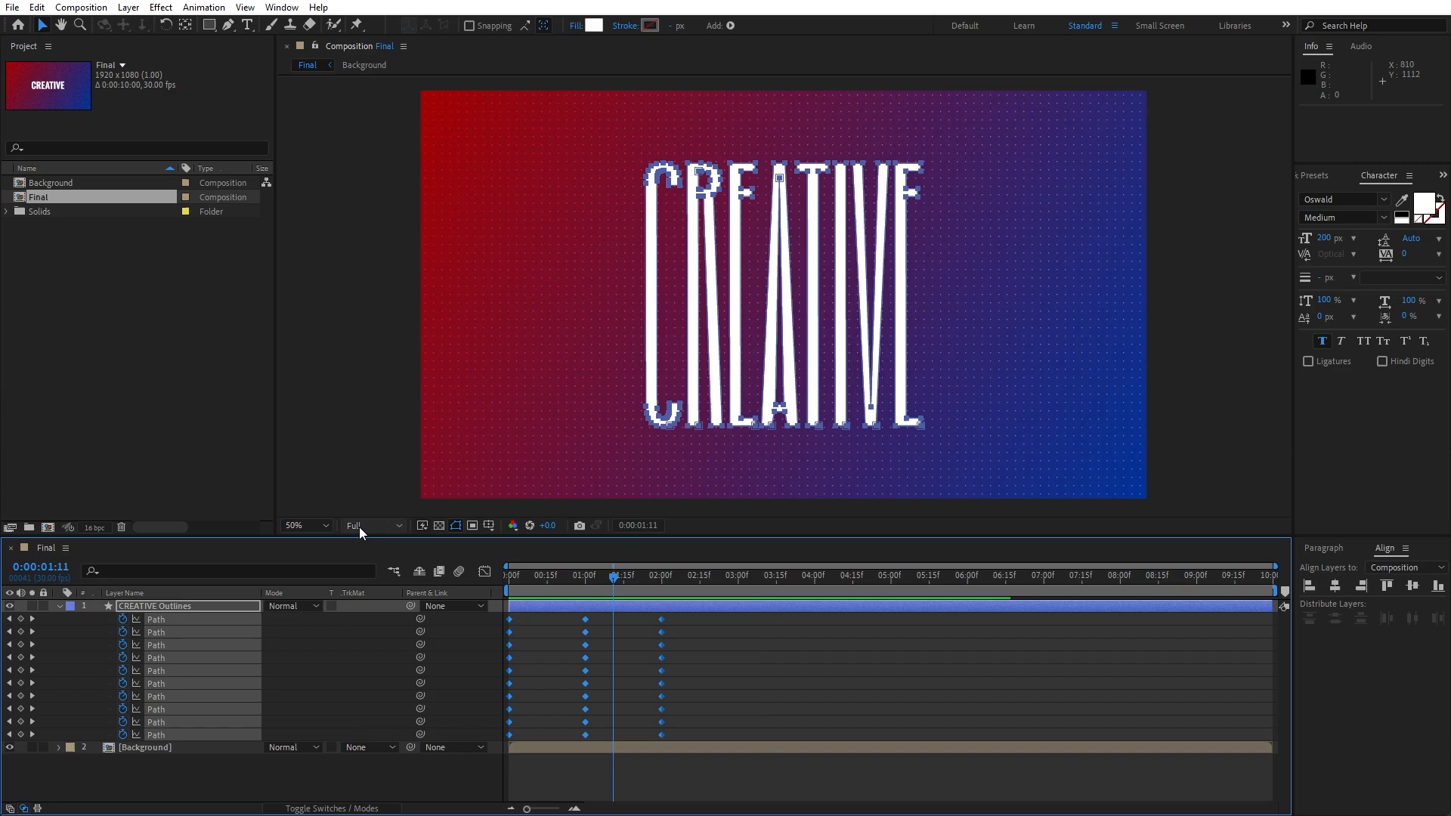
pyautogui.rightClick(662, 733)
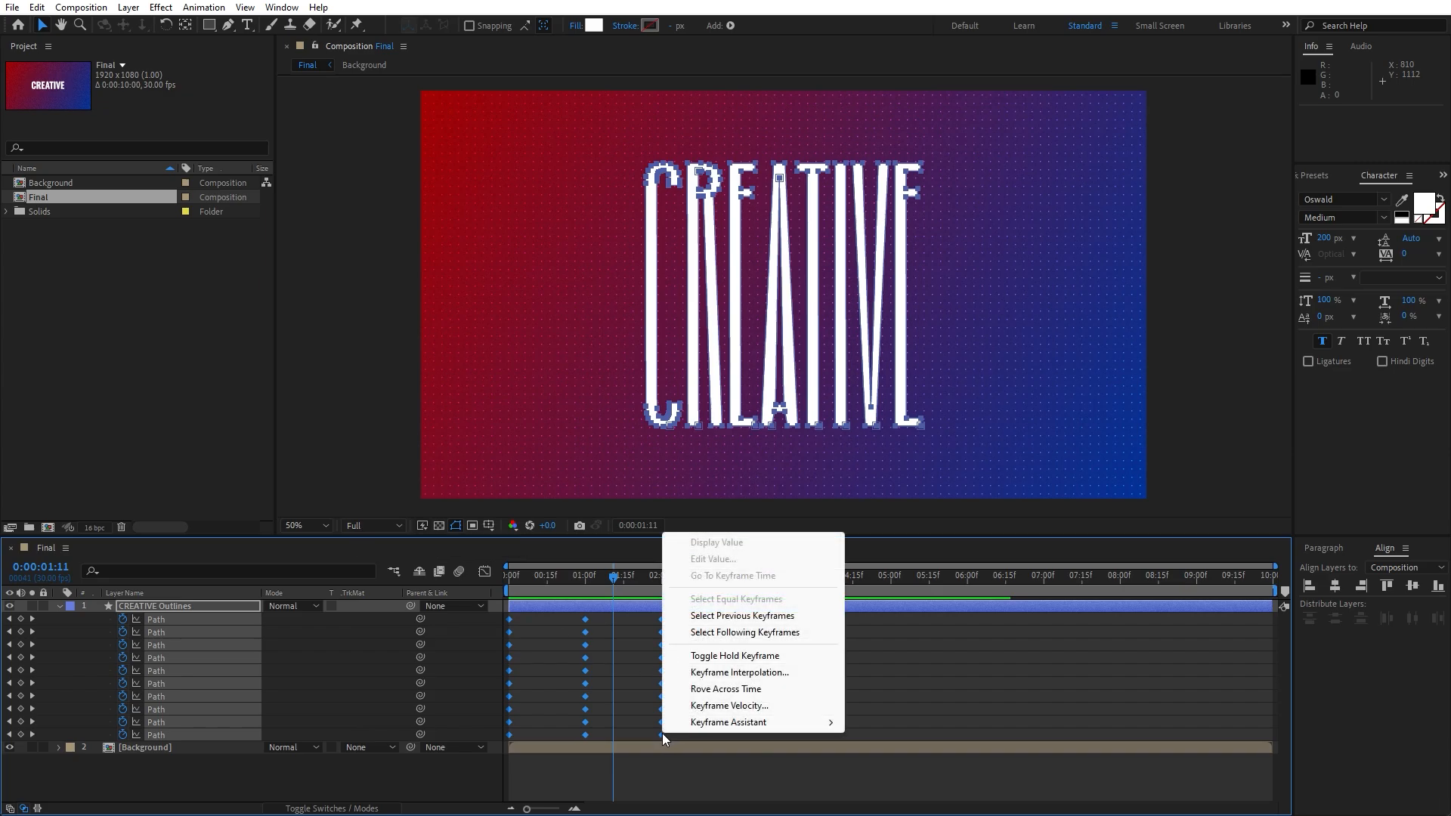
pyautogui.moveTo(723, 723)
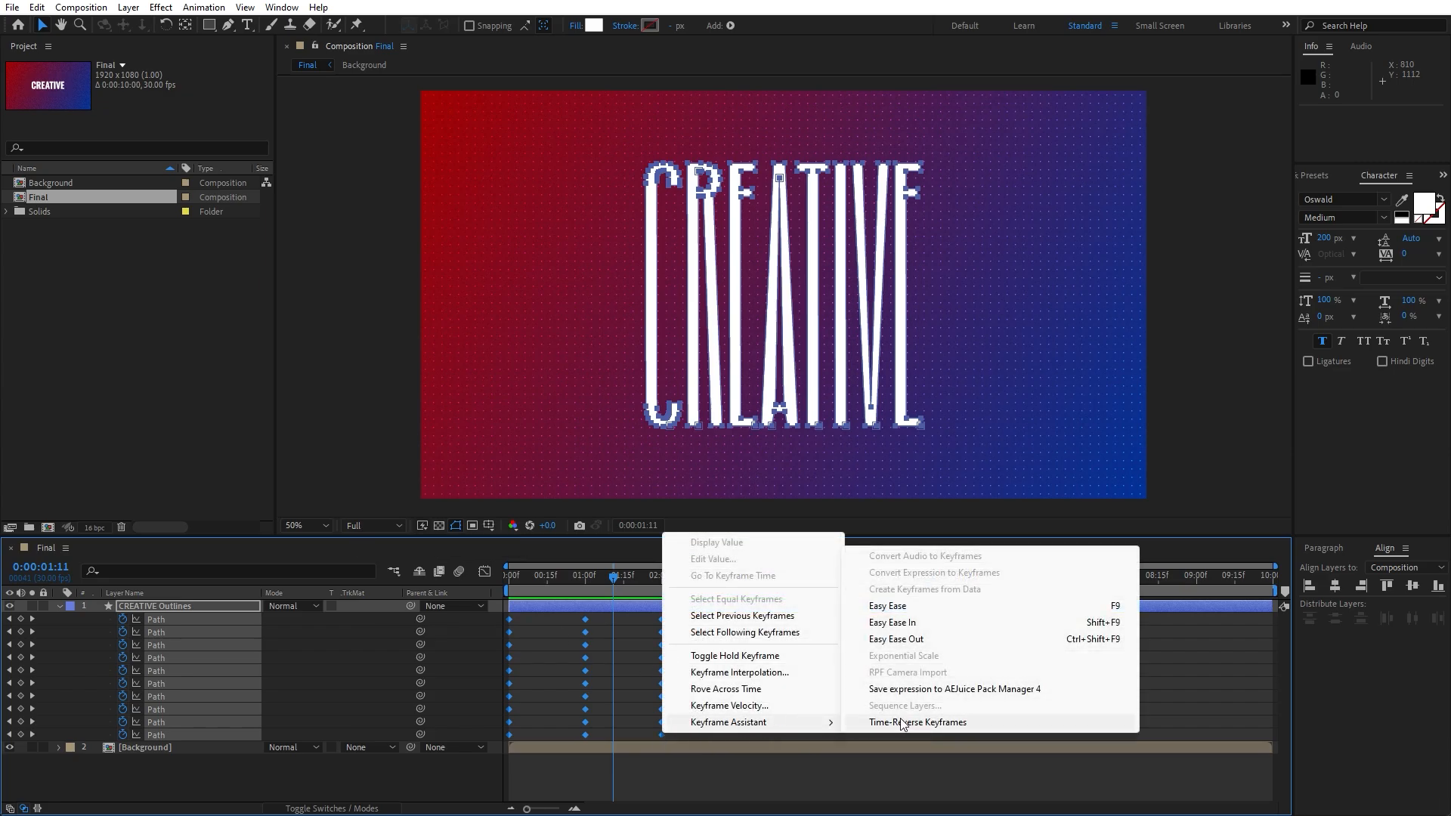
pyautogui.click(901, 607)
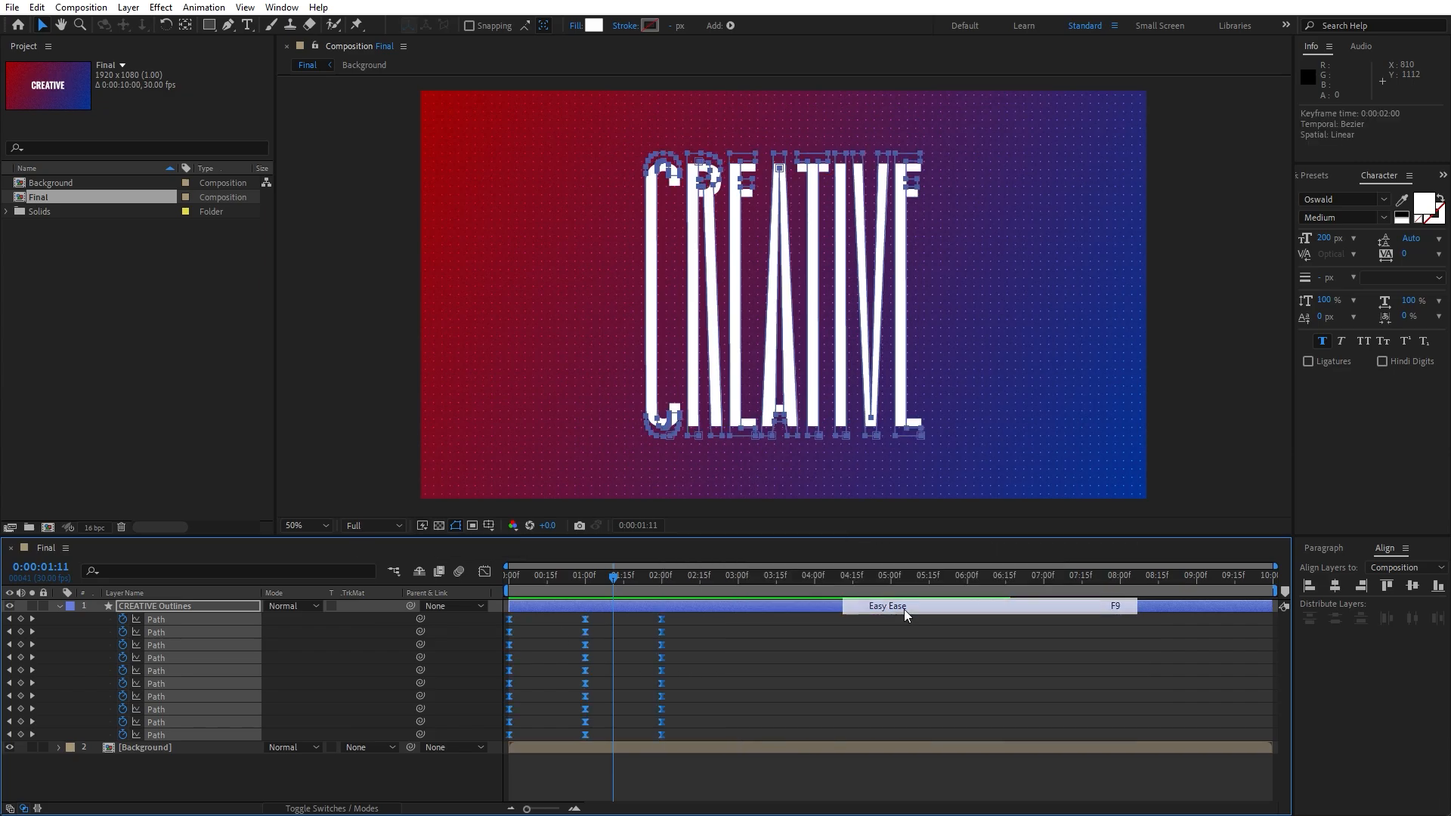
# - Reshape the speed graph of all the CREATIVE path keyframes into a sharp peak midway between keyframes, and preview the animation
pyautogui.click(484, 574)
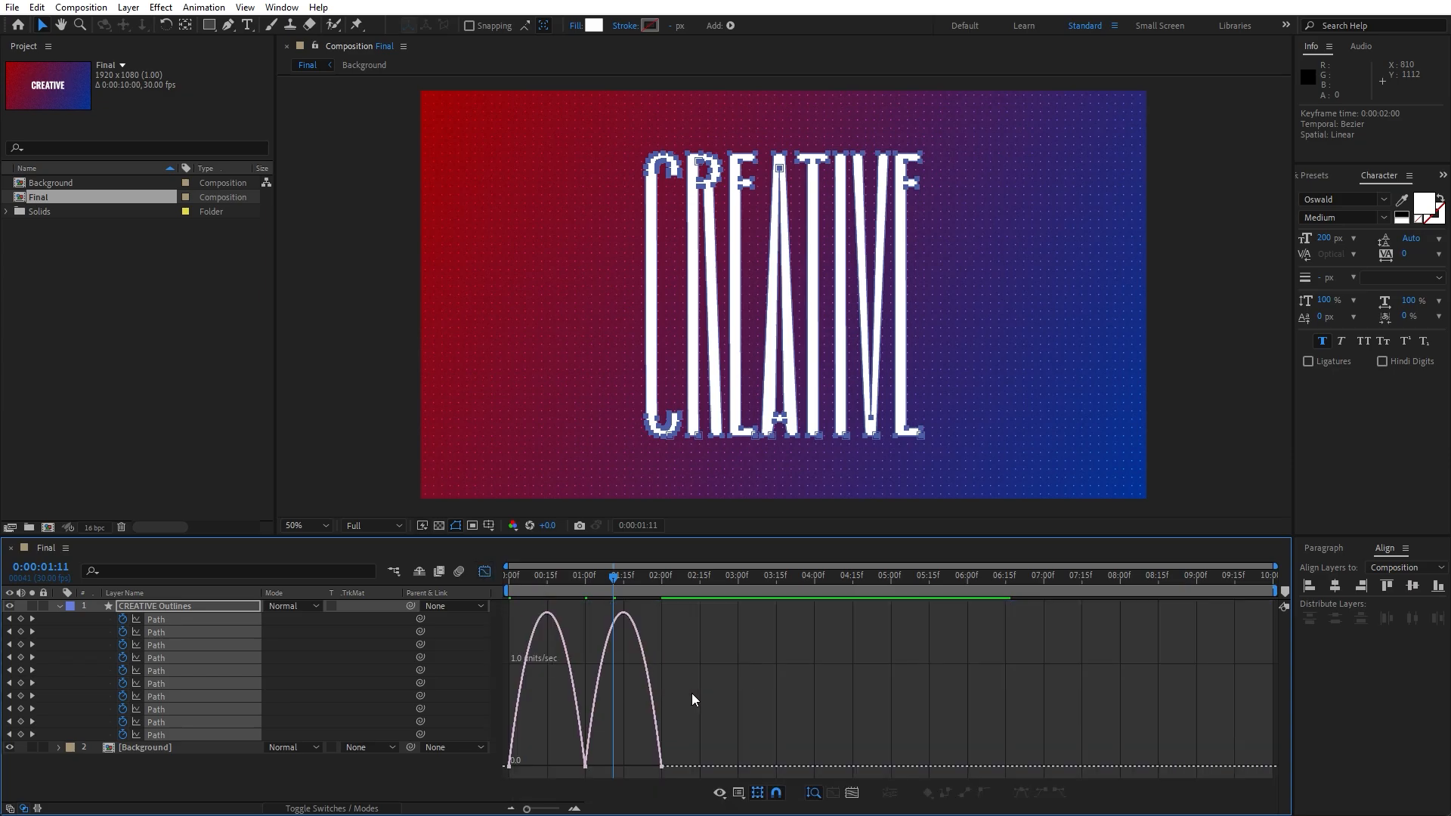
pyautogui.rightClick(728, 676)
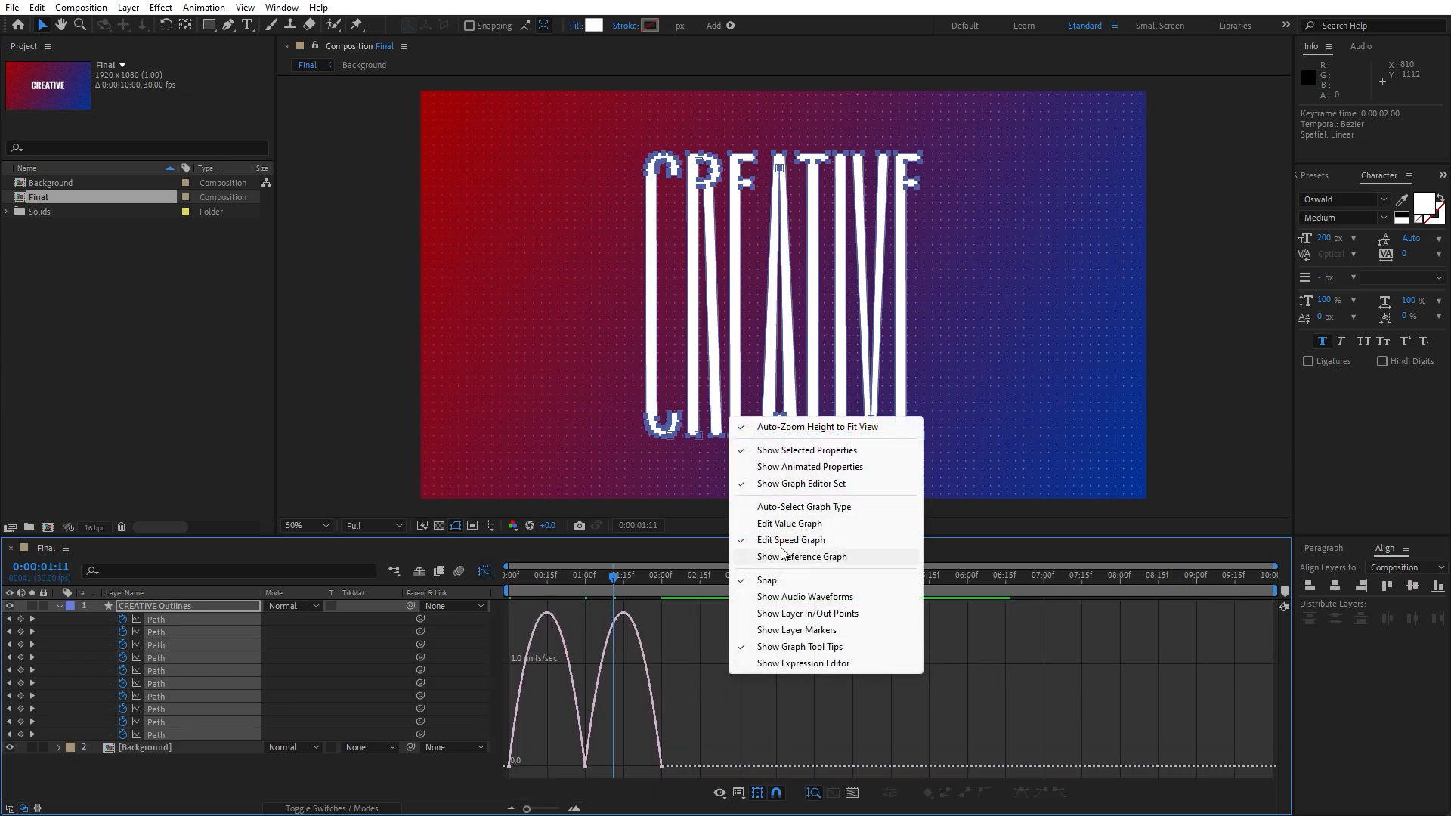
pyautogui.click(540, 744)
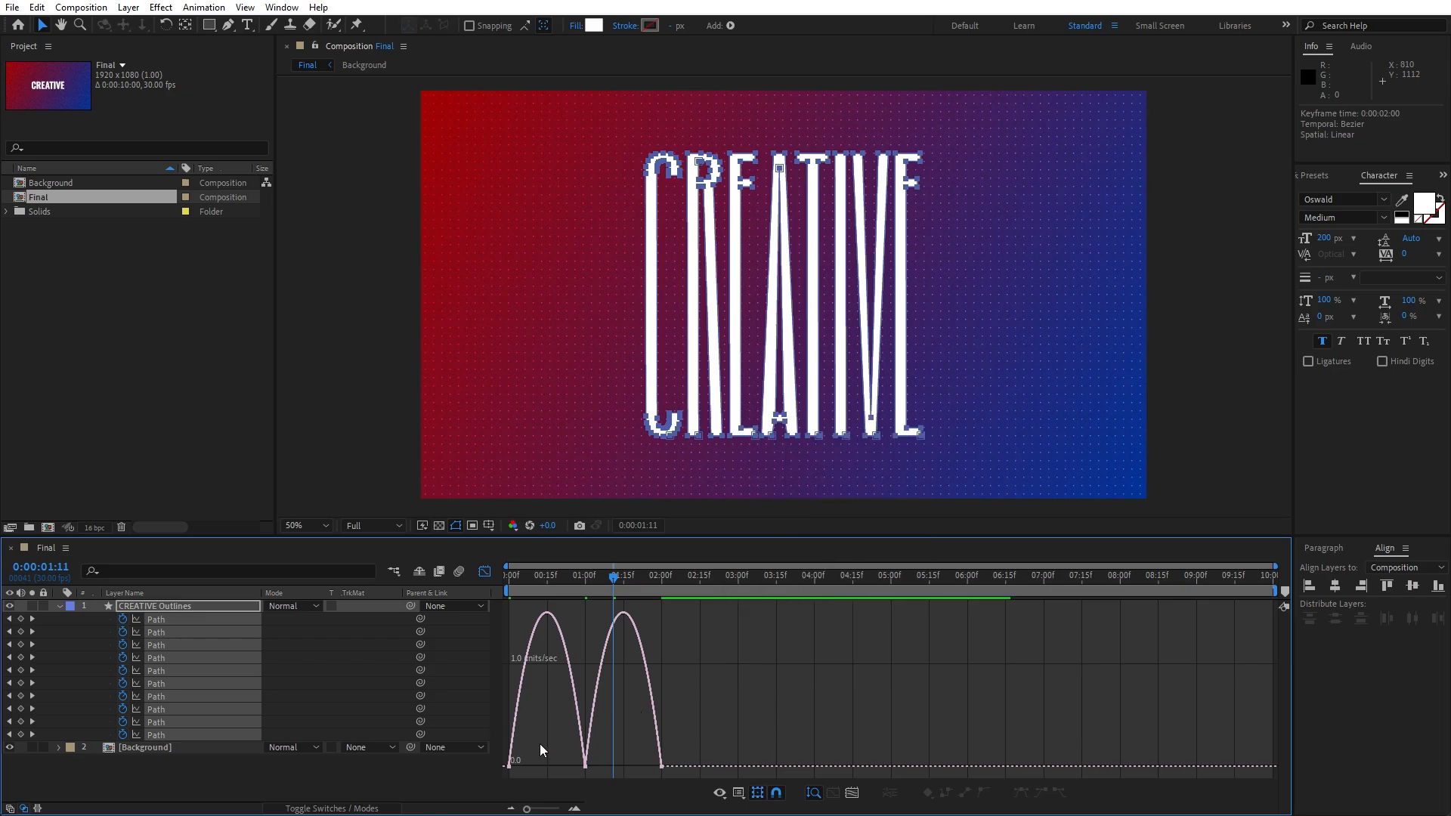
pyautogui.moveTo(492, 767); pyautogui.dragTo(621, 761)
pyautogui.moveTo(714, 716); pyautogui.dragTo(624, 762)
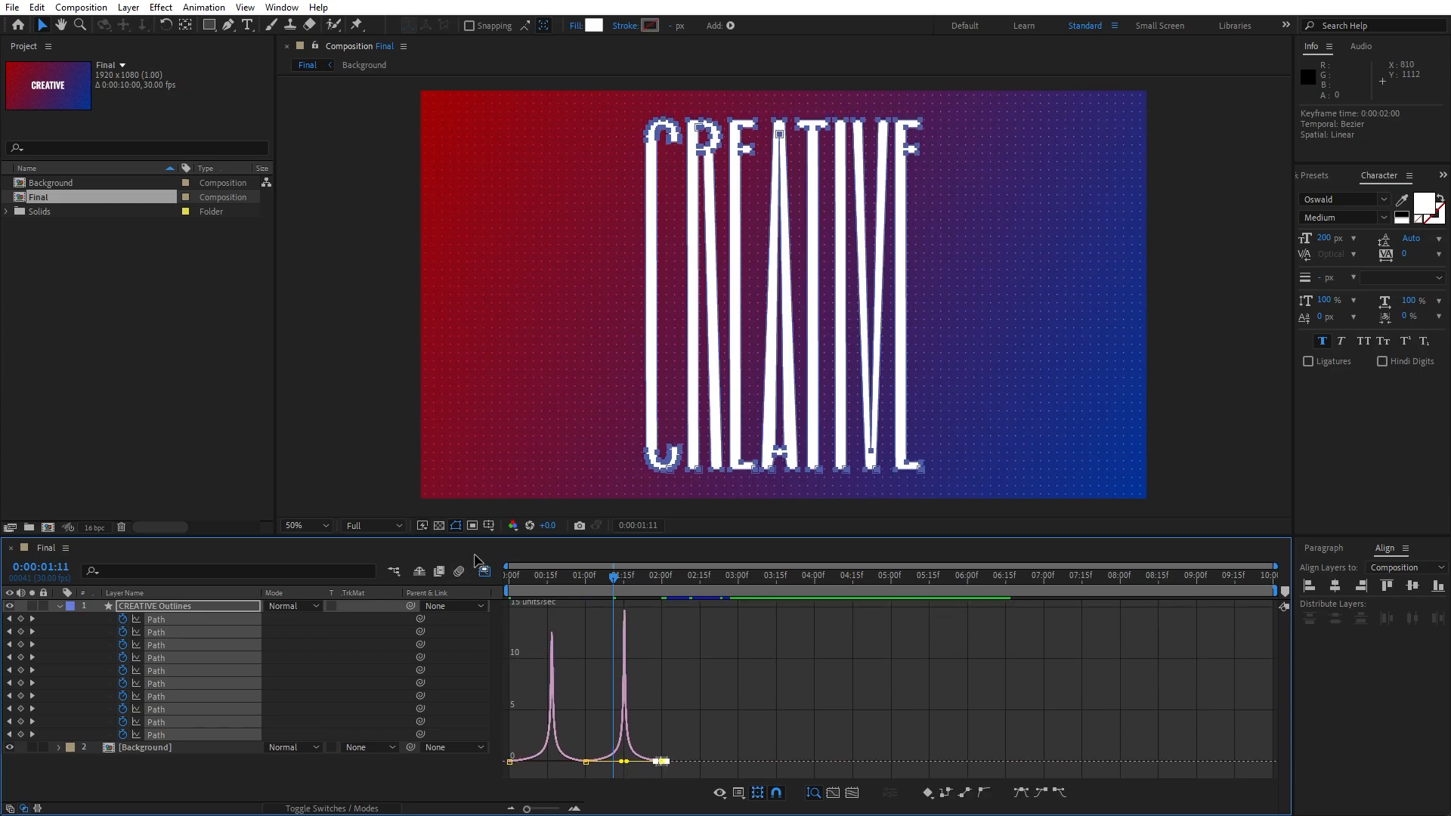
pyautogui.click(485, 570)
pyautogui.click(432, 782)
pyautogui.press('space')
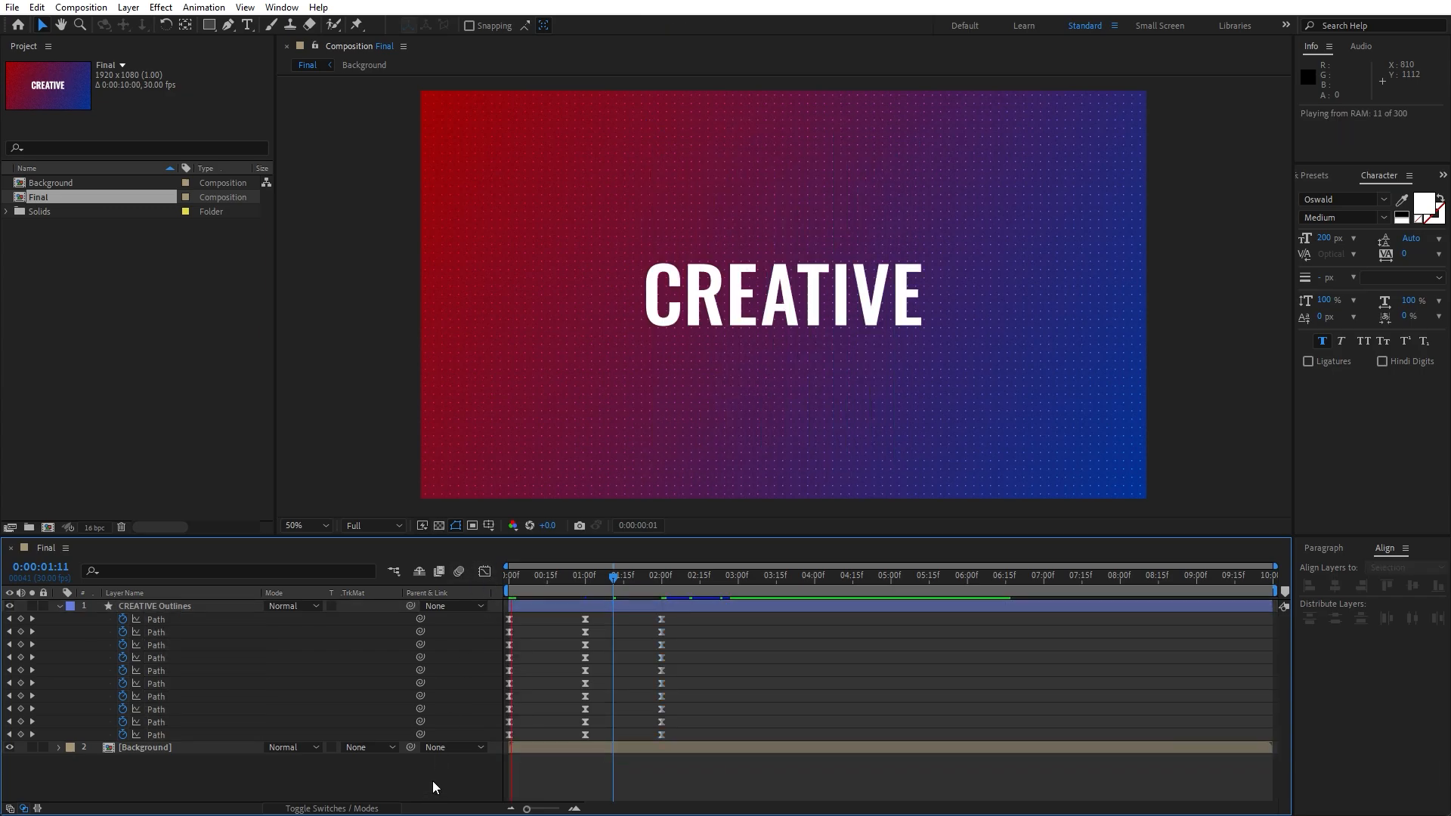
pyautogui.click(552, 576)
pyautogui.click(709, 764)
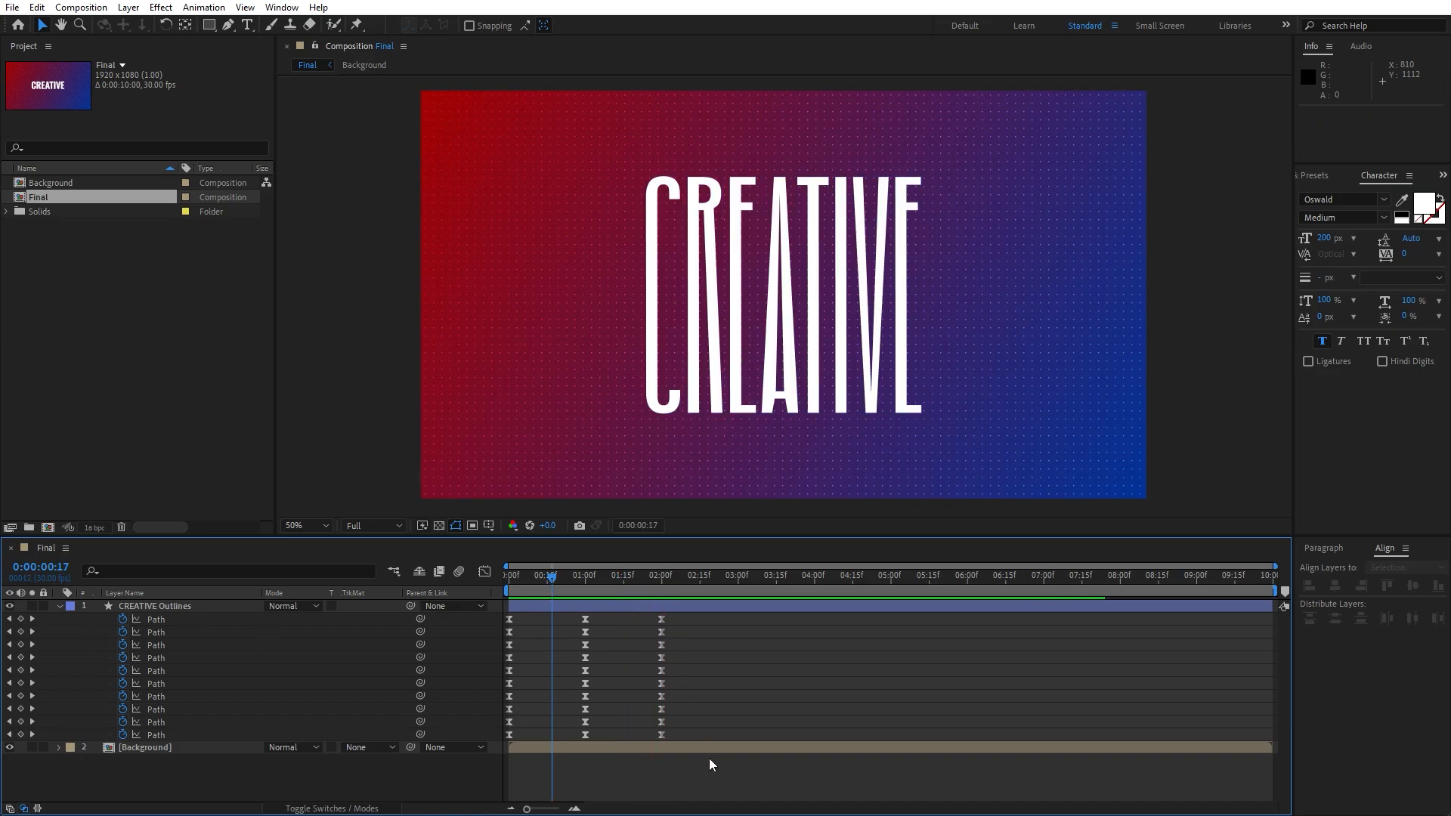
# - Copy all the path keyframes, paste them at 0:00:03:00, 0:00:06:00 and 0:00:09:00, and preview the repeated animation
pyautogui.moveTo(757, 776); pyautogui.dragTo(408, 599)
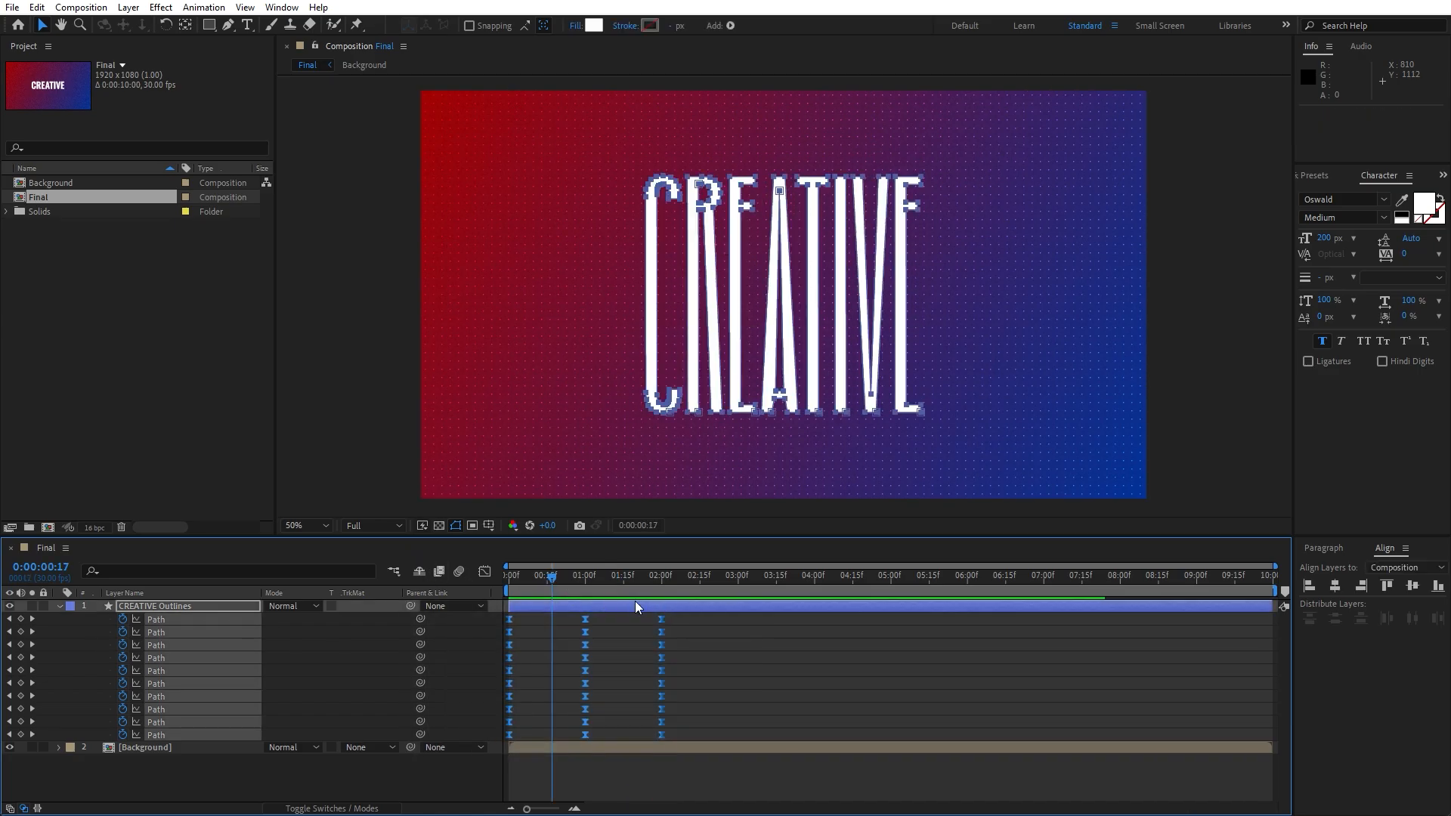
pyautogui.hotkey('ctrl', 'c')
pyautogui.moveTo(552, 579); pyautogui.dragTo(968, 582)
pyautogui.hotkey('ctrl', 'v')
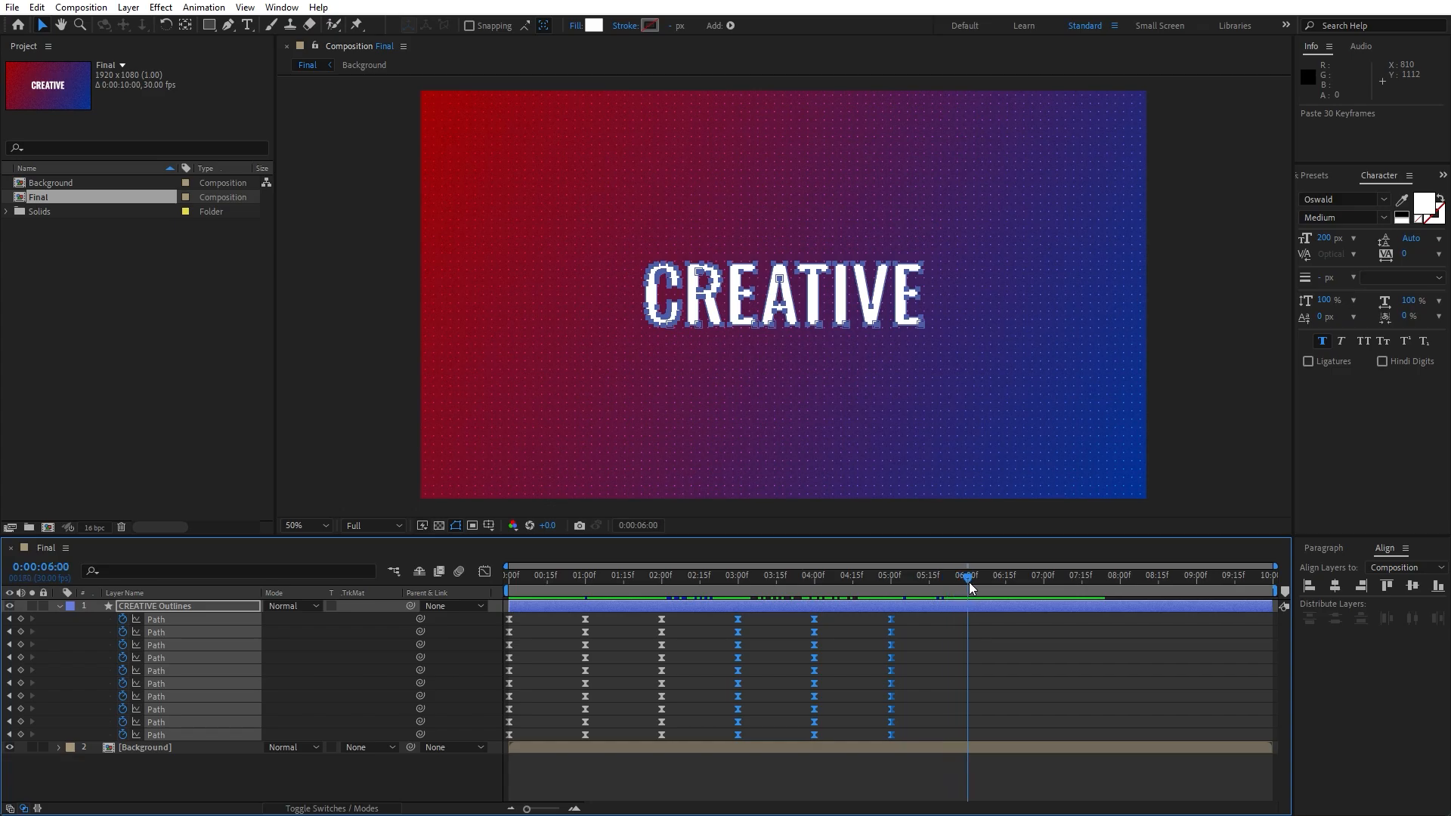
pyautogui.hotkey('ctrl', 'v')
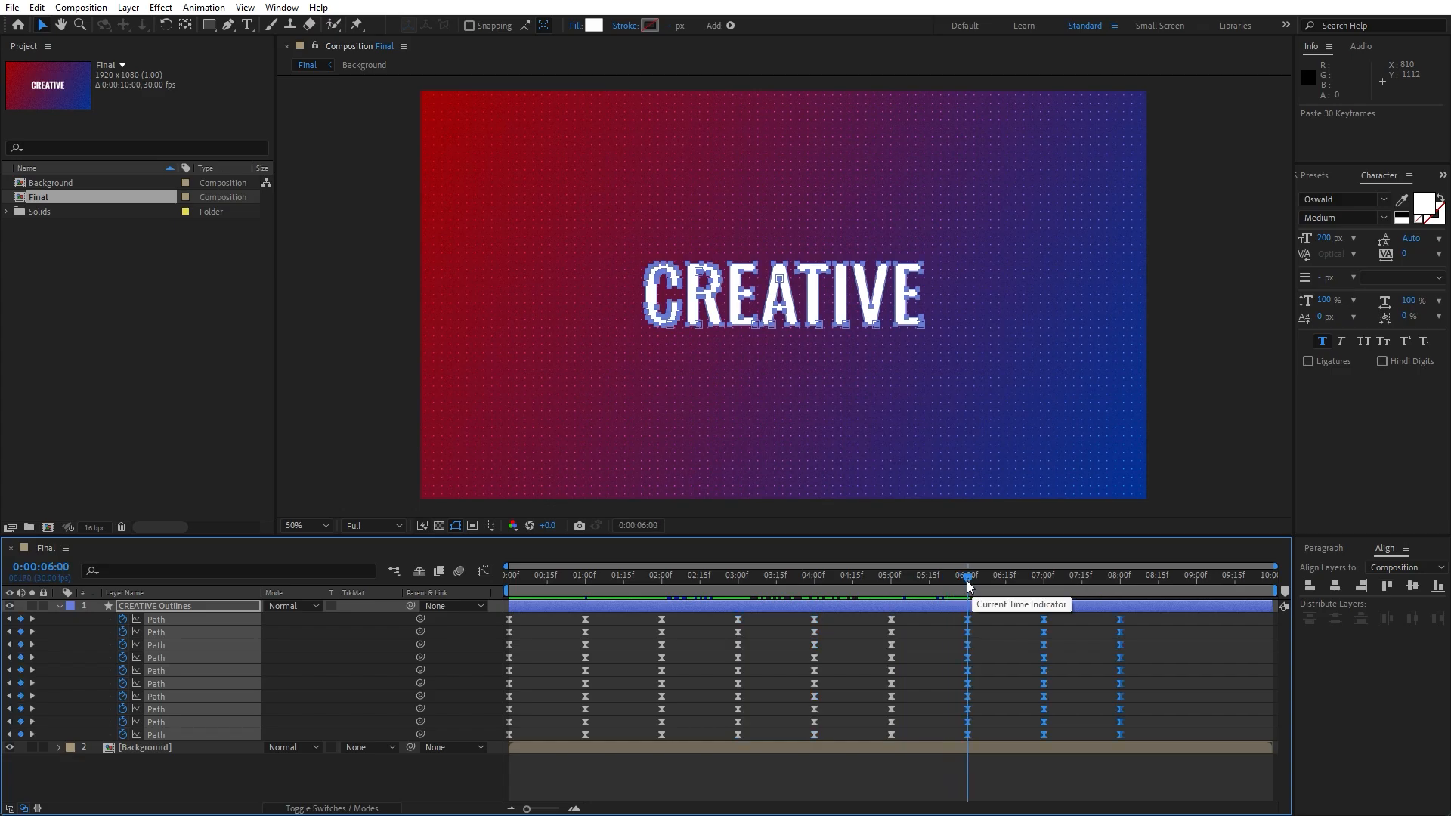
pyautogui.moveTo(967, 580); pyautogui.dragTo(1195, 573)
pyautogui.hotkey('ctrl', 'v')
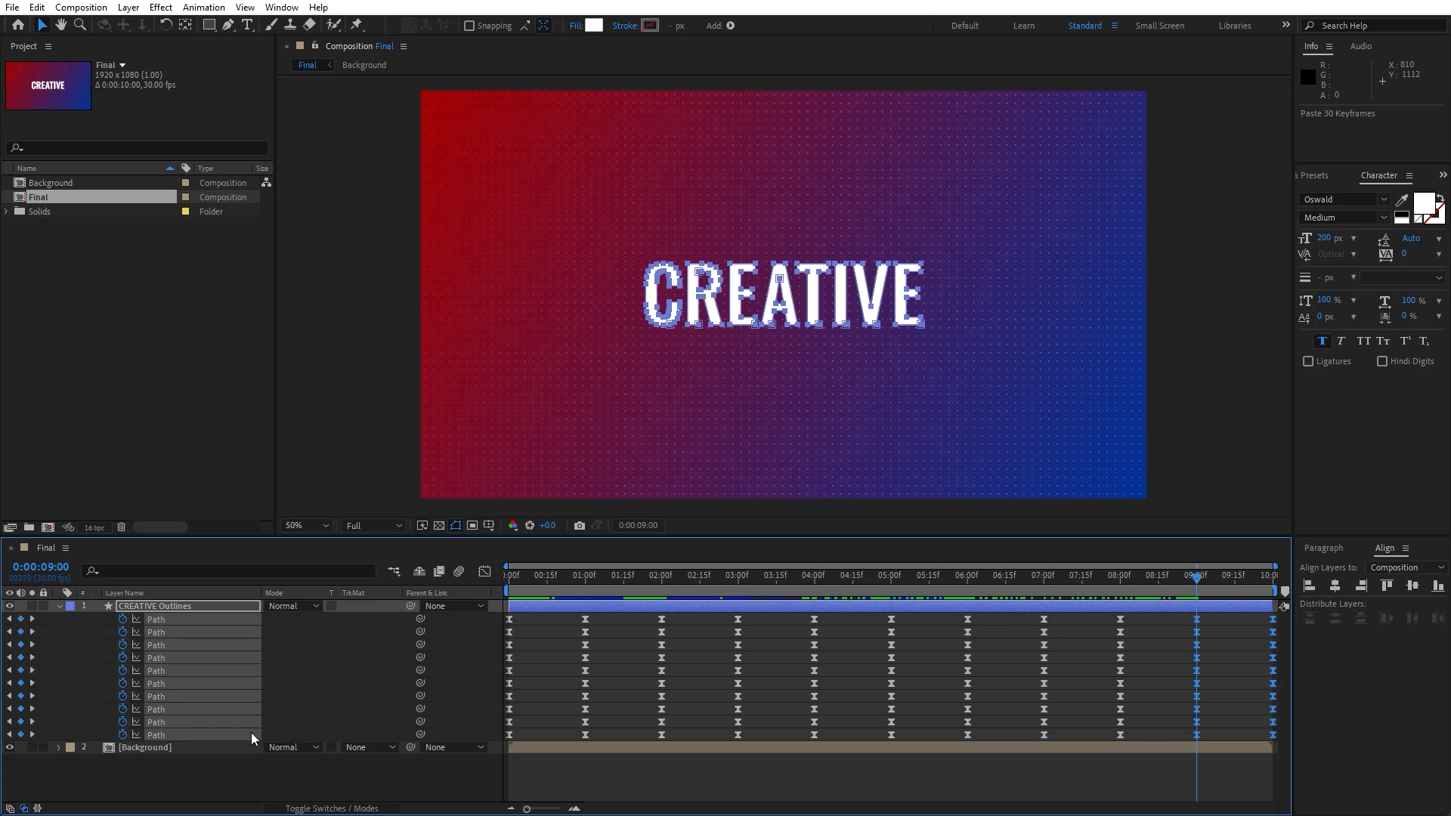
pyautogui.press('space')
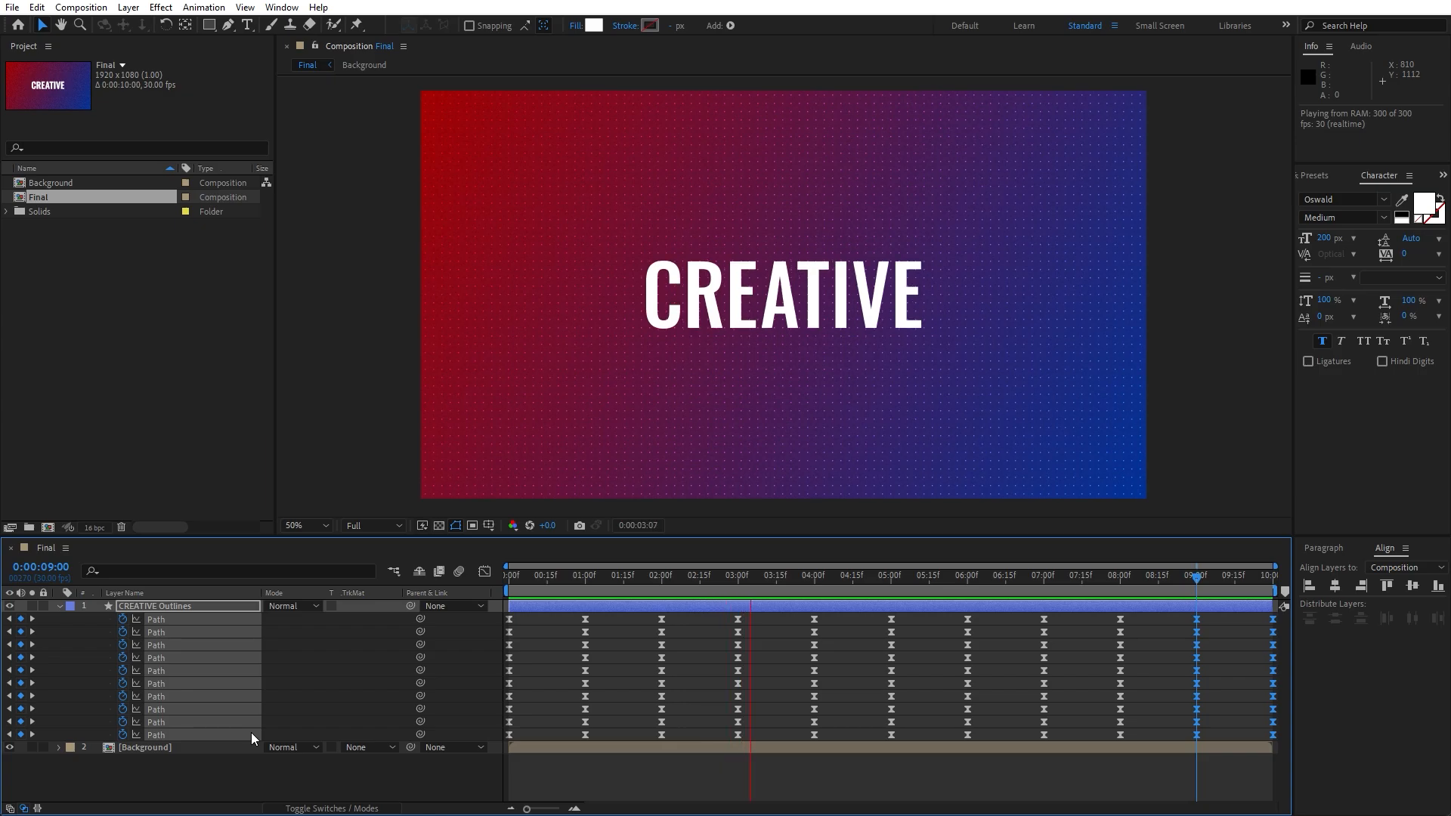
pyautogui.click(696, 582)
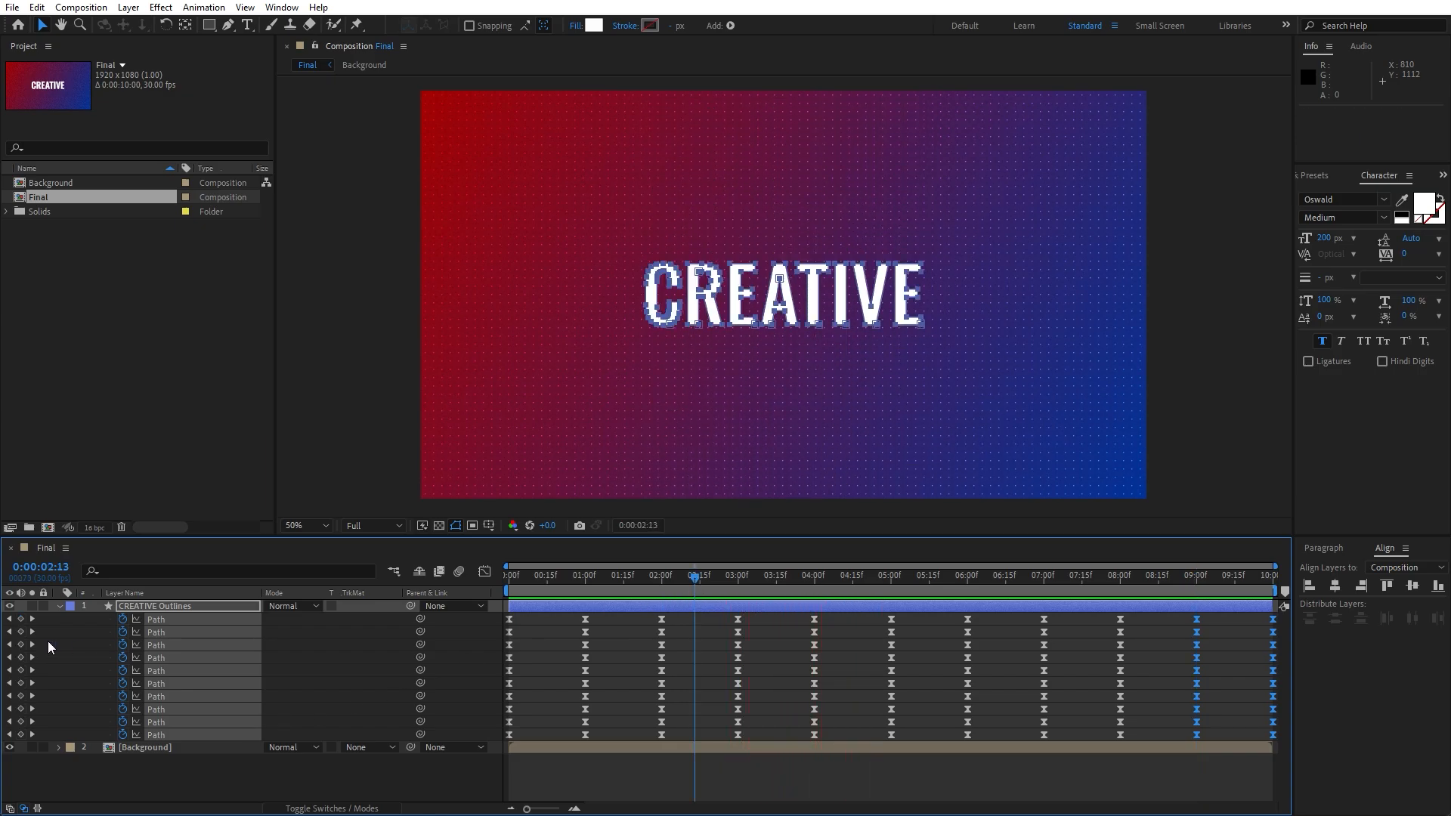
# - Collapse the CREATIVE Outlines layer and pre-compose it as "Text 01", moving all attributes into the new composition
pyautogui.click(59, 606)
pyautogui.click(143, 608)
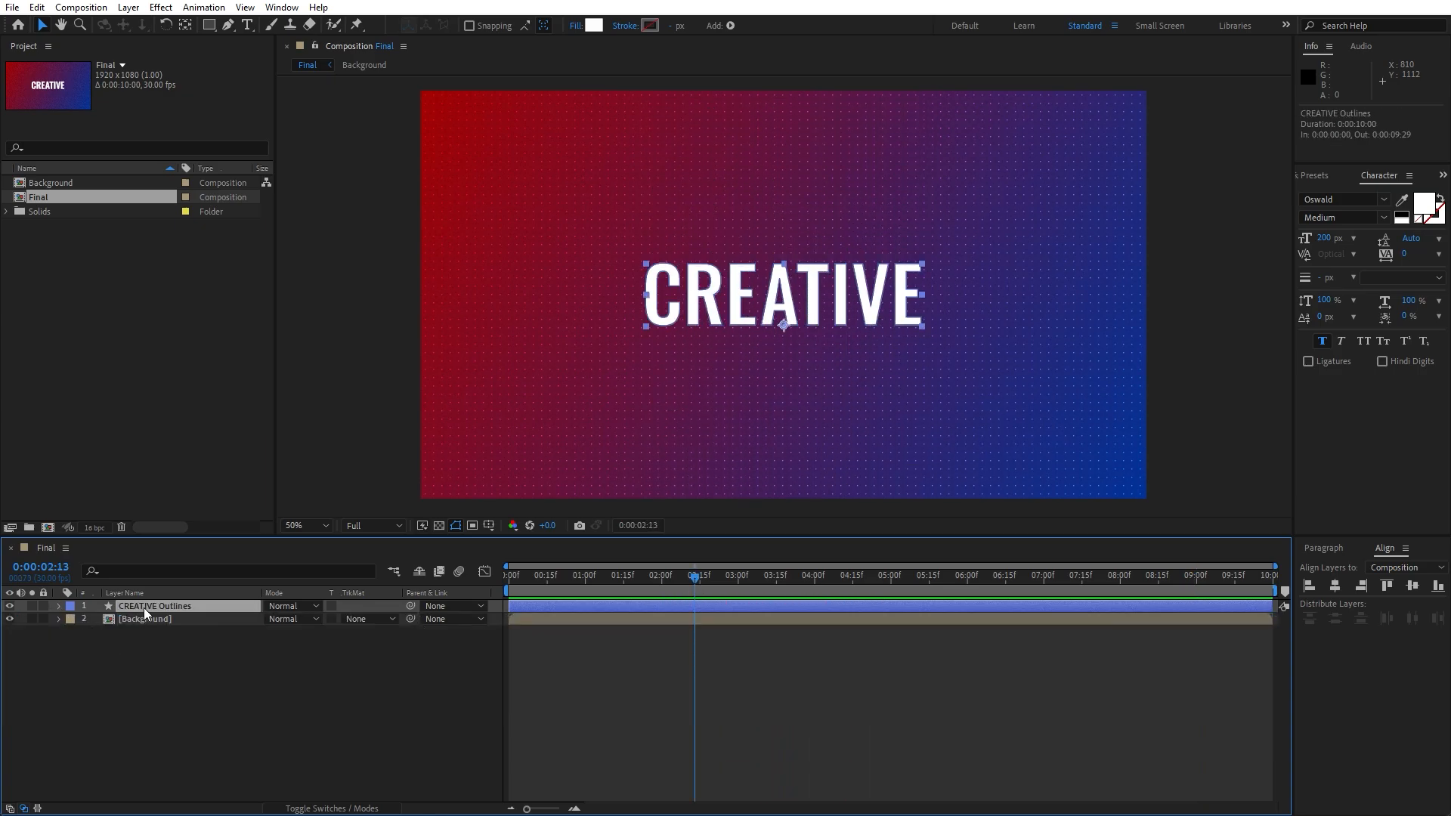
pyautogui.rightClick(143, 608)
pyautogui.click(229, 524)
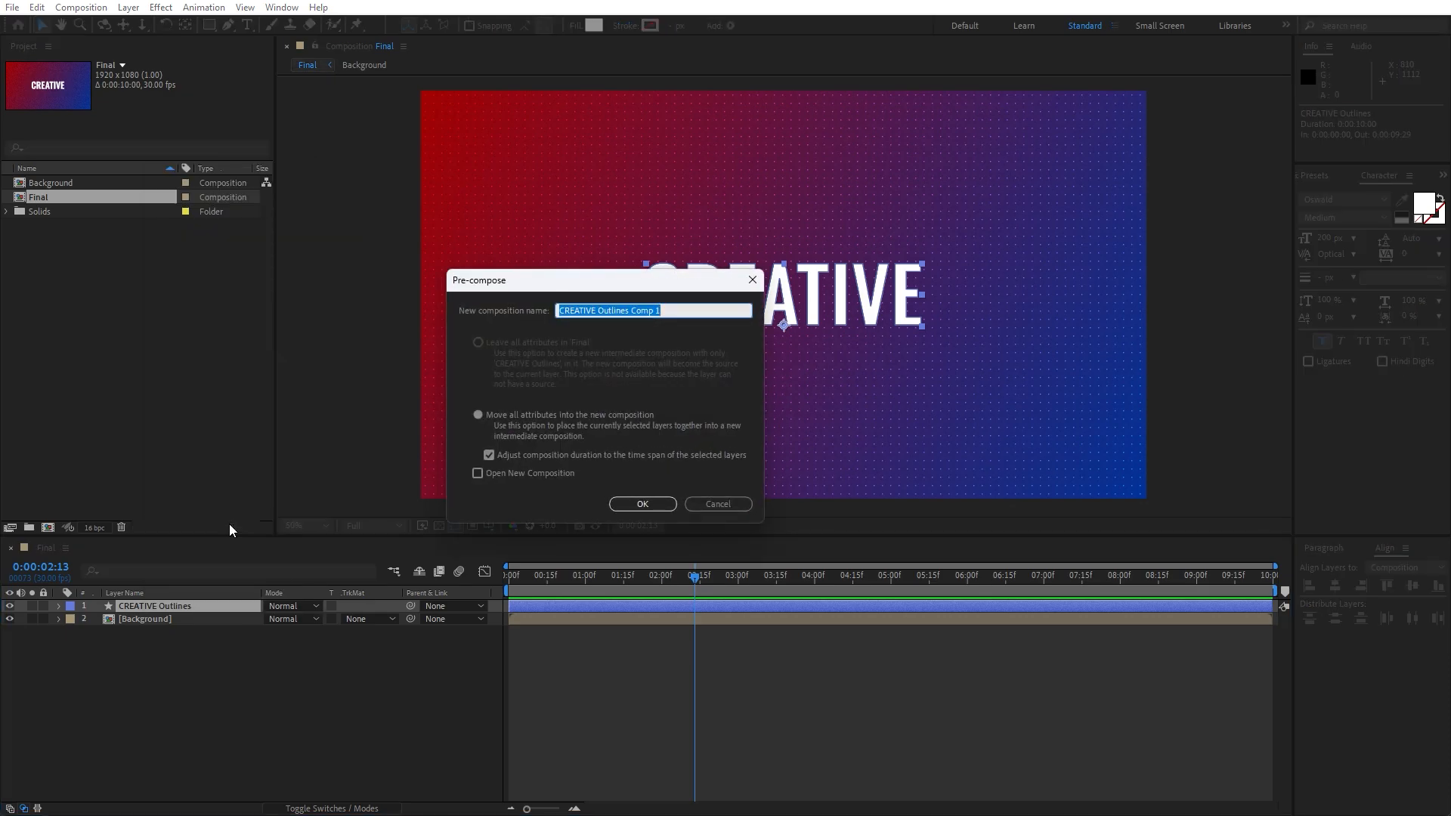
pyautogui.write('Text 01')
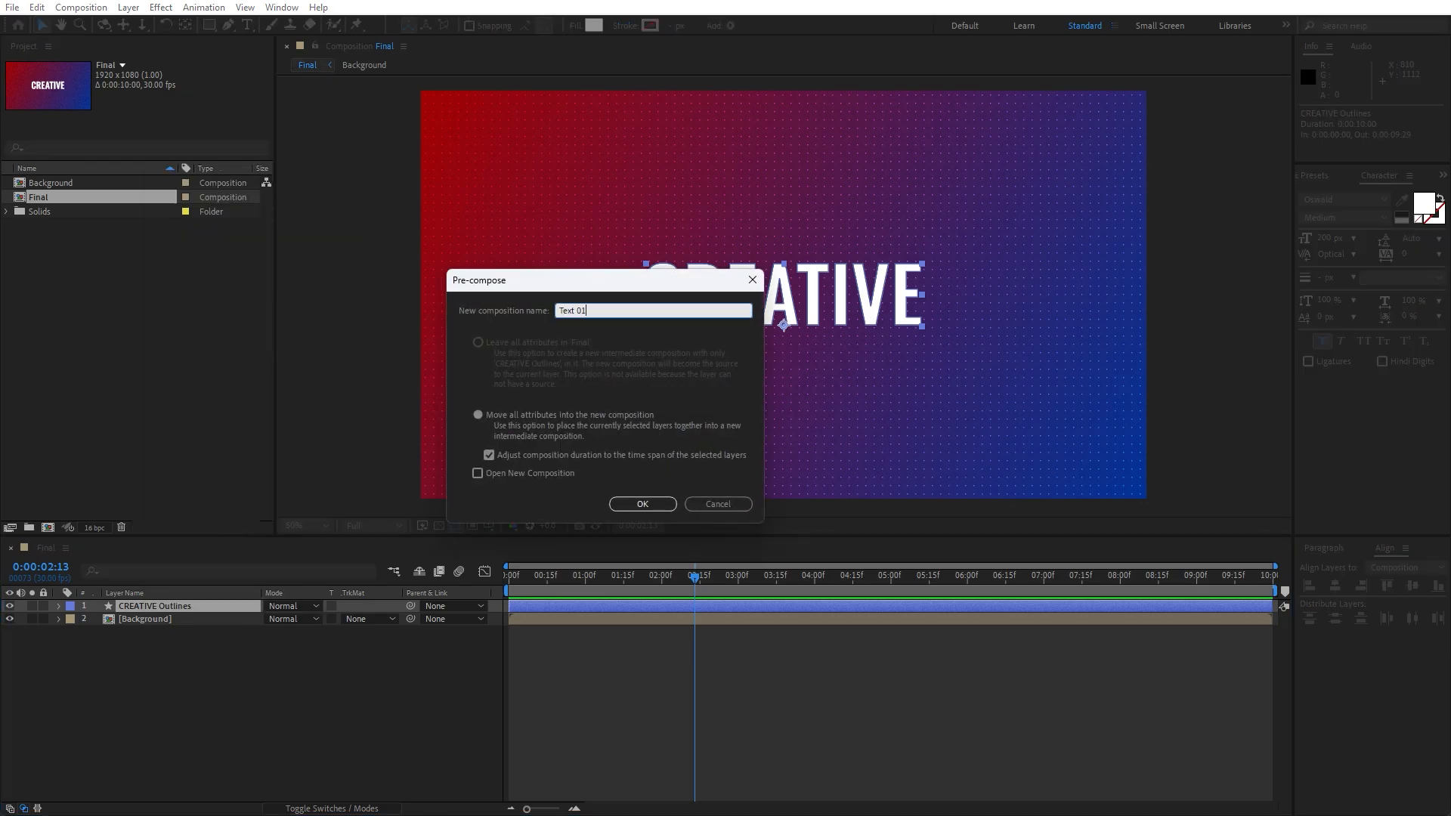
pyautogui.click(643, 504)
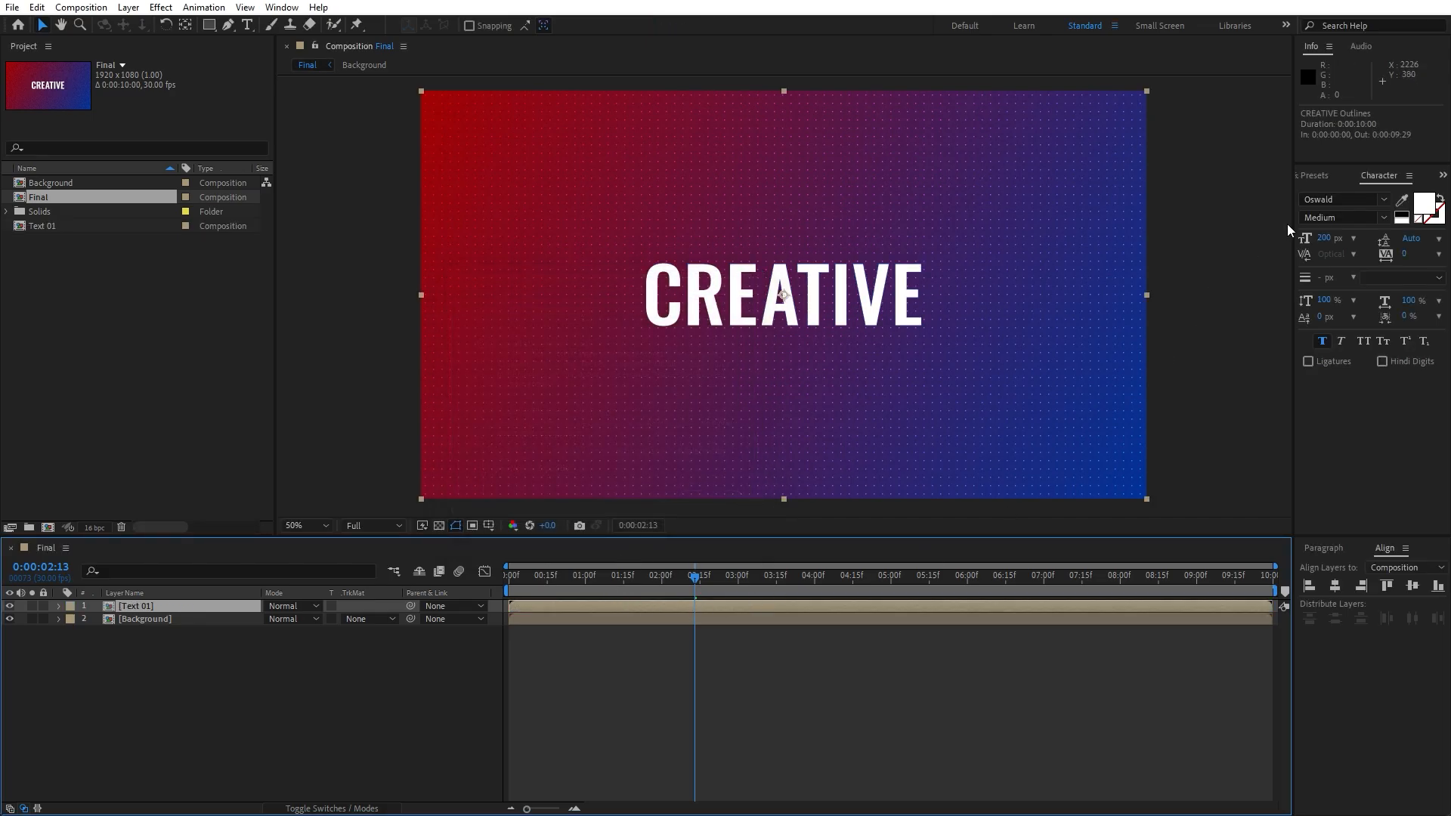
# - Apply the Fill effect to the Text 01 layer and set its color to white (FFFFFF)
pyautogui.click(1318, 175)
pyautogui.click(1352, 195)
pyautogui.write('fill')
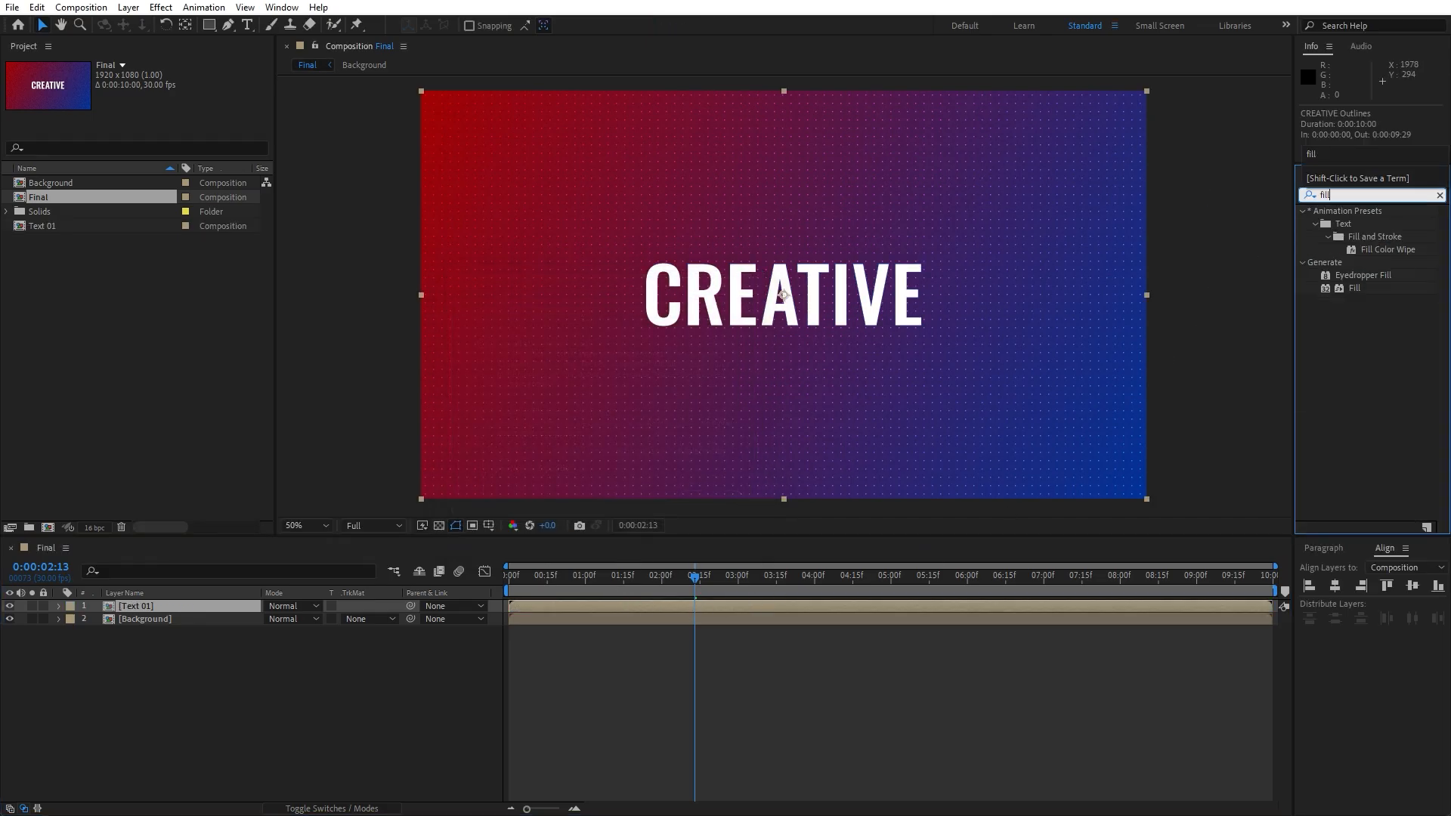
pyautogui.moveTo(1356, 290); pyautogui.dragTo(239, 606)
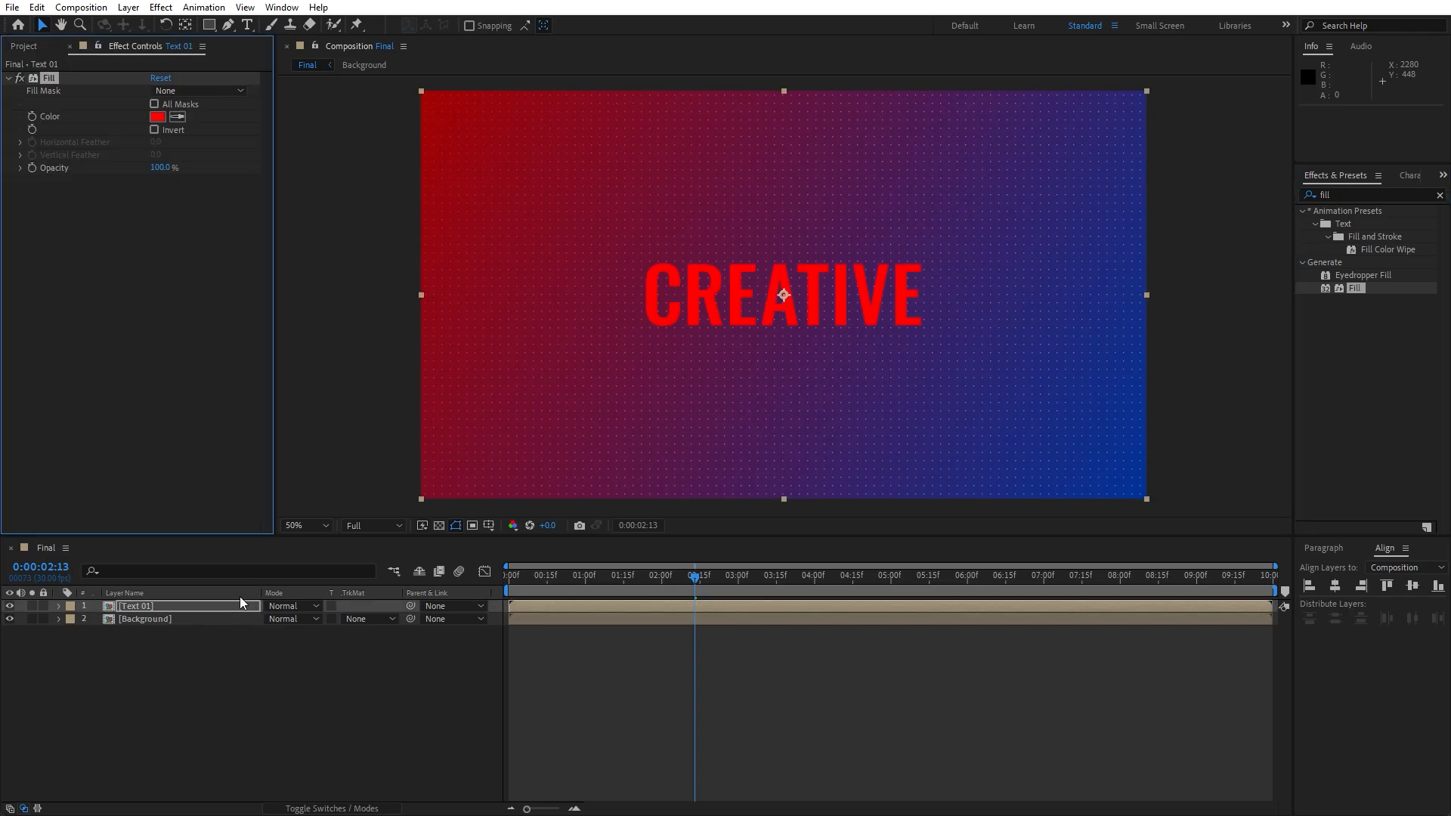
pyautogui.click(157, 117)
pyautogui.moveTo(977, 592); pyautogui.dragTo(807, 455)
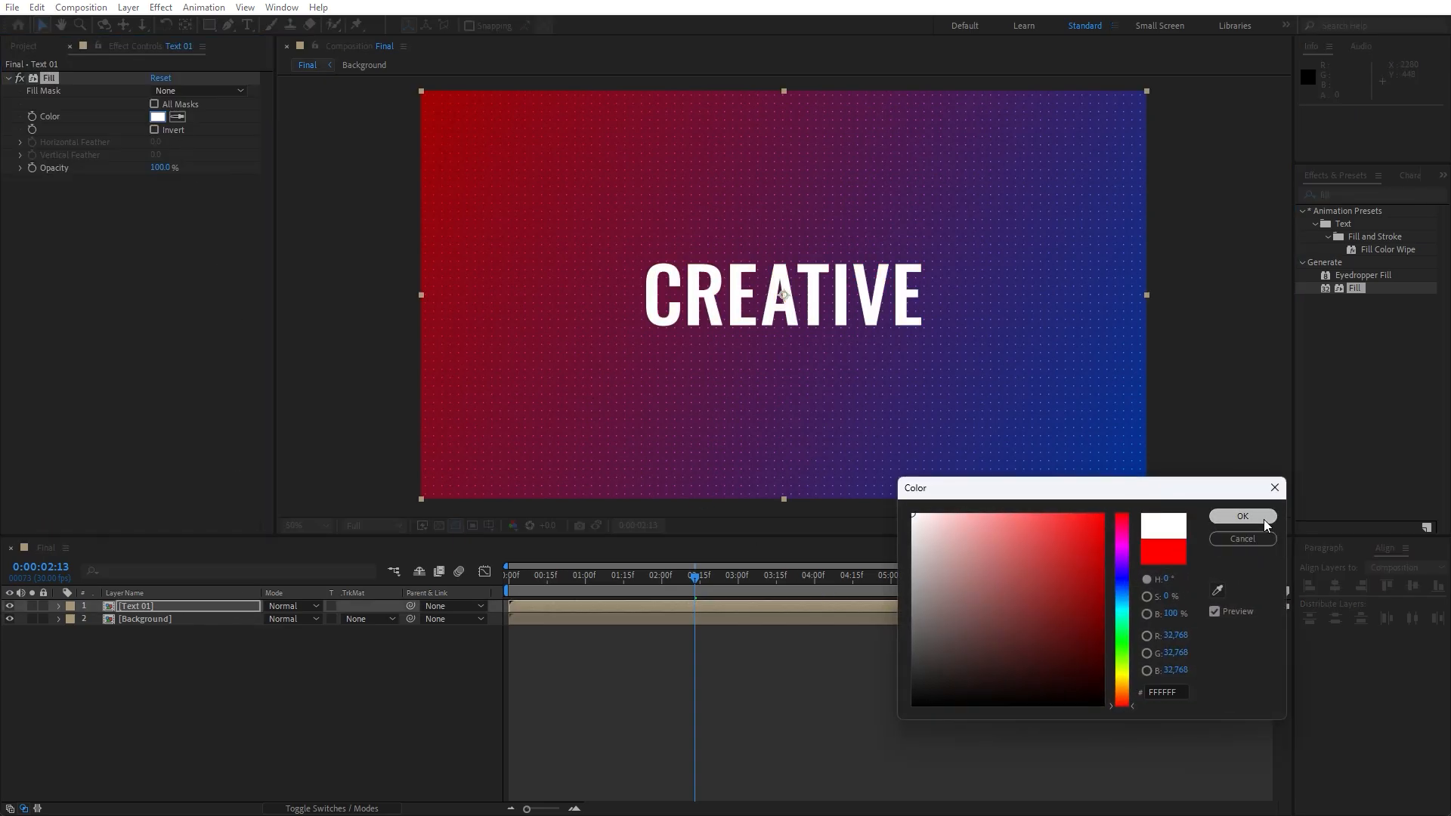
pyautogui.click(1242, 516)
pyautogui.click(98, 657)
# - Duplicate the Text 01 layer and shift the lower copy five frames to start at 0:00:00:05
pyautogui.click(145, 609)
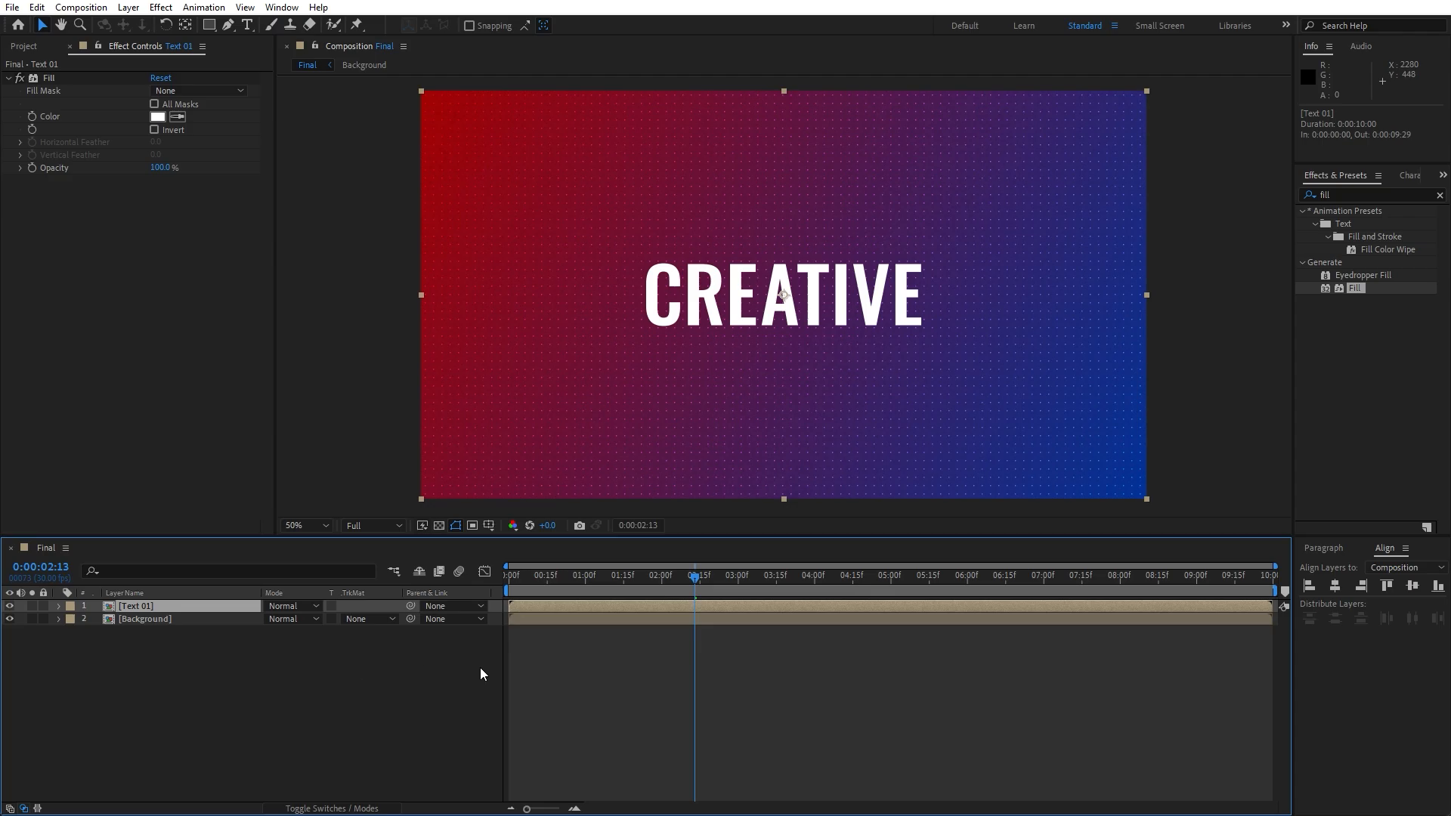
pyautogui.hotkey('ctrl', 'd')
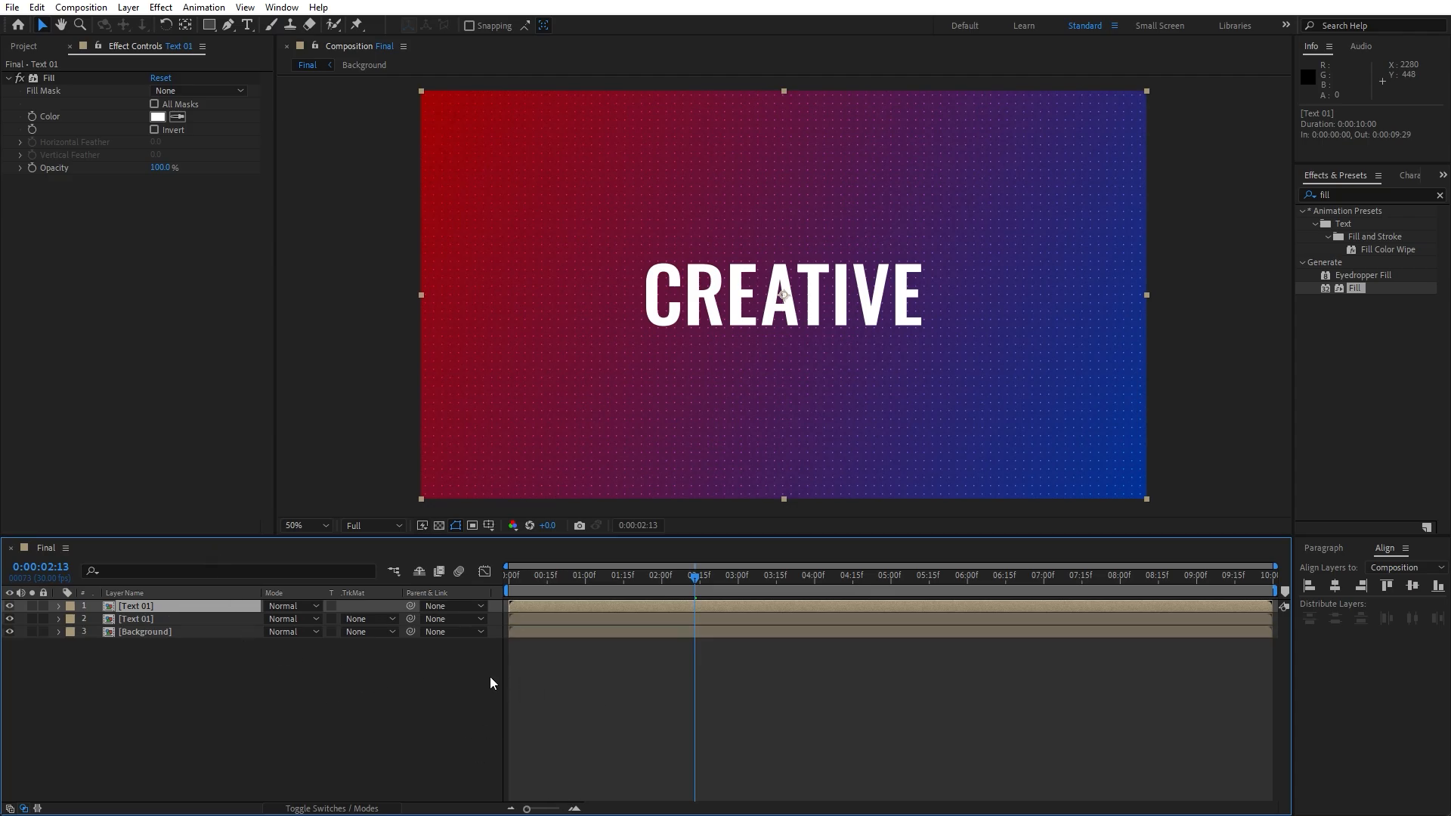
pyautogui.click(143, 618)
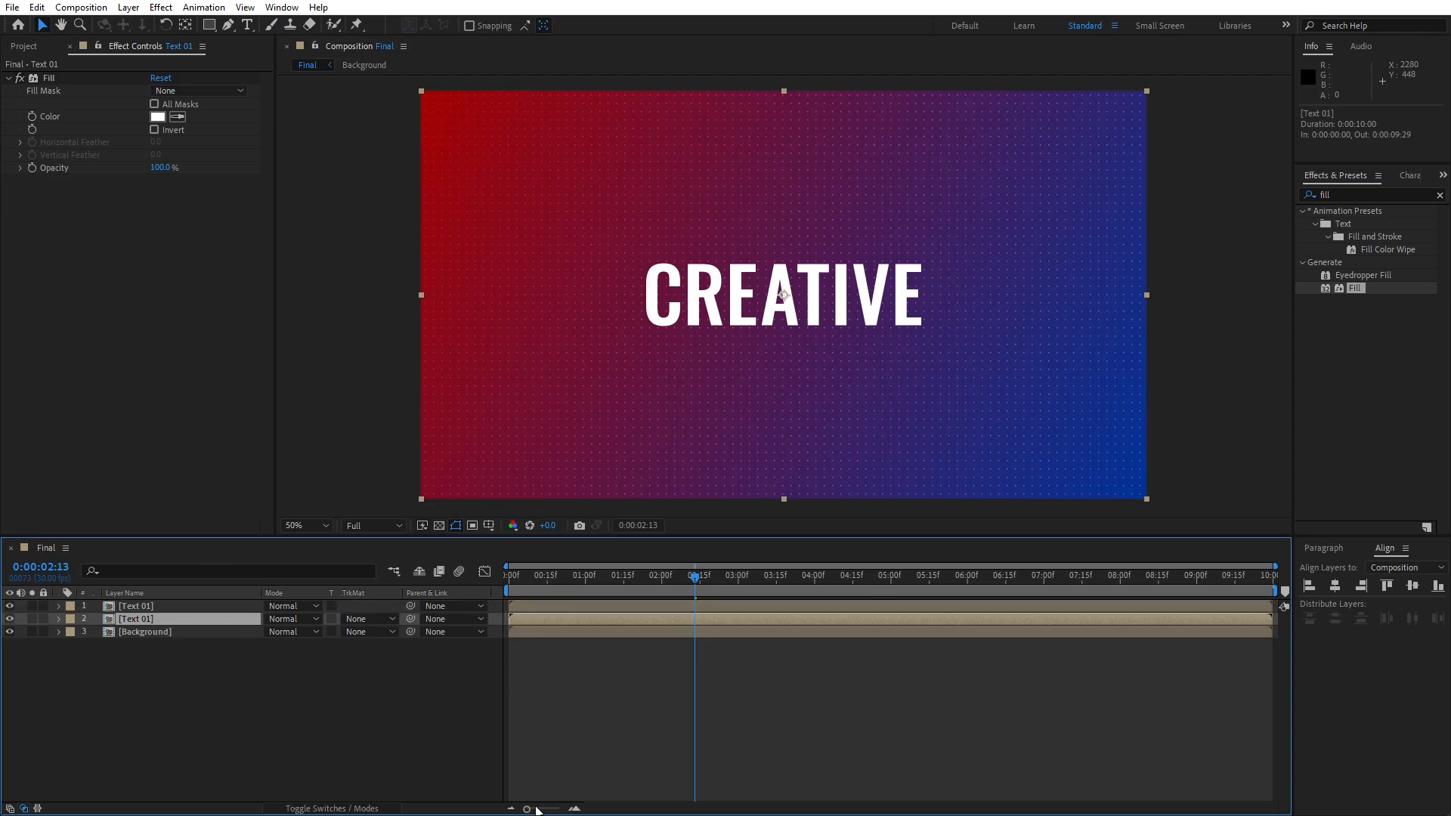
pyautogui.moveTo(528, 809); pyautogui.dragTo(548, 809)
pyautogui.moveTo(658, 812); pyautogui.dragTo(628, 812)
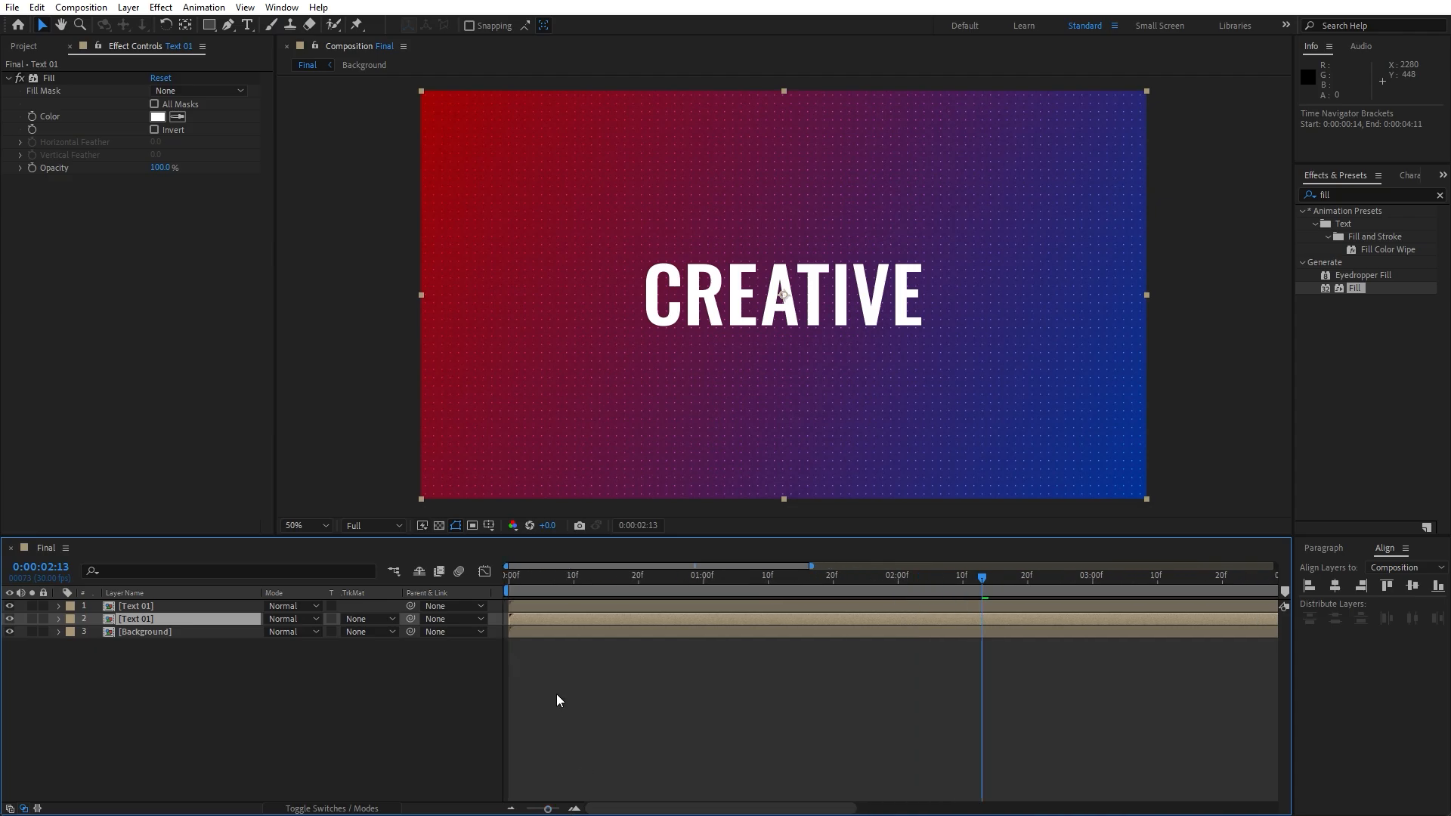
pyautogui.moveTo(527, 622); pyautogui.dragTo(560, 621)
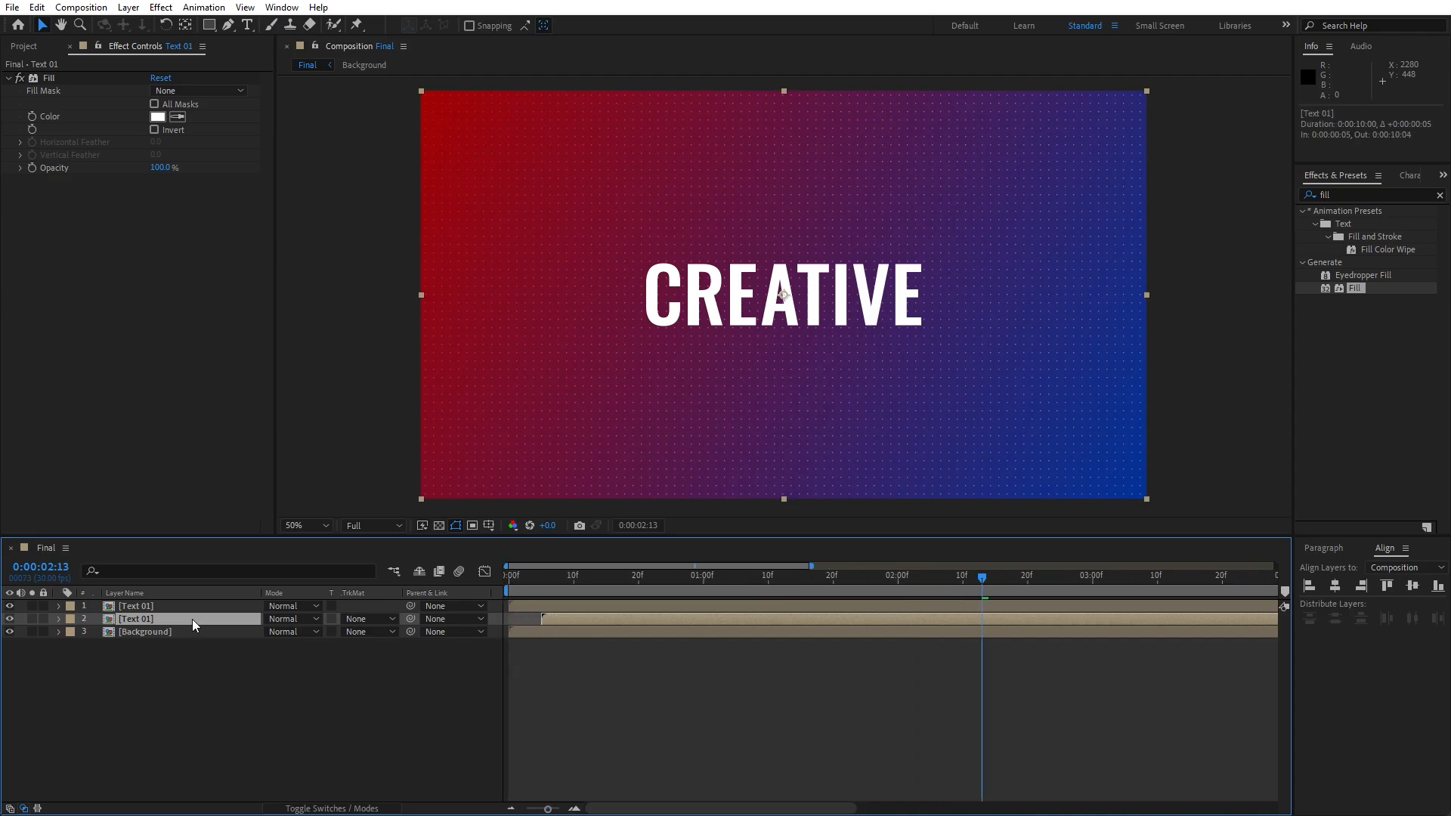
# - Set the Fill color of the second Text 01 layer to red (DA0000)
pyautogui.click(157, 116)
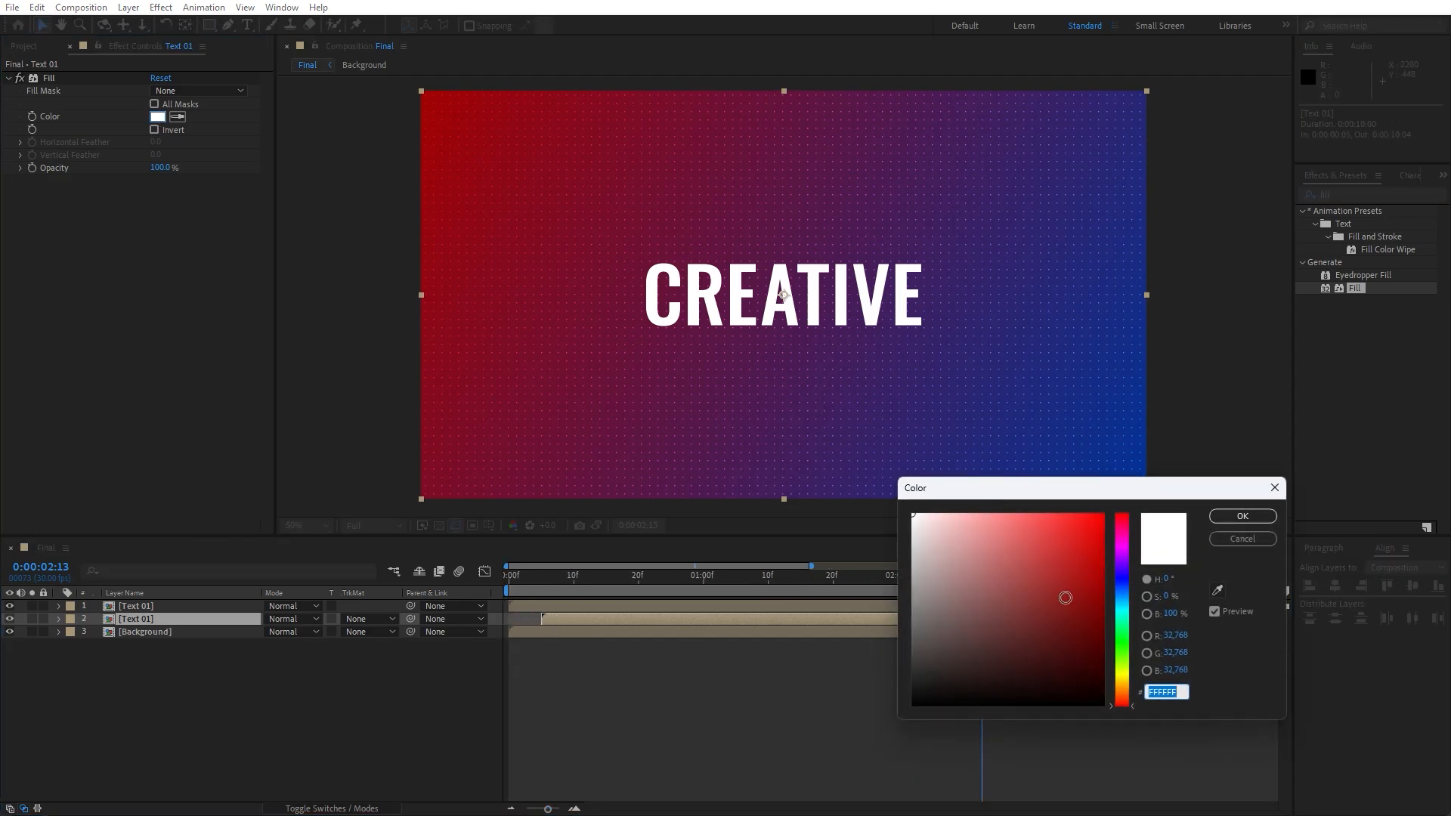
pyautogui.click(1103, 541)
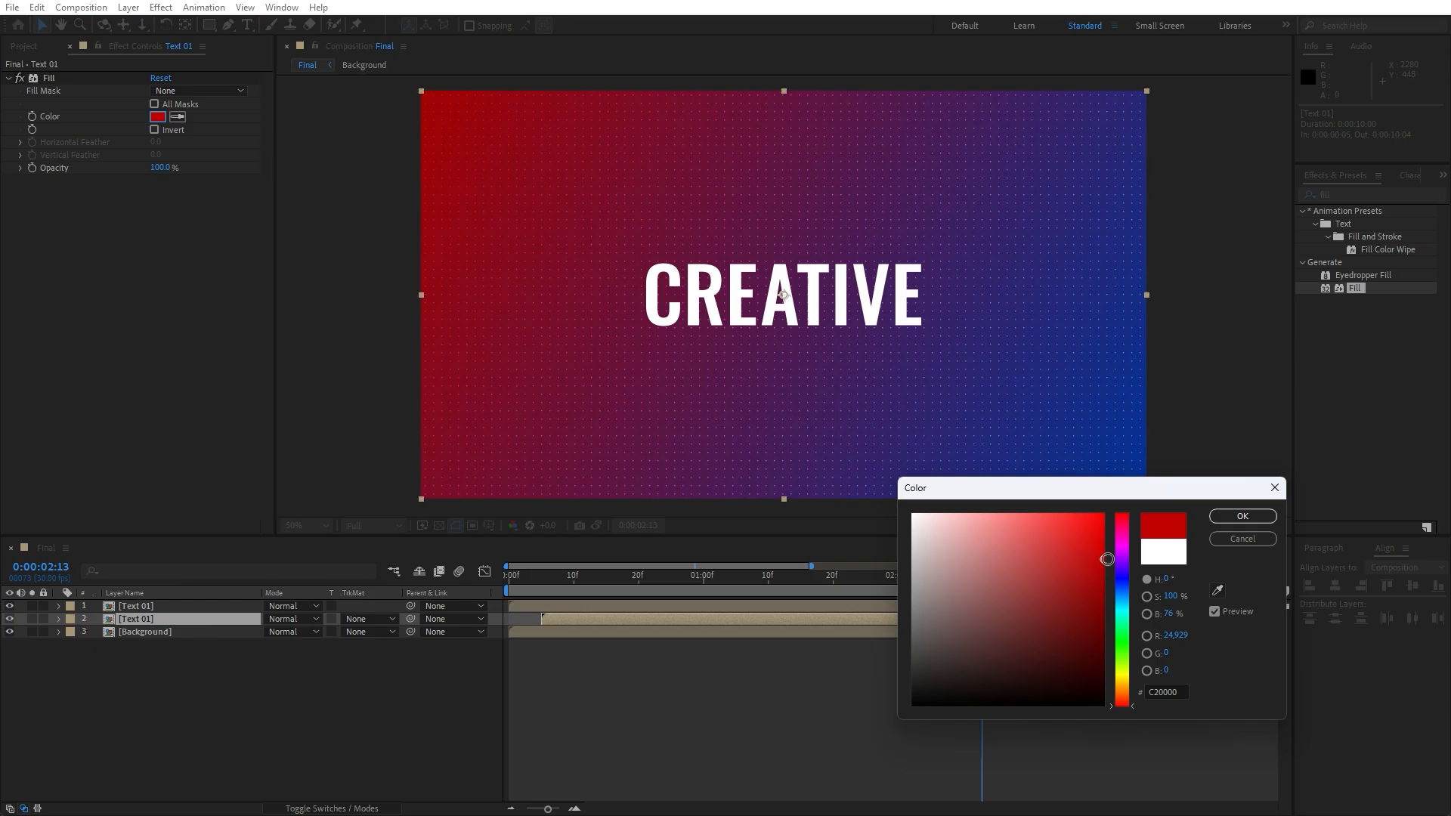
pyautogui.click(1242, 517)
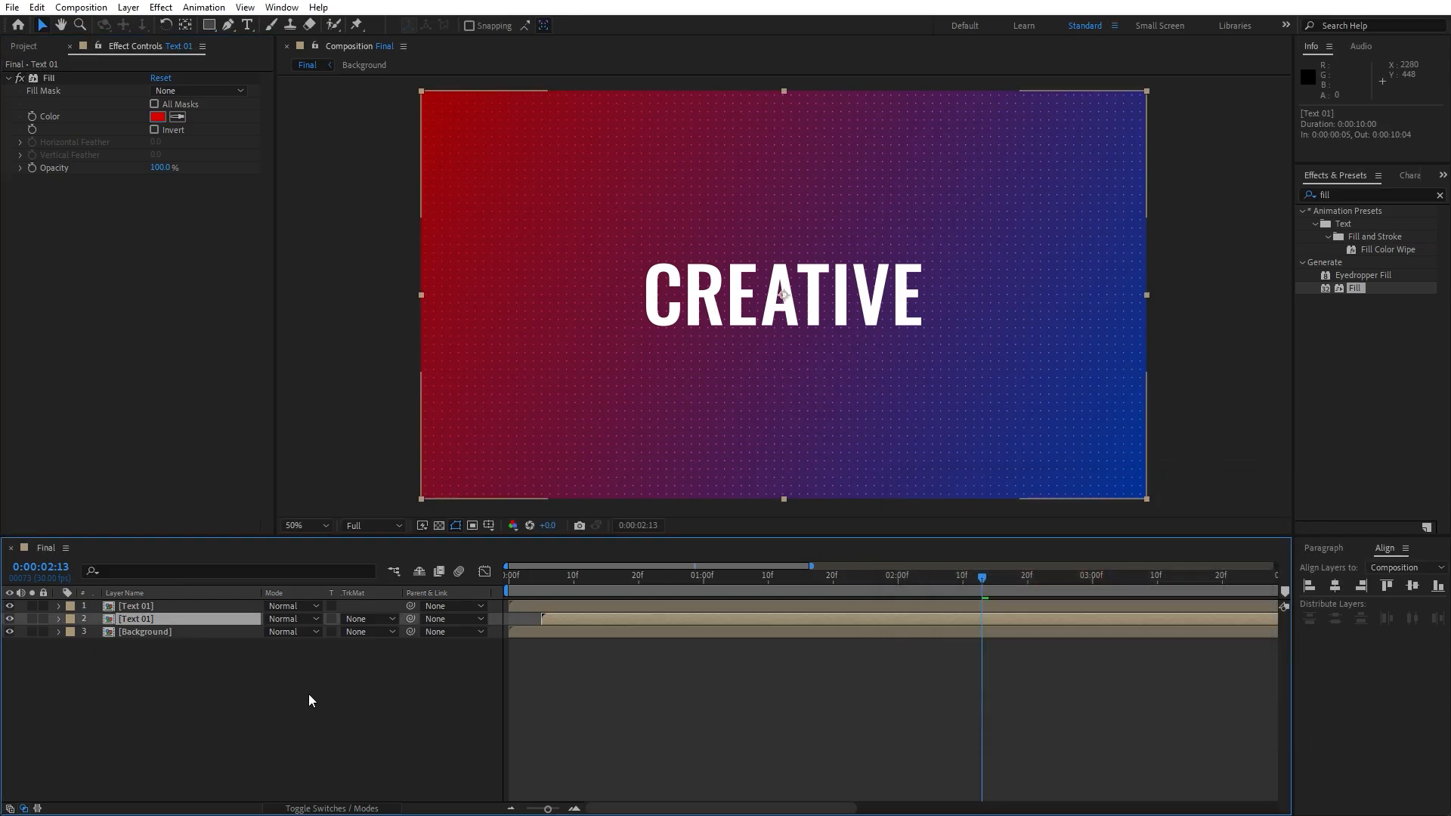
# - Duplicate the red Text 01 layer and shift the lower copy five frames to start at 0:00:00:10
pyautogui.hotkey('ctrl', 'd')
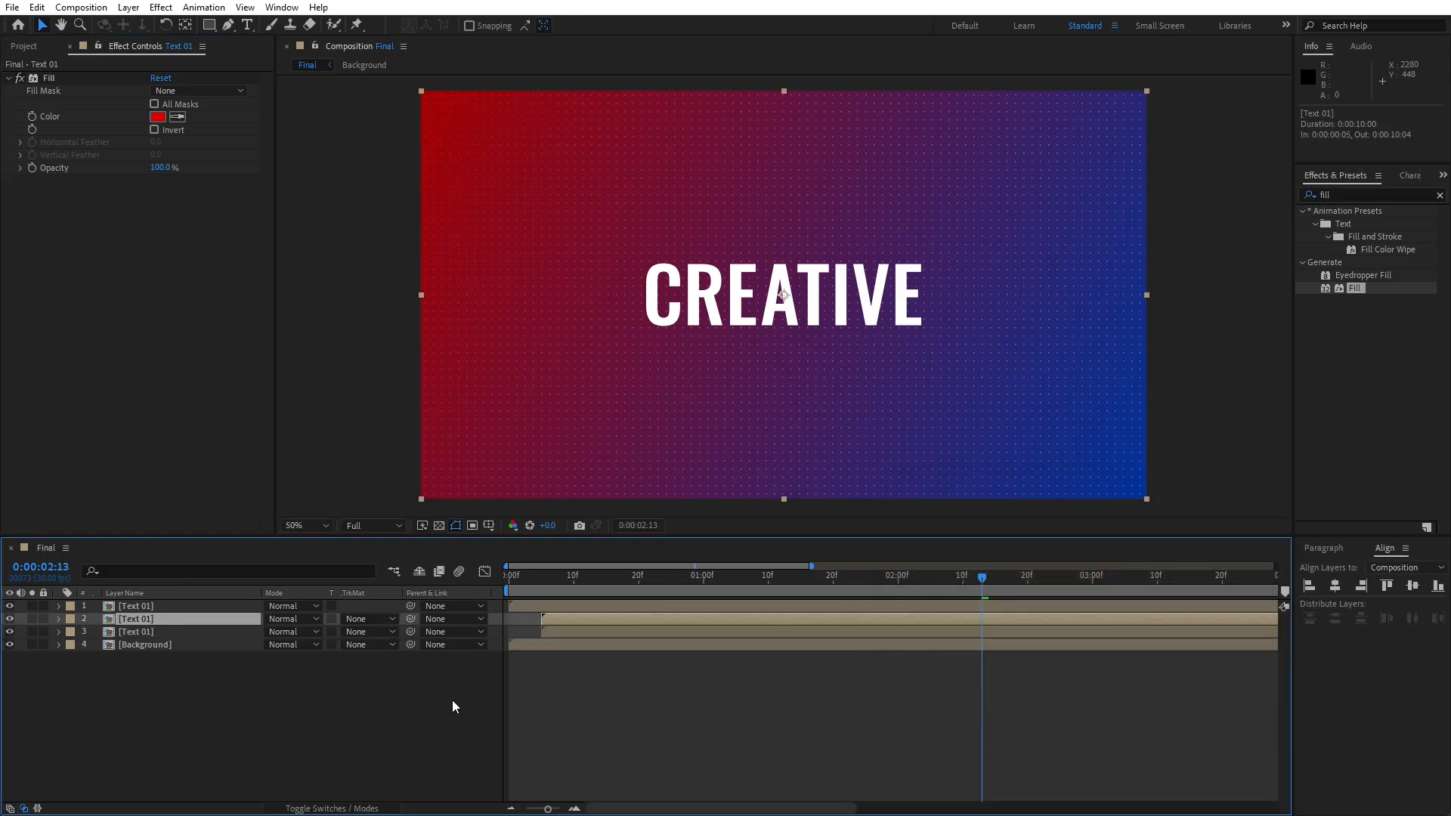
pyautogui.click(560, 633)
pyautogui.moveTo(582, 637); pyautogui.dragTo(614, 632)
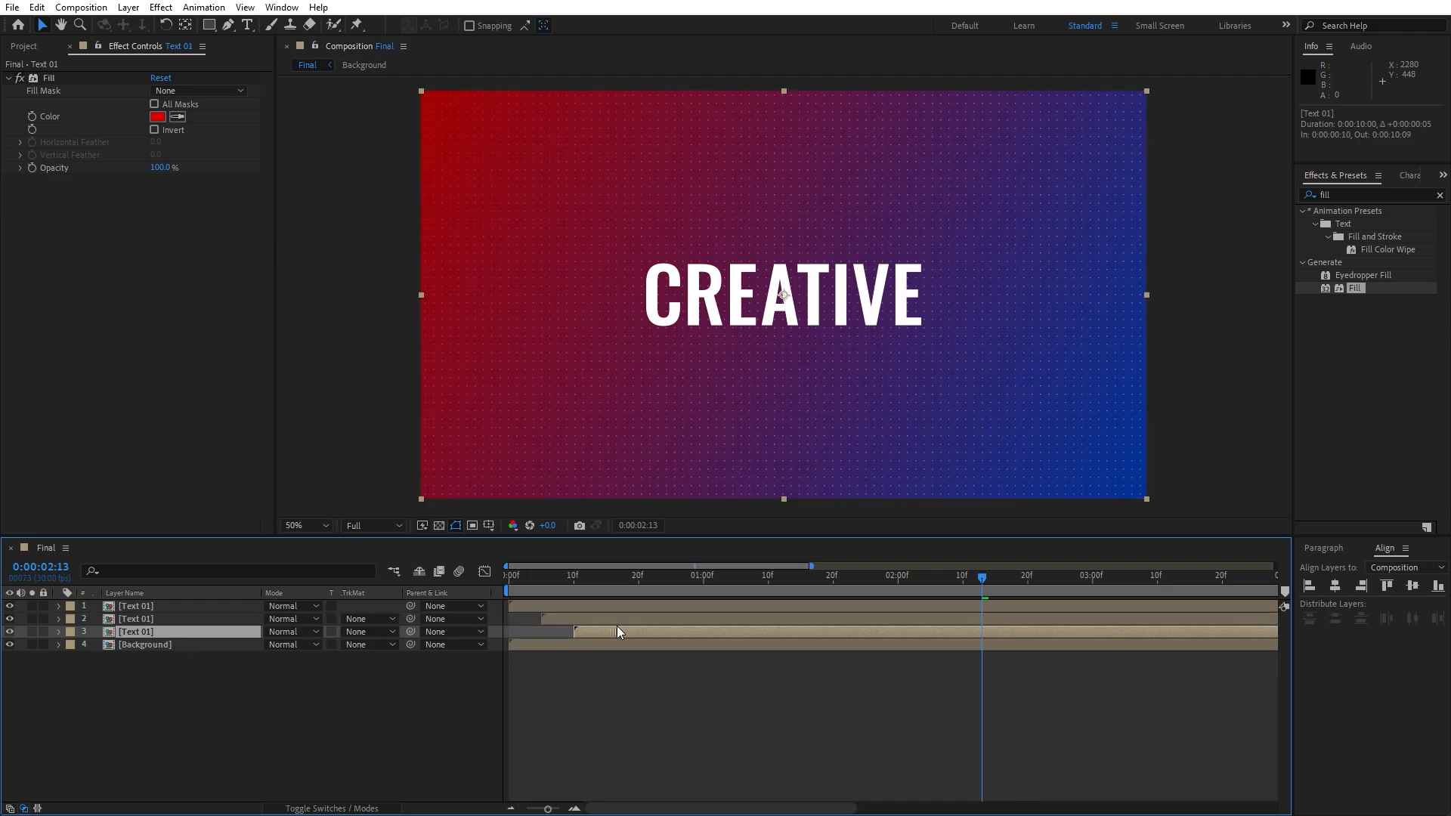
# - Set the Fill color of the third Text 01 layer to a dark blue
pyautogui.click(157, 116)
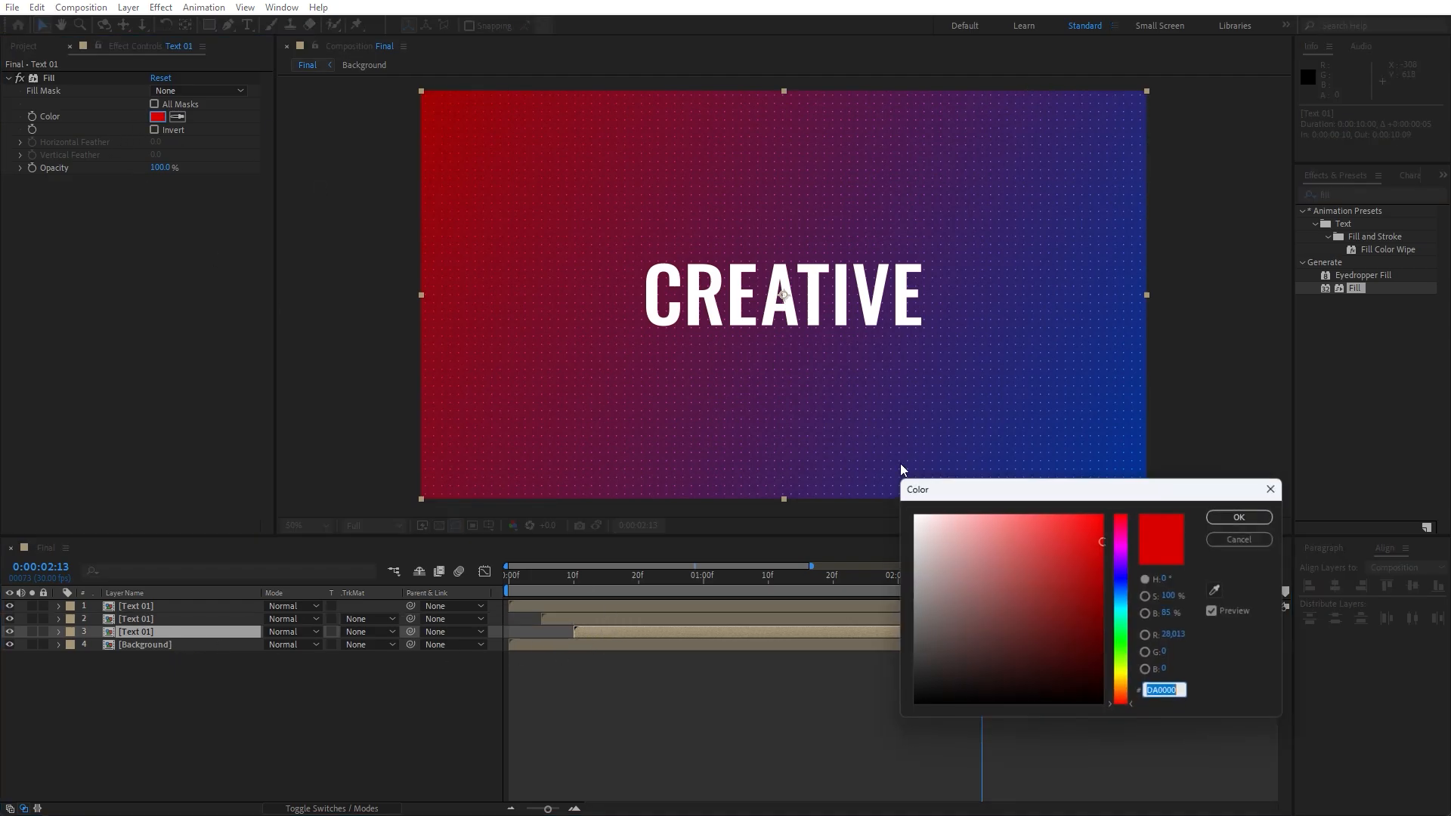
pyautogui.click(1124, 588)
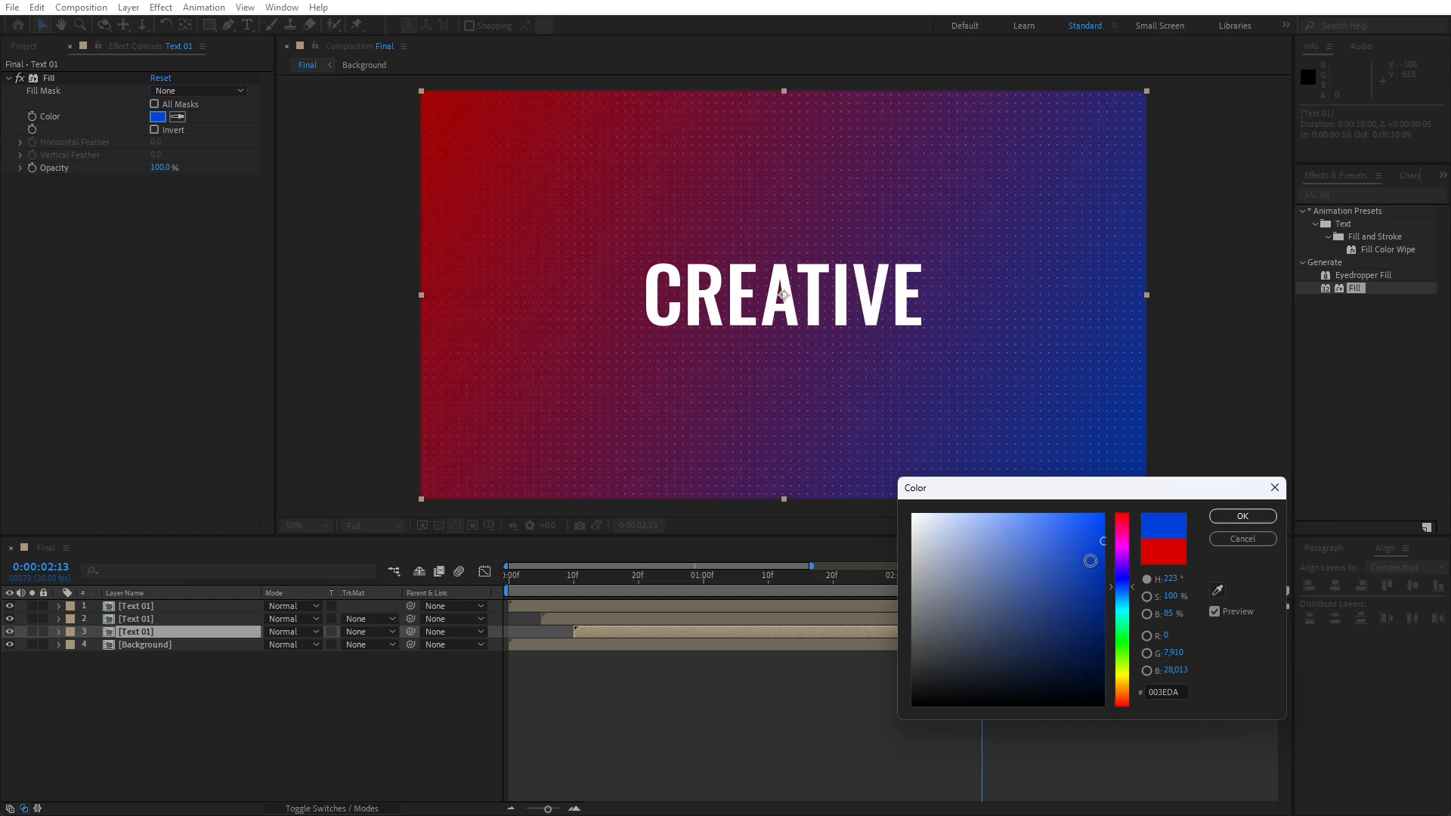
pyautogui.moveTo(1090, 561); pyautogui.dragTo(1105, 572)
pyautogui.click(1261, 516)
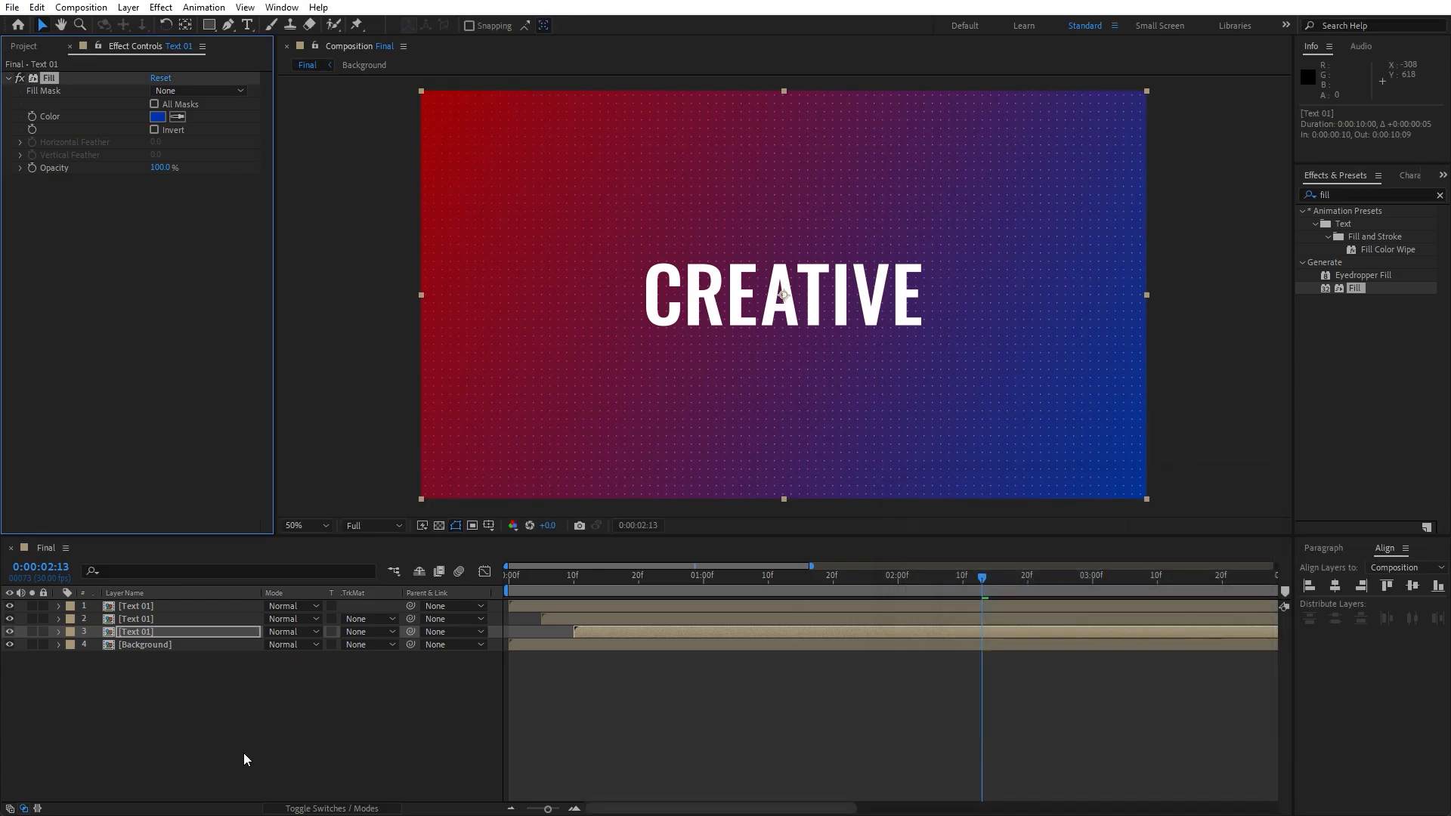
# - Change the label color of the third Text 01 layer to Fuchsia and of the second one to blue
pyautogui.click(244, 760)
pyautogui.click(70, 634)
pyautogui.click(93, 576)
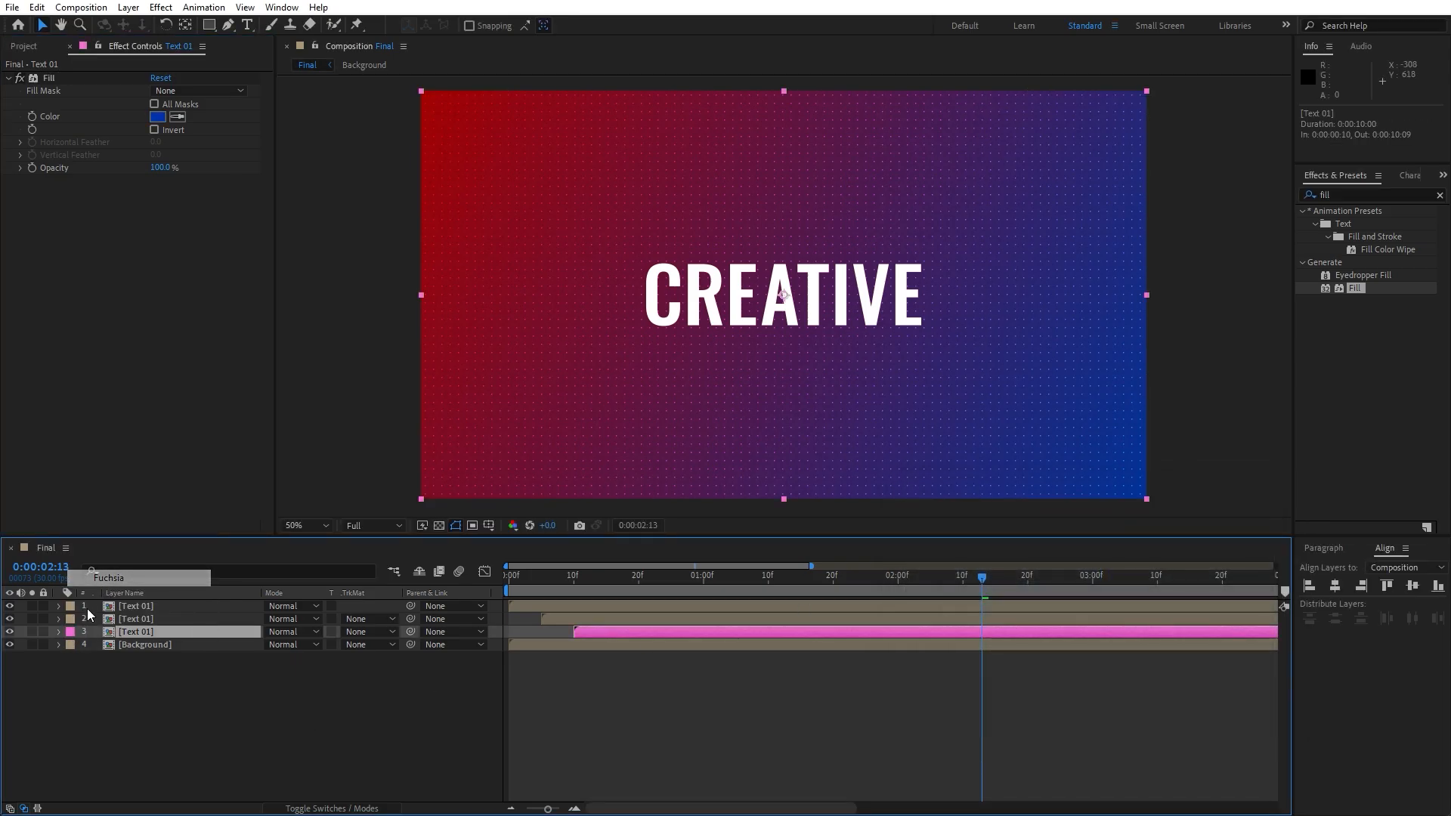
pyautogui.click(70, 620)
pyautogui.click(92, 485)
# - Change the Fill color of the third Text 01 layer to yellow (FFF000) and preview the animation
pyautogui.press('space')
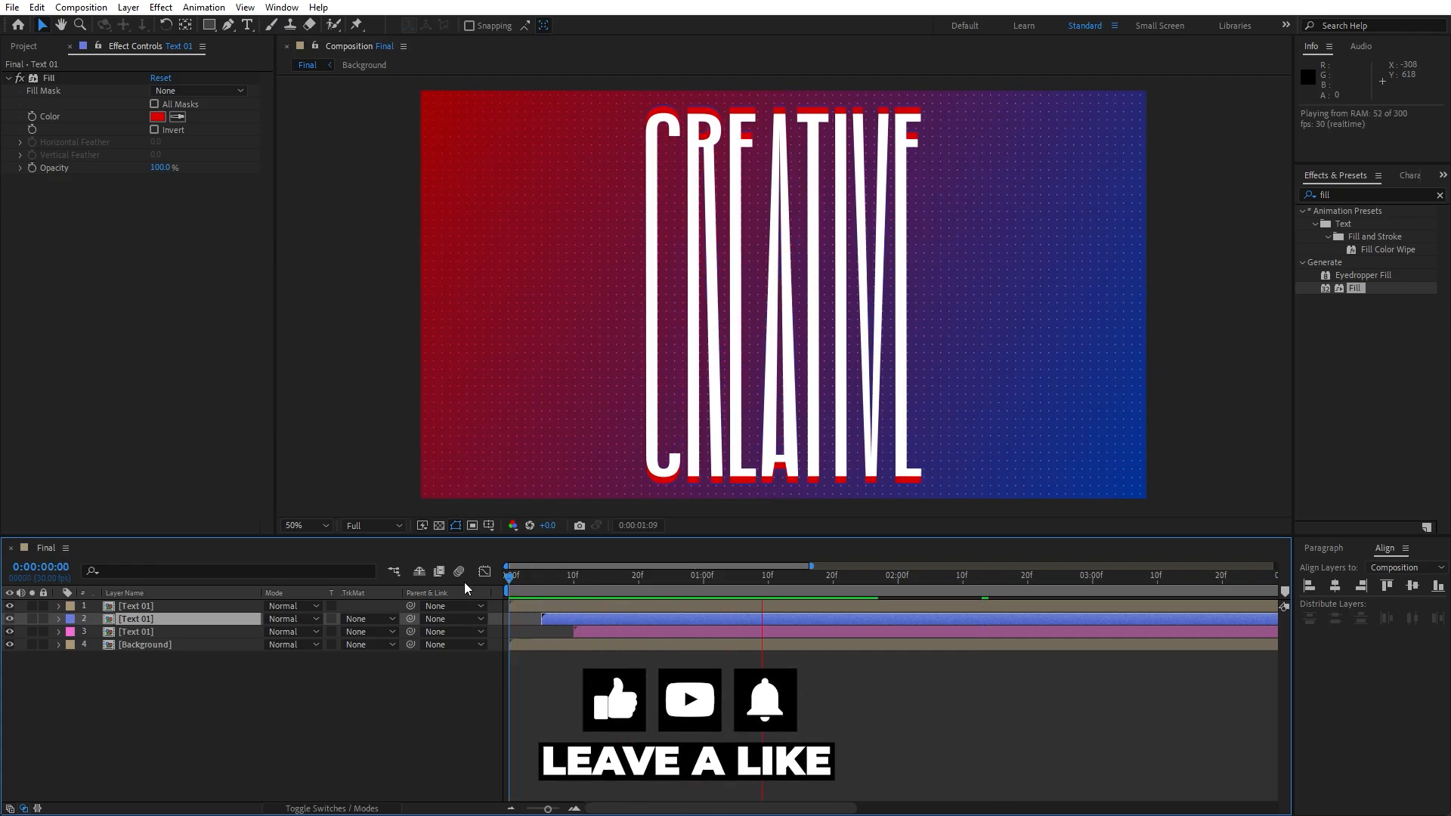
pyautogui.moveTo(881, 575); pyautogui.dragTo(858, 576)
pyautogui.click(191, 631)
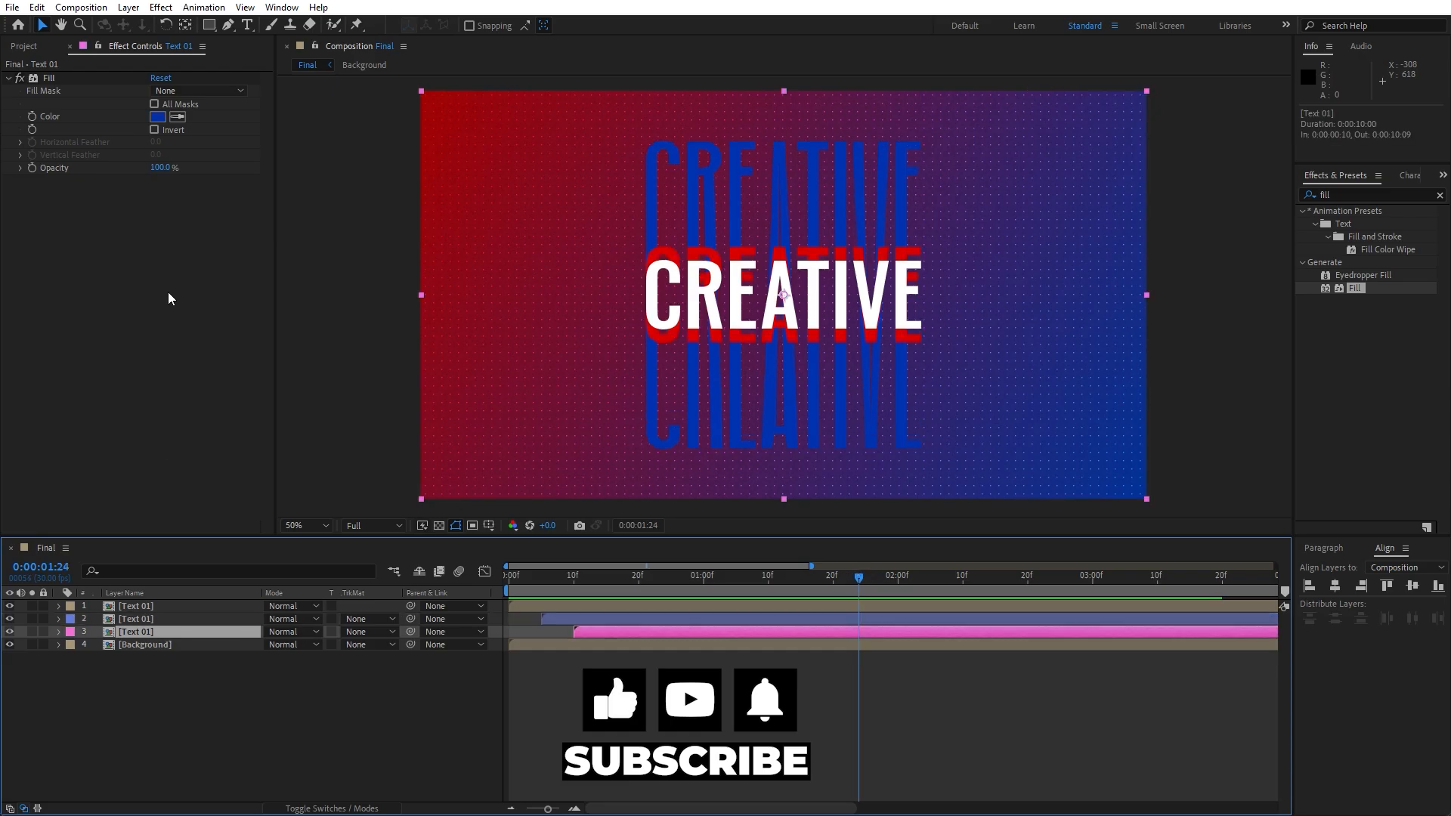
pyautogui.click(158, 116)
pyautogui.write('FFF000')
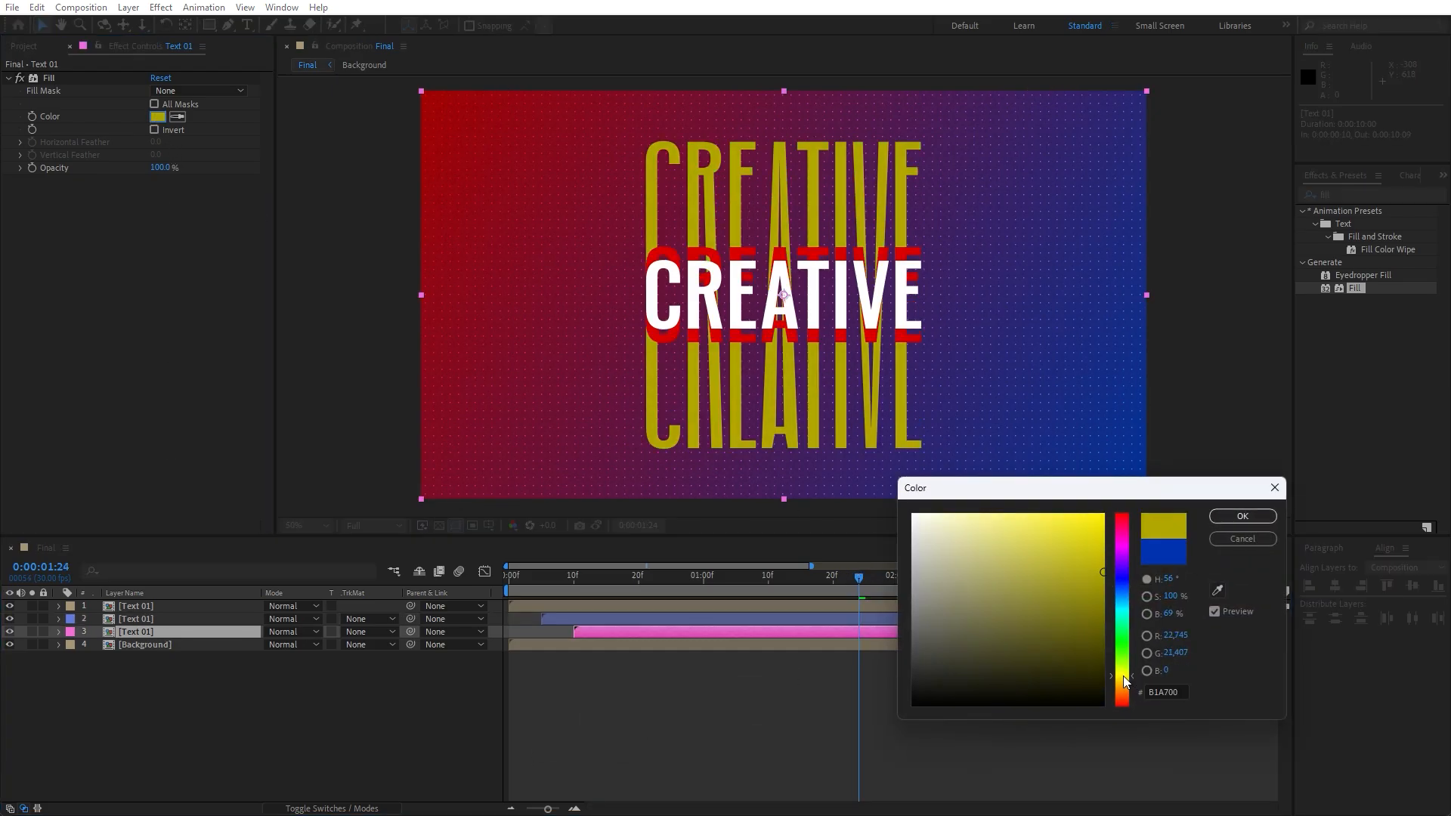
pyautogui.click(1214, 515)
pyautogui.click(330, 699)
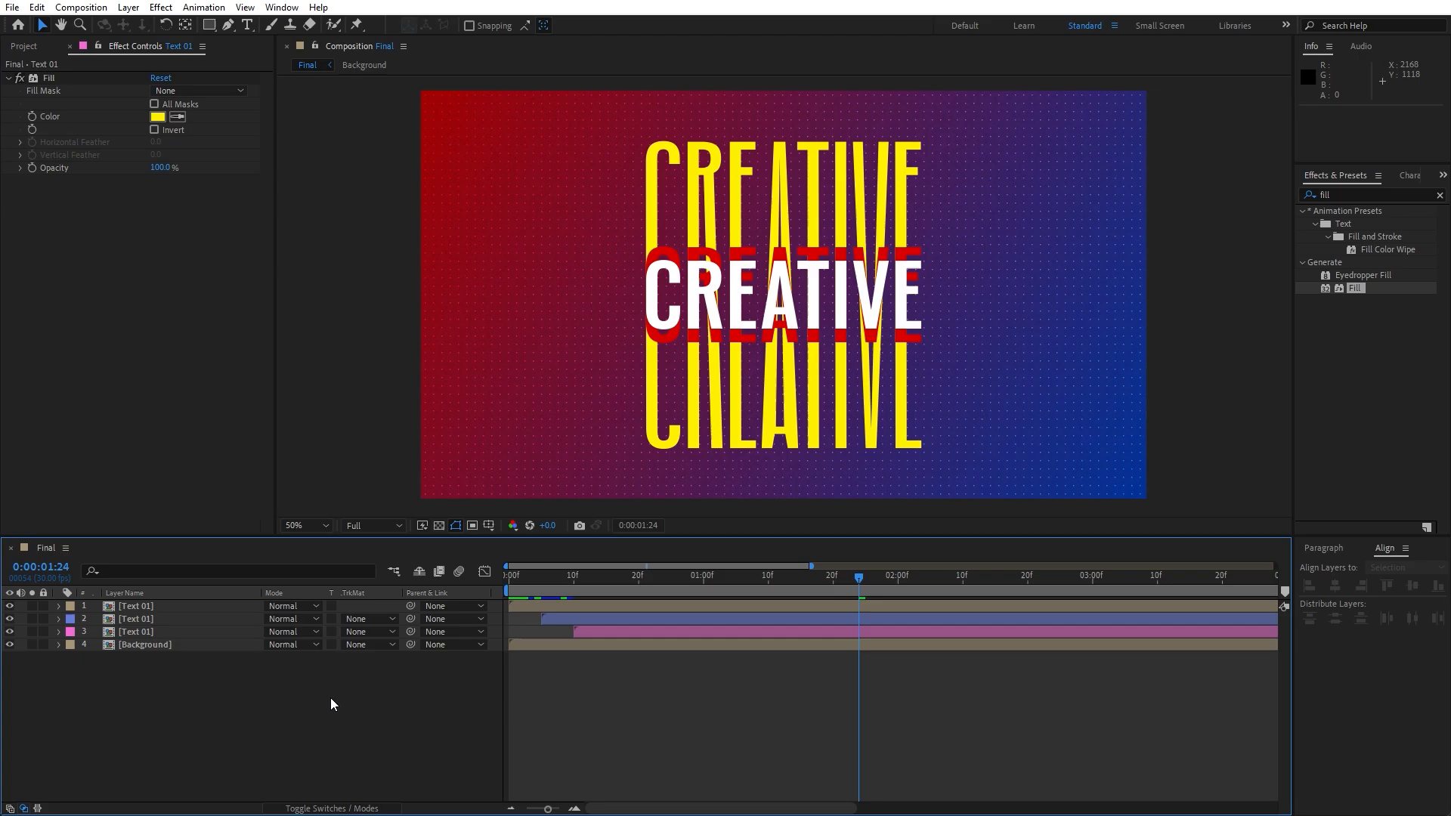
pyautogui.press('space')
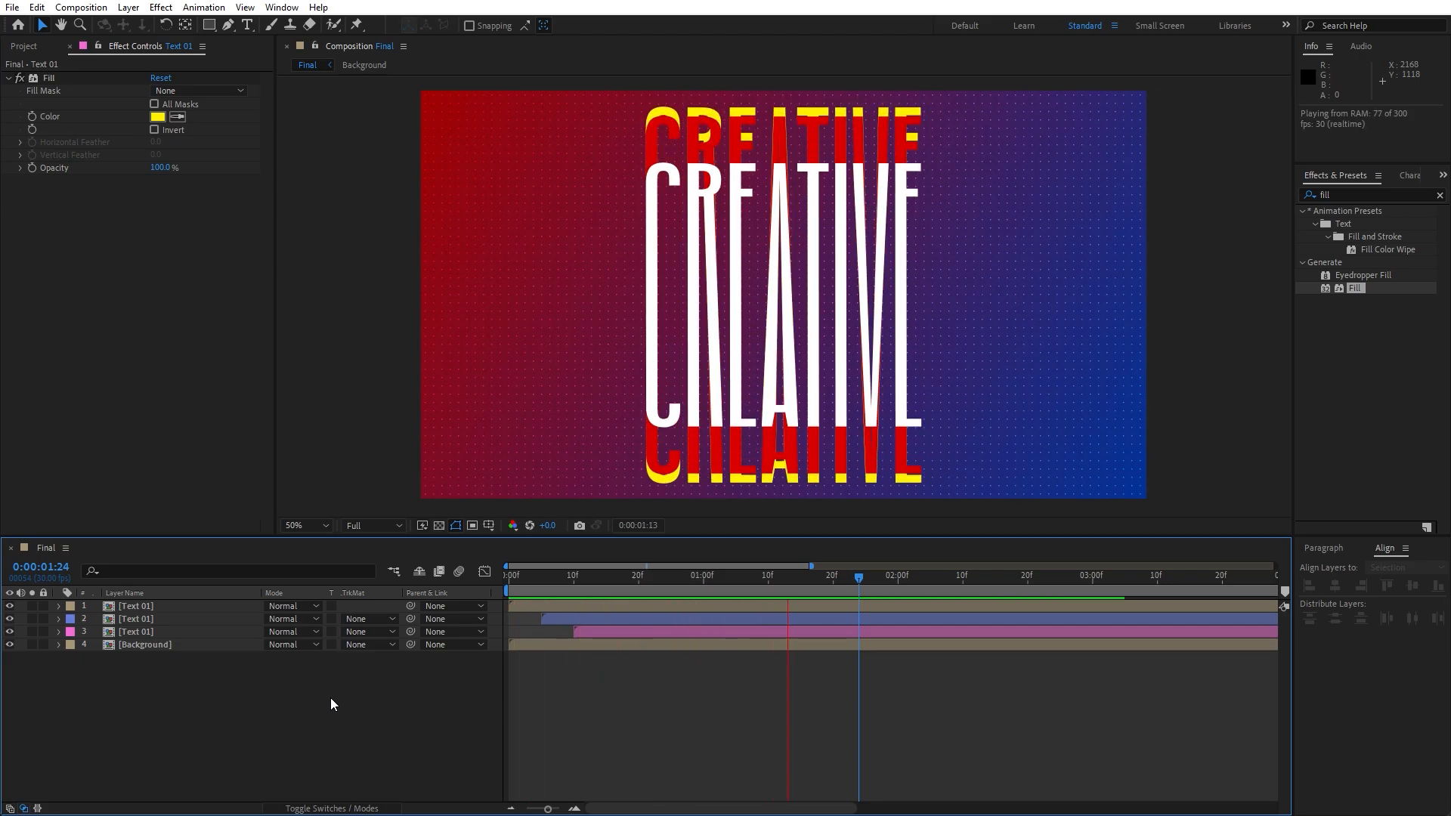
pyautogui.click(645, 581)
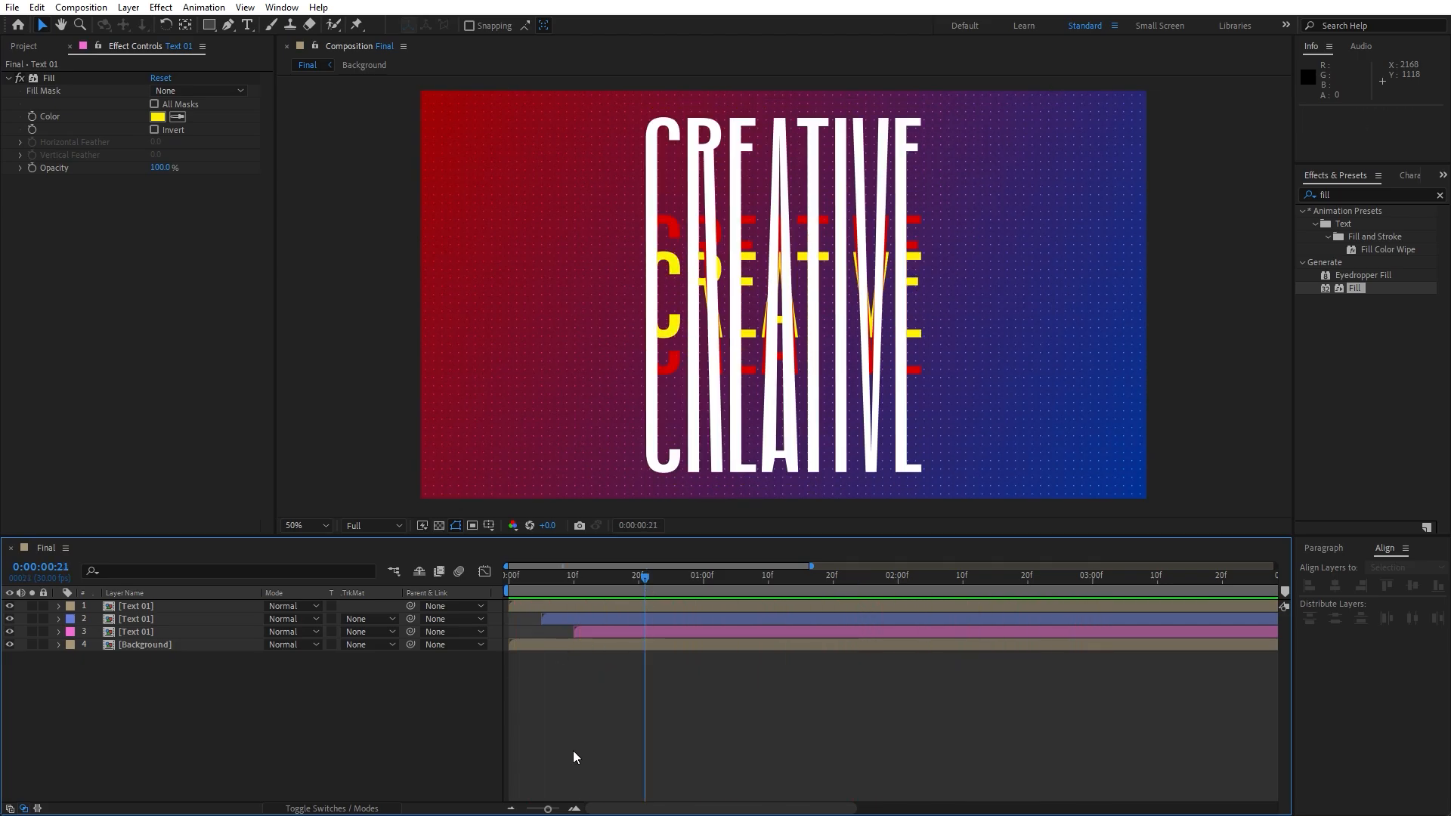
# - Pre-compose the three Text 01 layers as "Text + Elements", moving all attributes into the new composition
pyautogui.moveTo(548, 808); pyautogui.dragTo(536, 809)
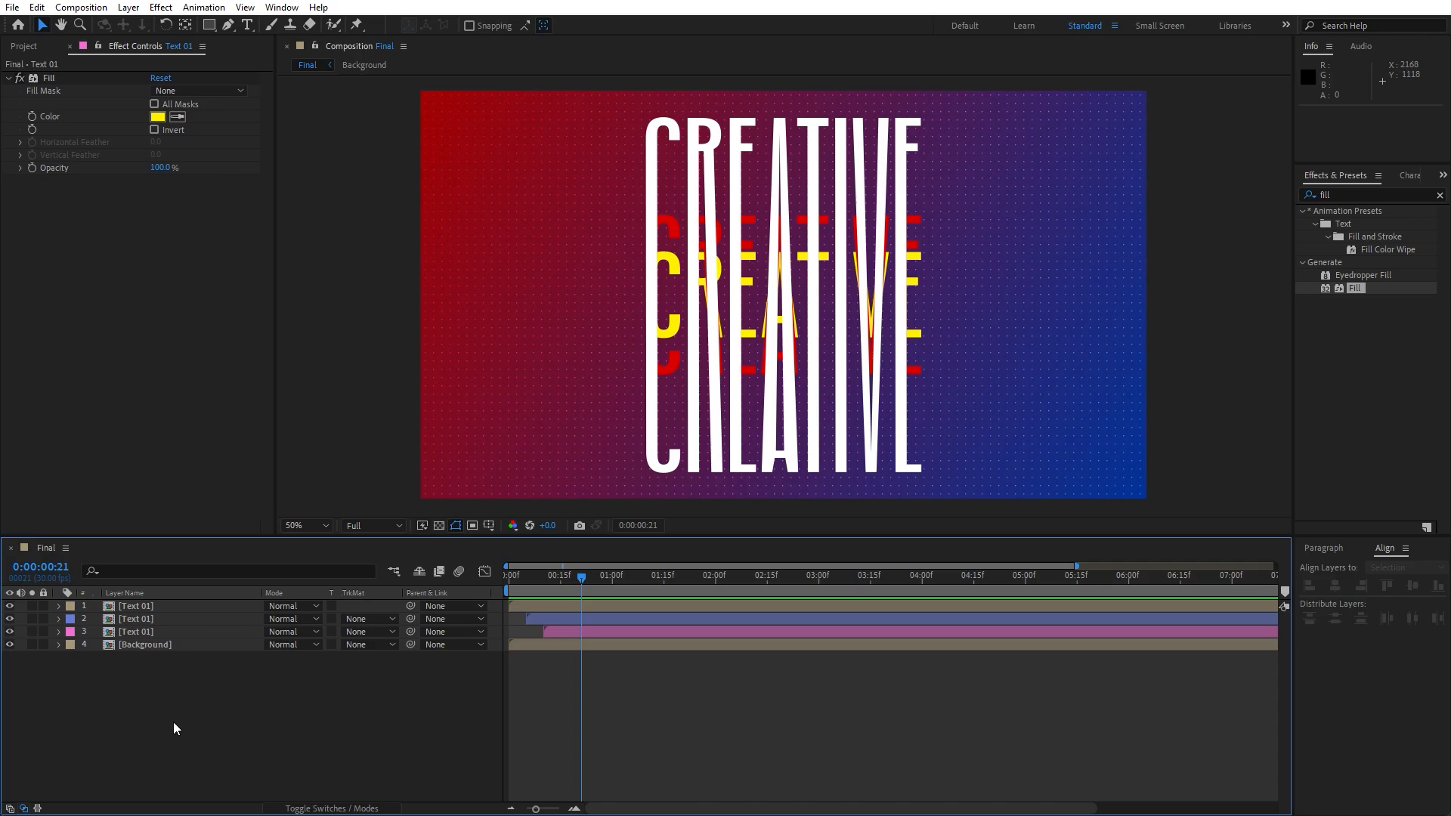
pyautogui.click(146, 632)
pyautogui.keyDown('shift'); pyautogui.click(150, 609); pyautogui.keyUp('shift')
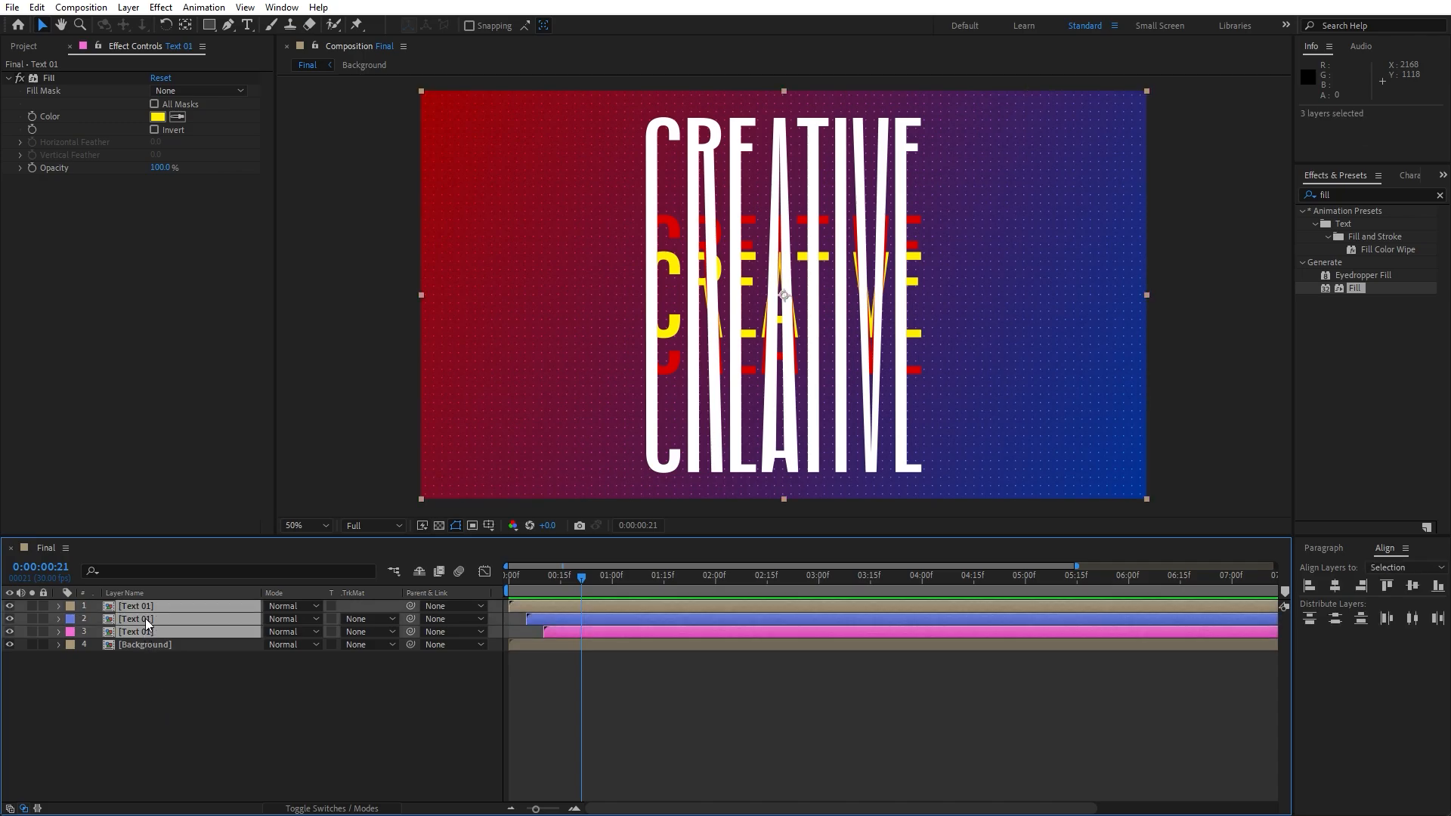
pyautogui.rightClick(145, 624)
pyautogui.click(227, 535)
pyautogui.write('Text + Elements')
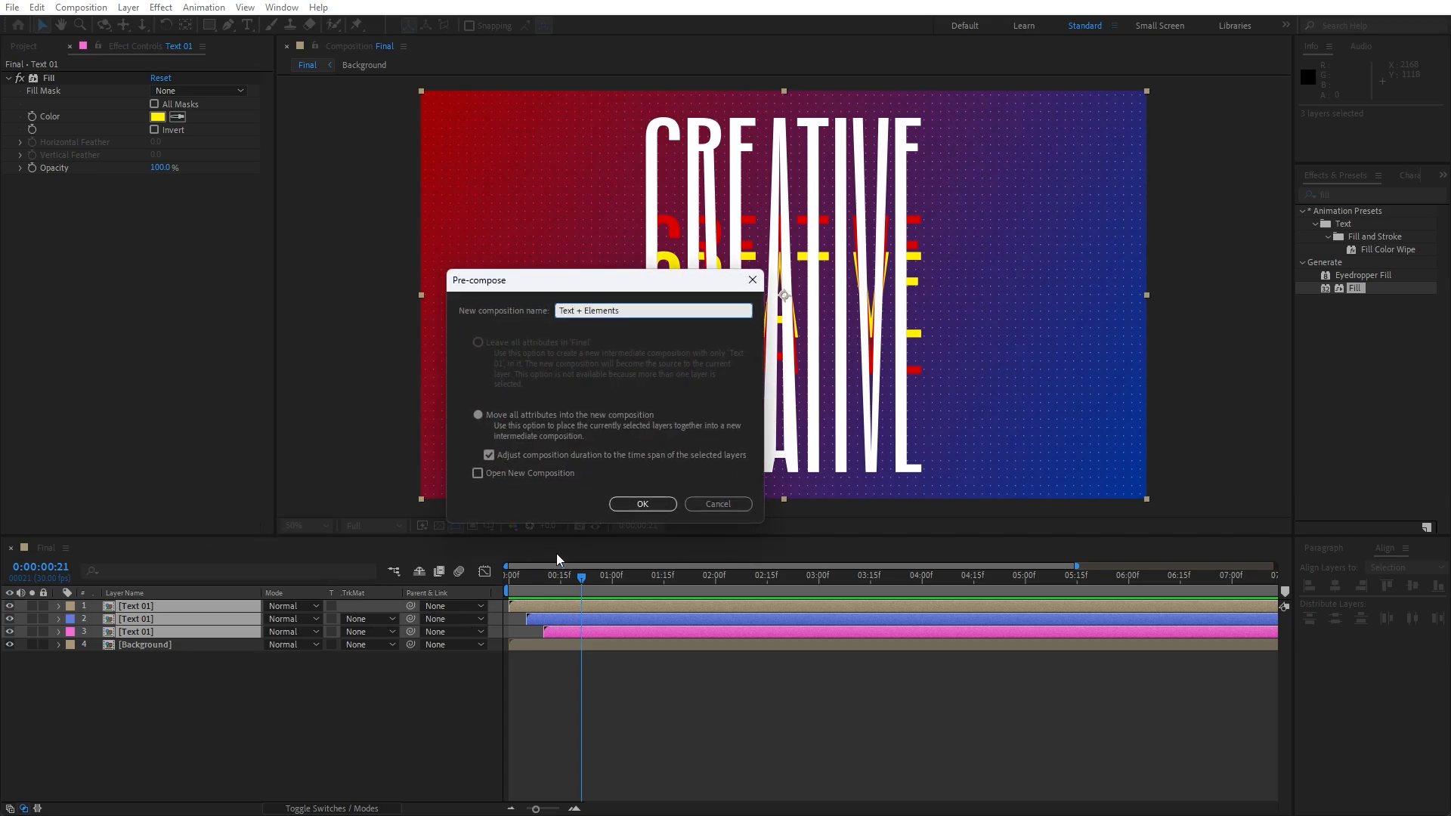
pyautogui.click(643, 504)
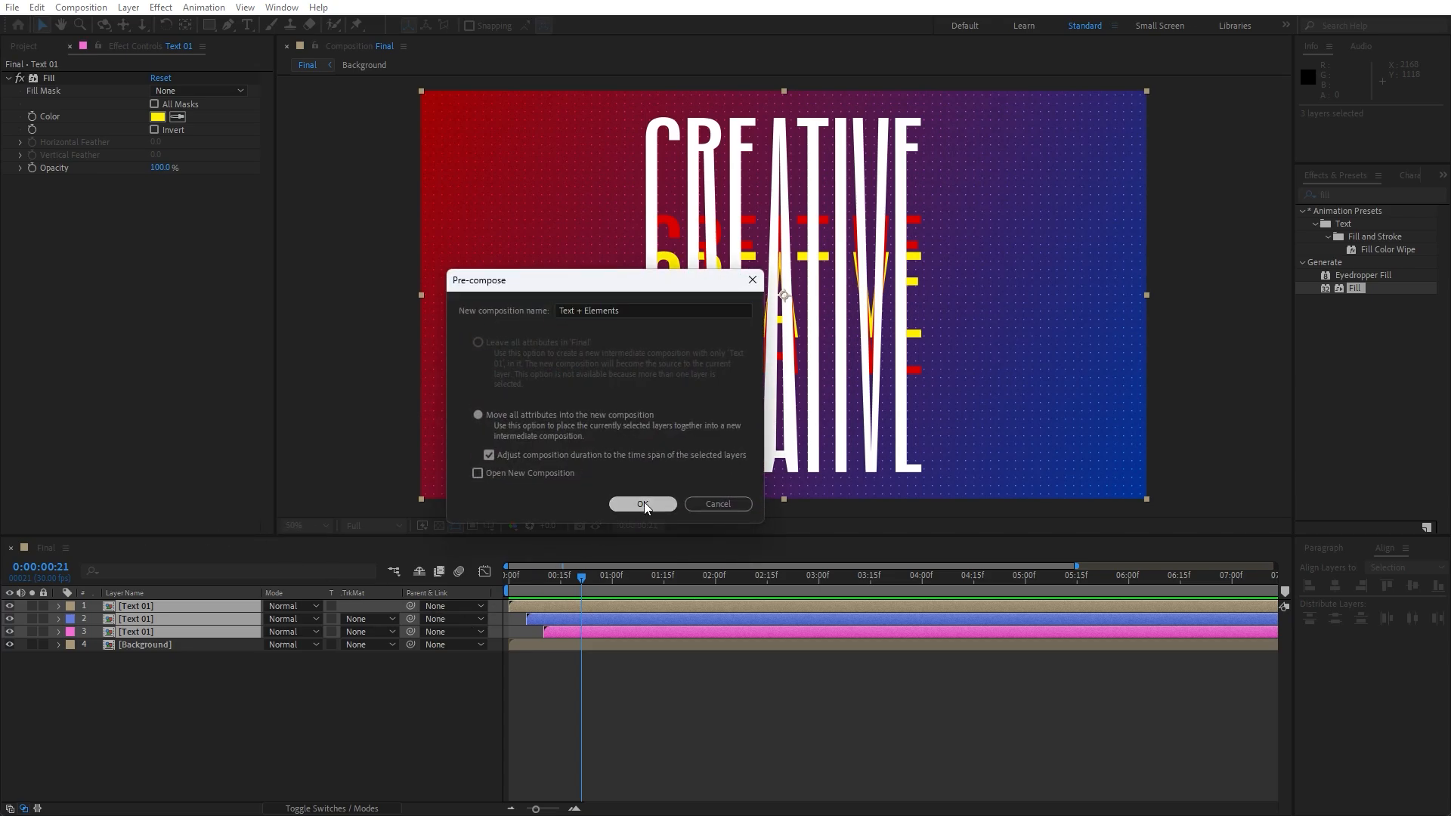
# - Duplicate the Text + Elements layer and rename the lower copy "Shadows"
pyautogui.click(163, 608)
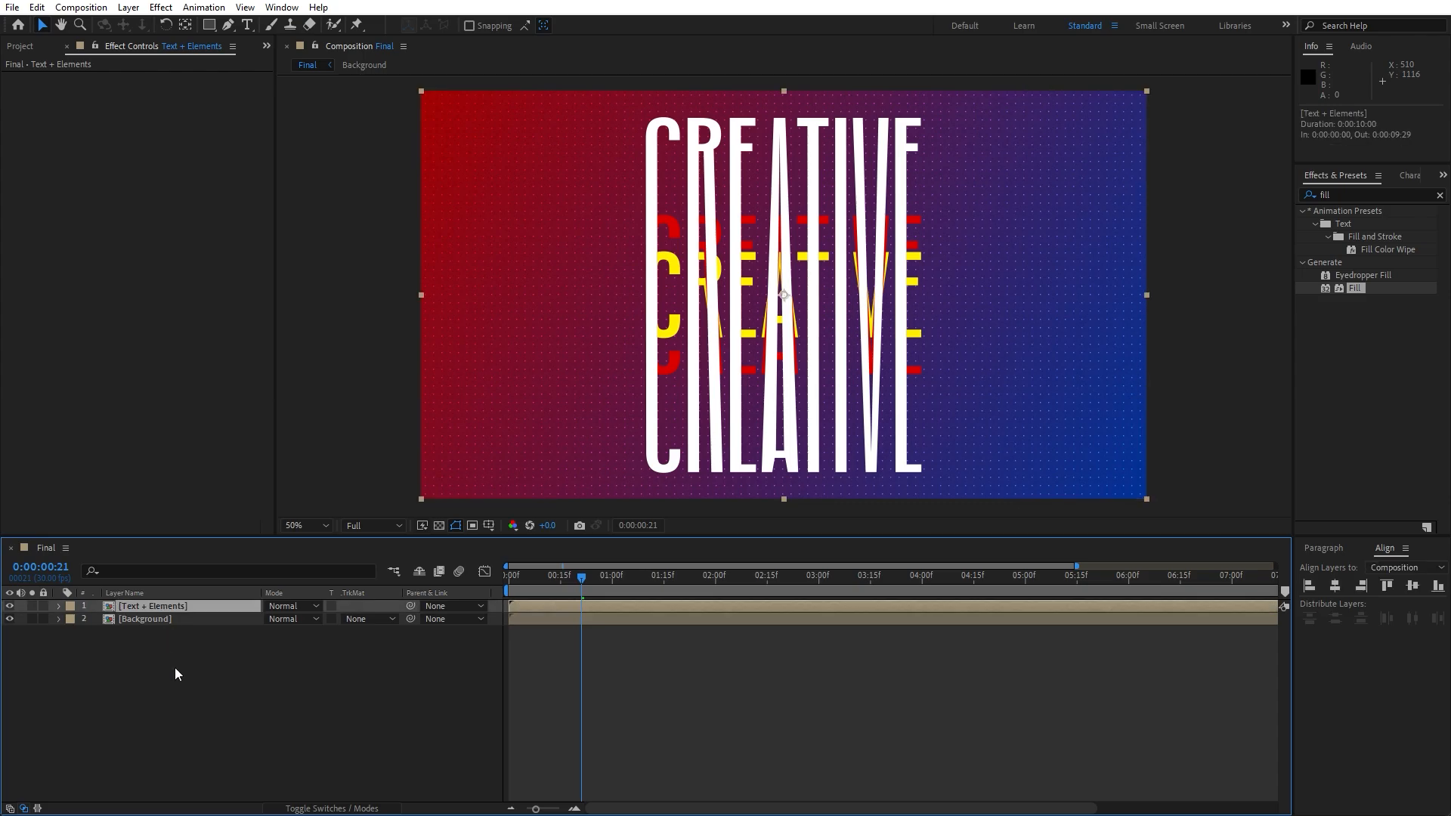
pyautogui.hotkey('ctrl', 'd')
pyautogui.click(161, 621)
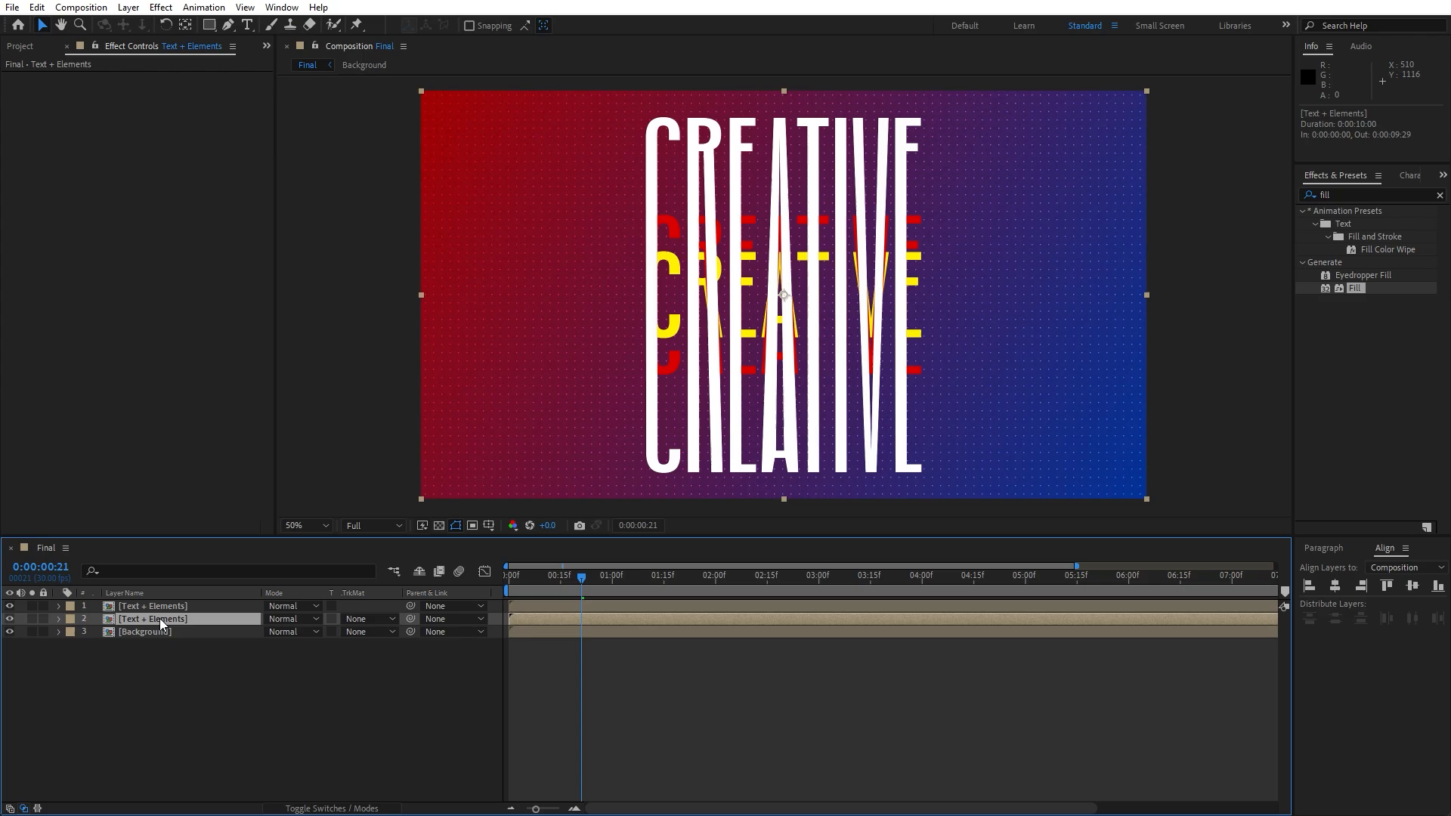
pyautogui.press('Return')
pyautogui.write('Shadoe')
pyautogui.press('BackSpace')
pyautogui.write('ws')
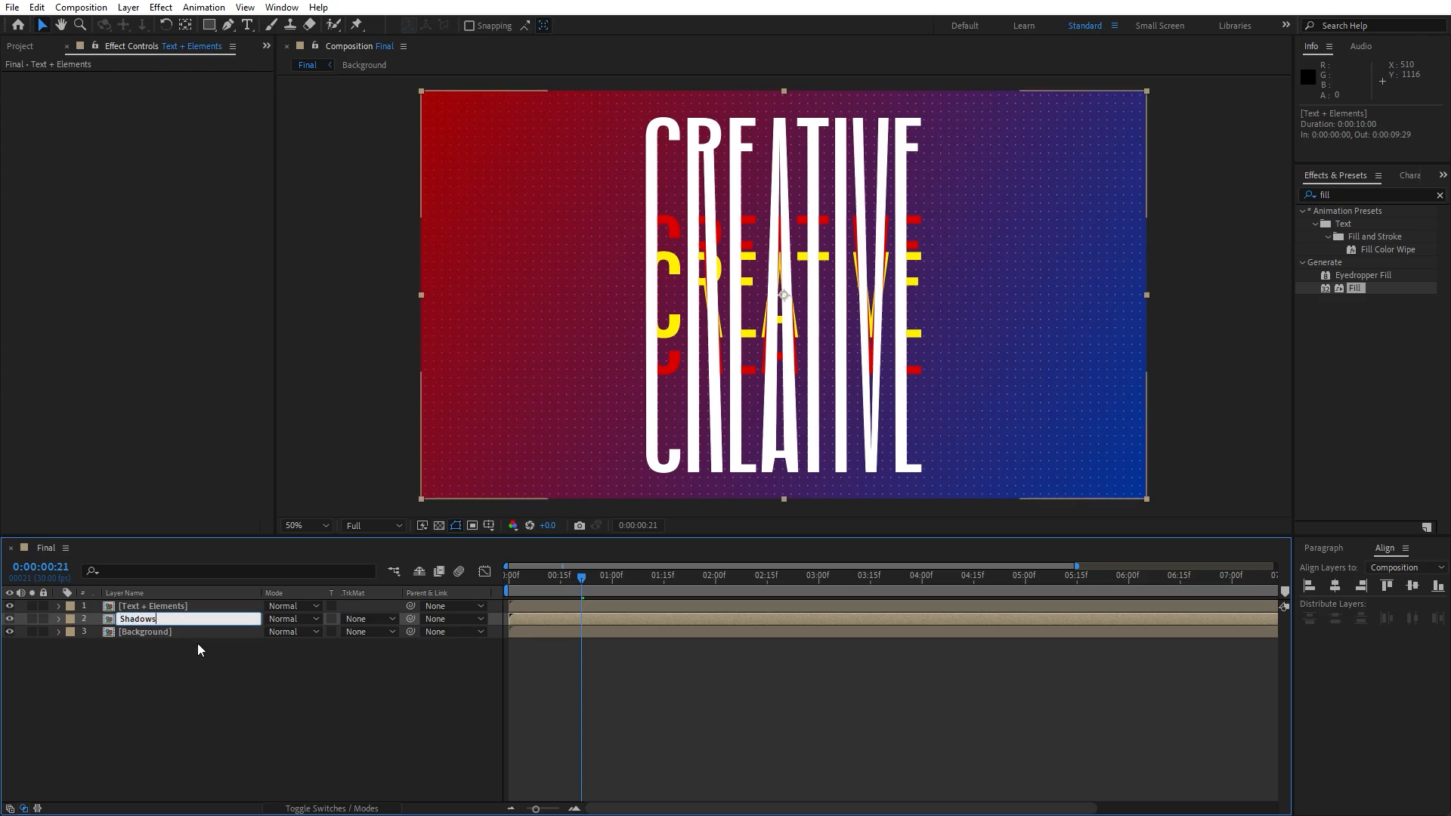
pyautogui.click(181, 646)
# - Find the CC Radial Fast Blur effect and apply it to the Shadows layer
pyautogui.click(146, 622)
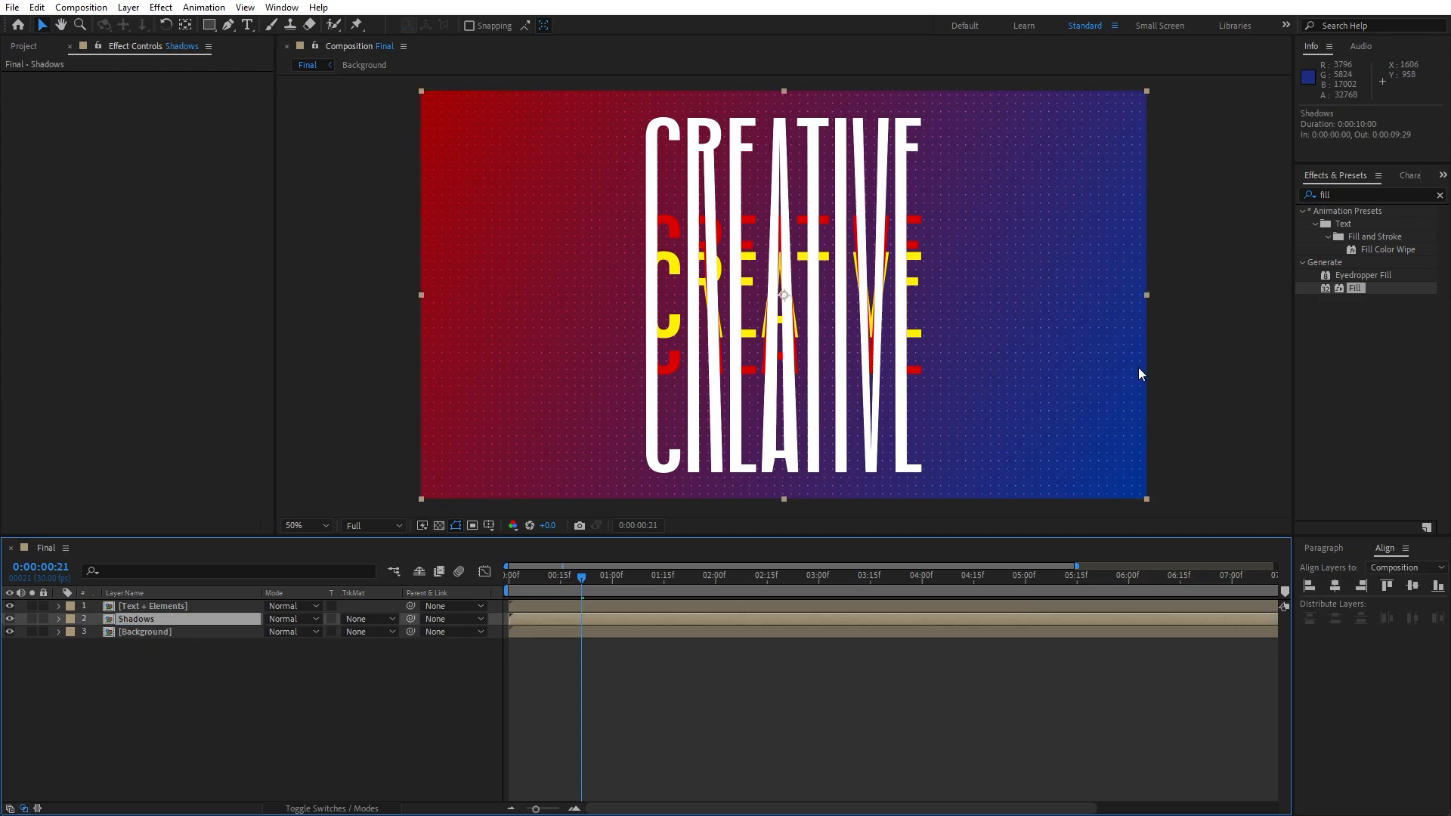
pyautogui.click(1350, 190)
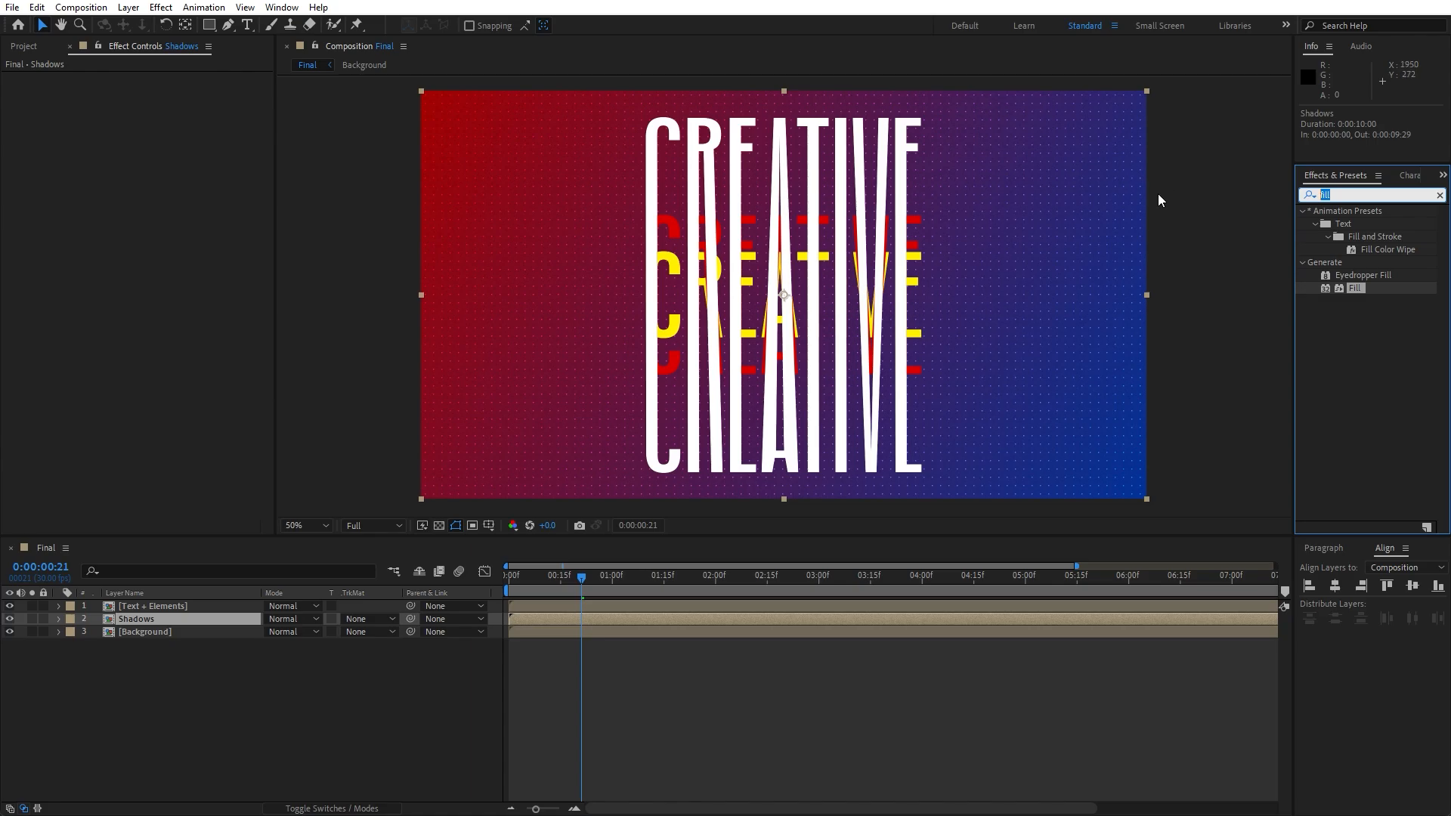
pyautogui.write('radial fas')
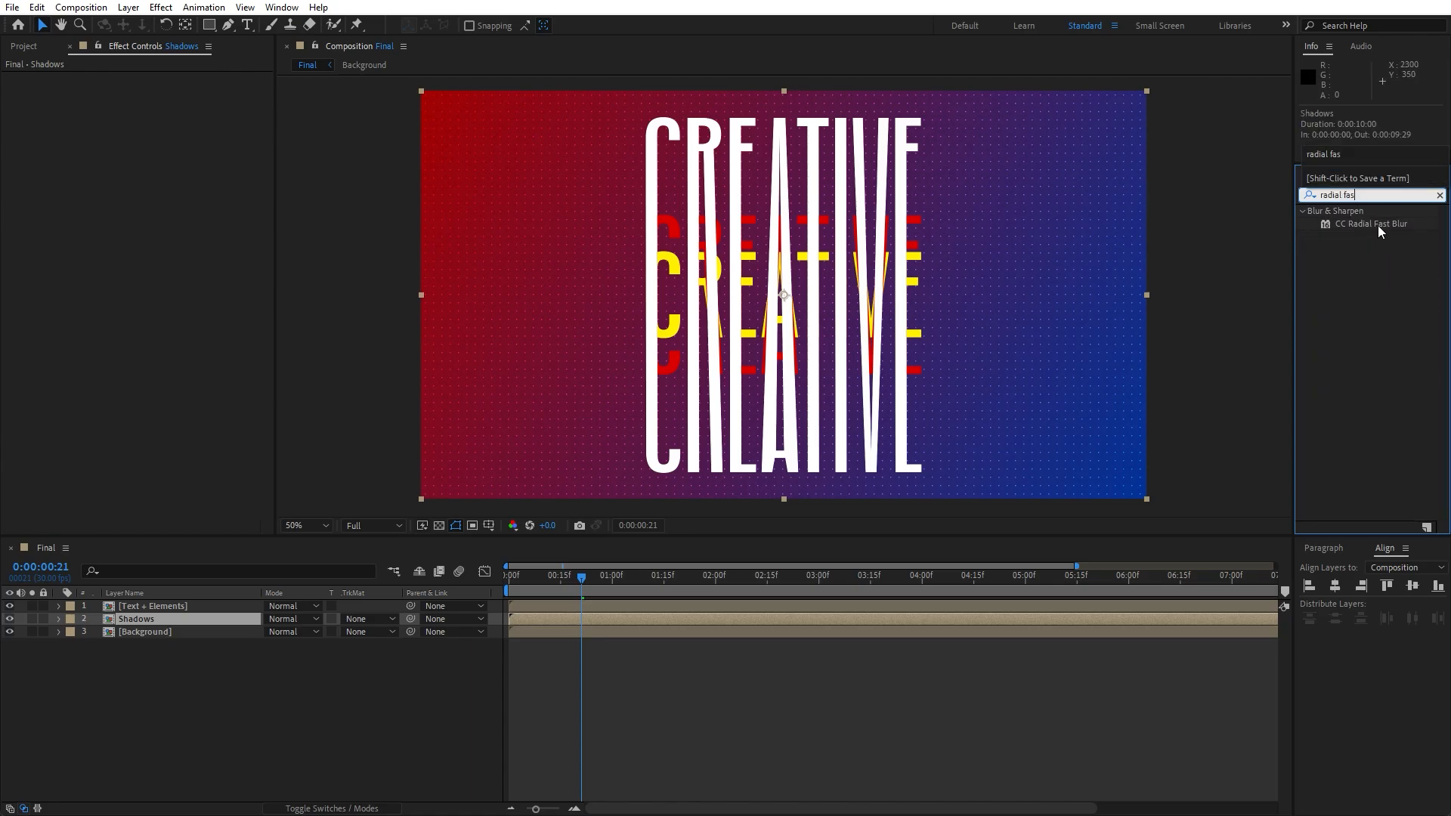
pyautogui.moveTo(1375, 224); pyautogui.dragTo(156, 619)
# - Place the radial blur's Center near the frame's upper-left corner at about 128, 66 and set its Amount to 85
pyautogui.moveTo(576, 581); pyautogui.dragTo(535, 588)
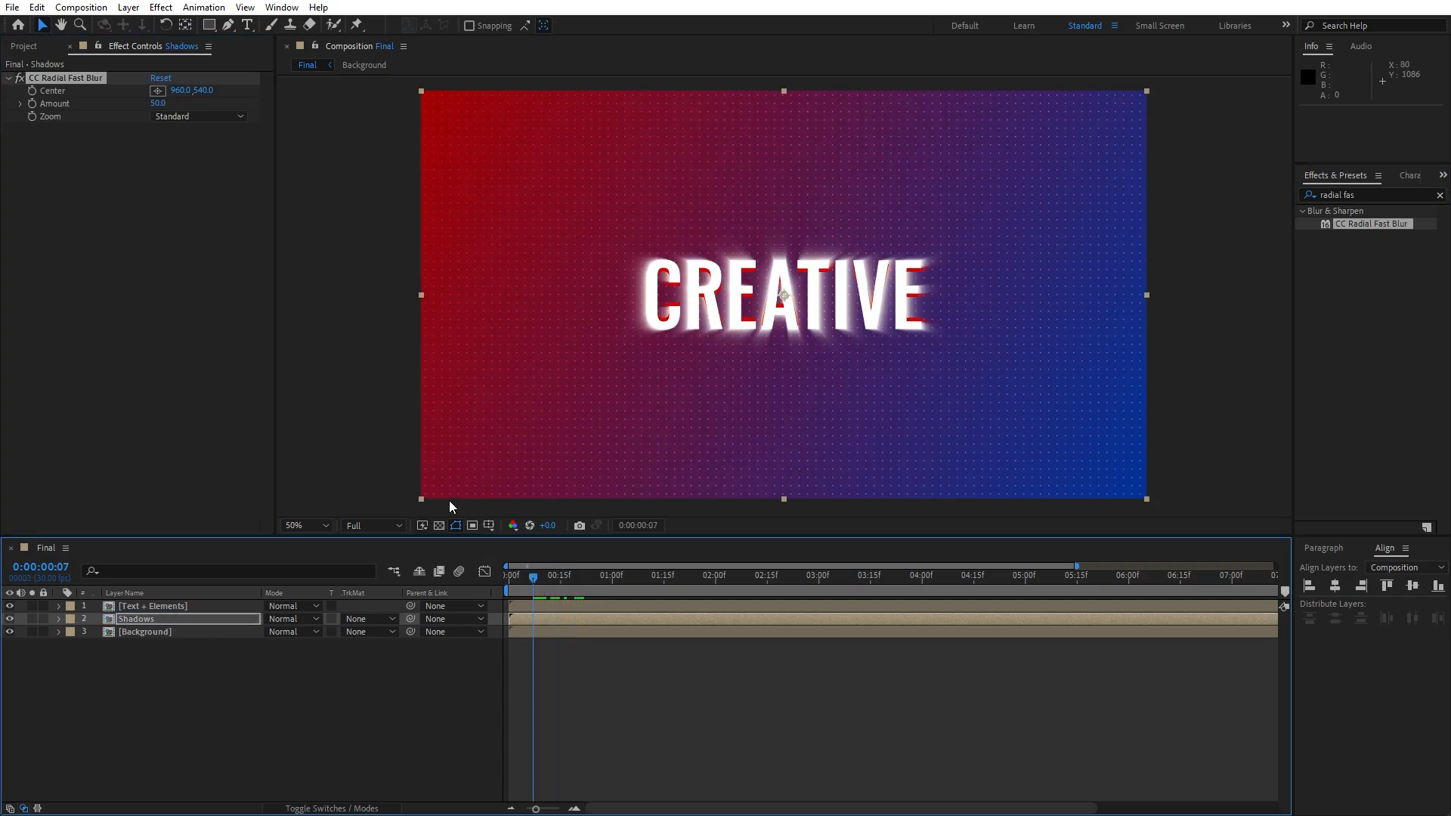
pyautogui.click(157, 90)
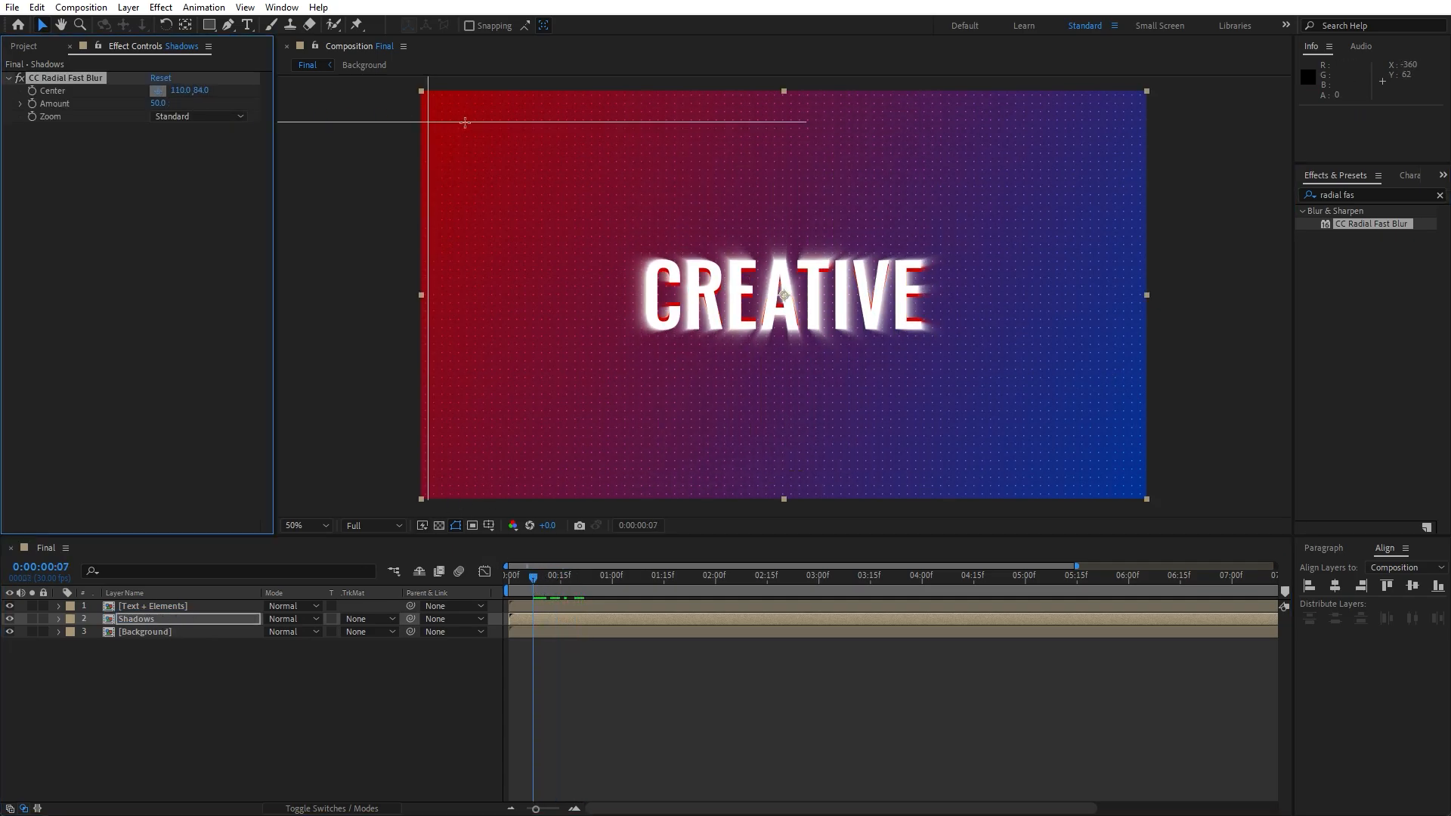
pyautogui.click(470, 117)
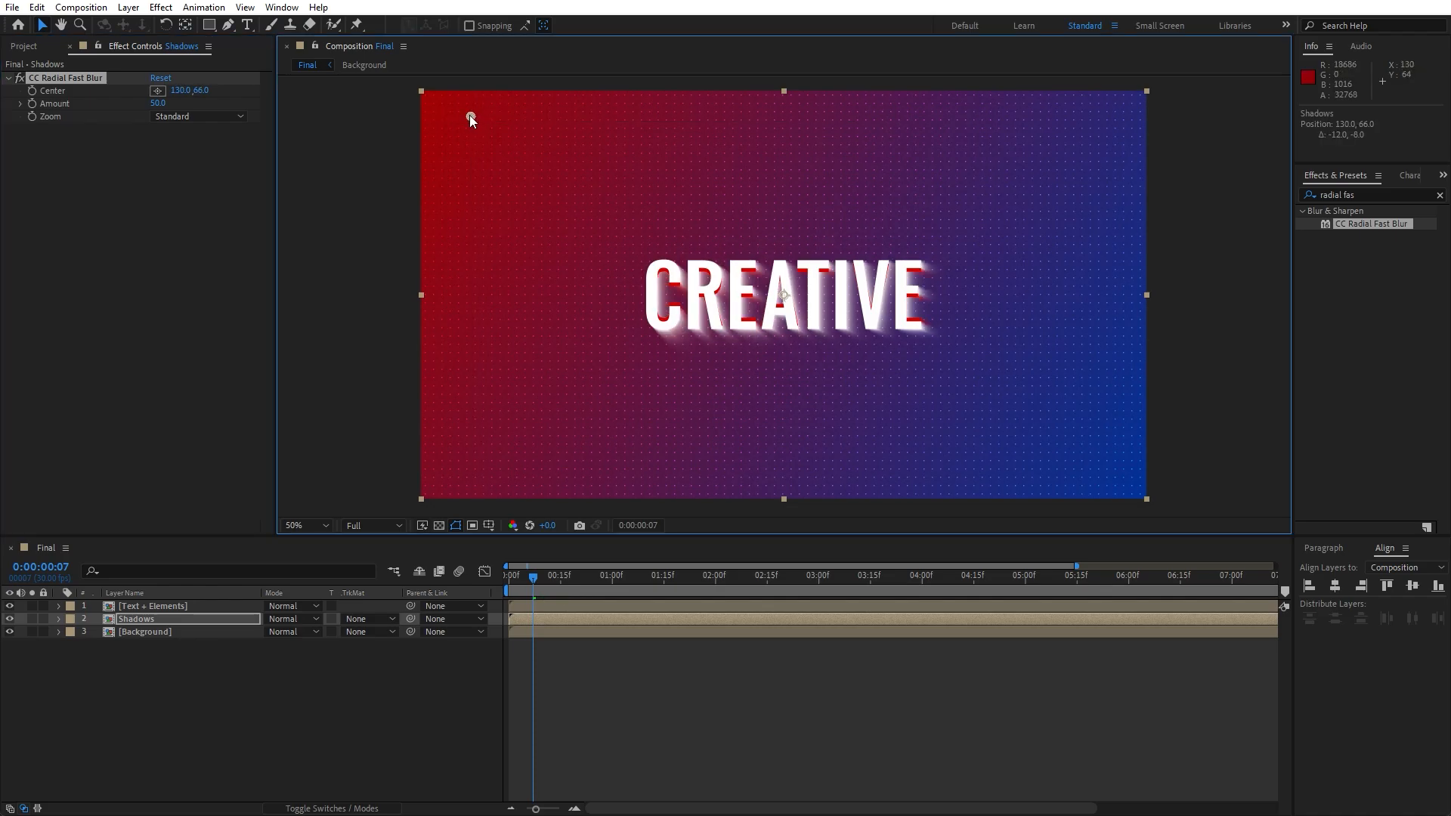
pyautogui.click(158, 102)
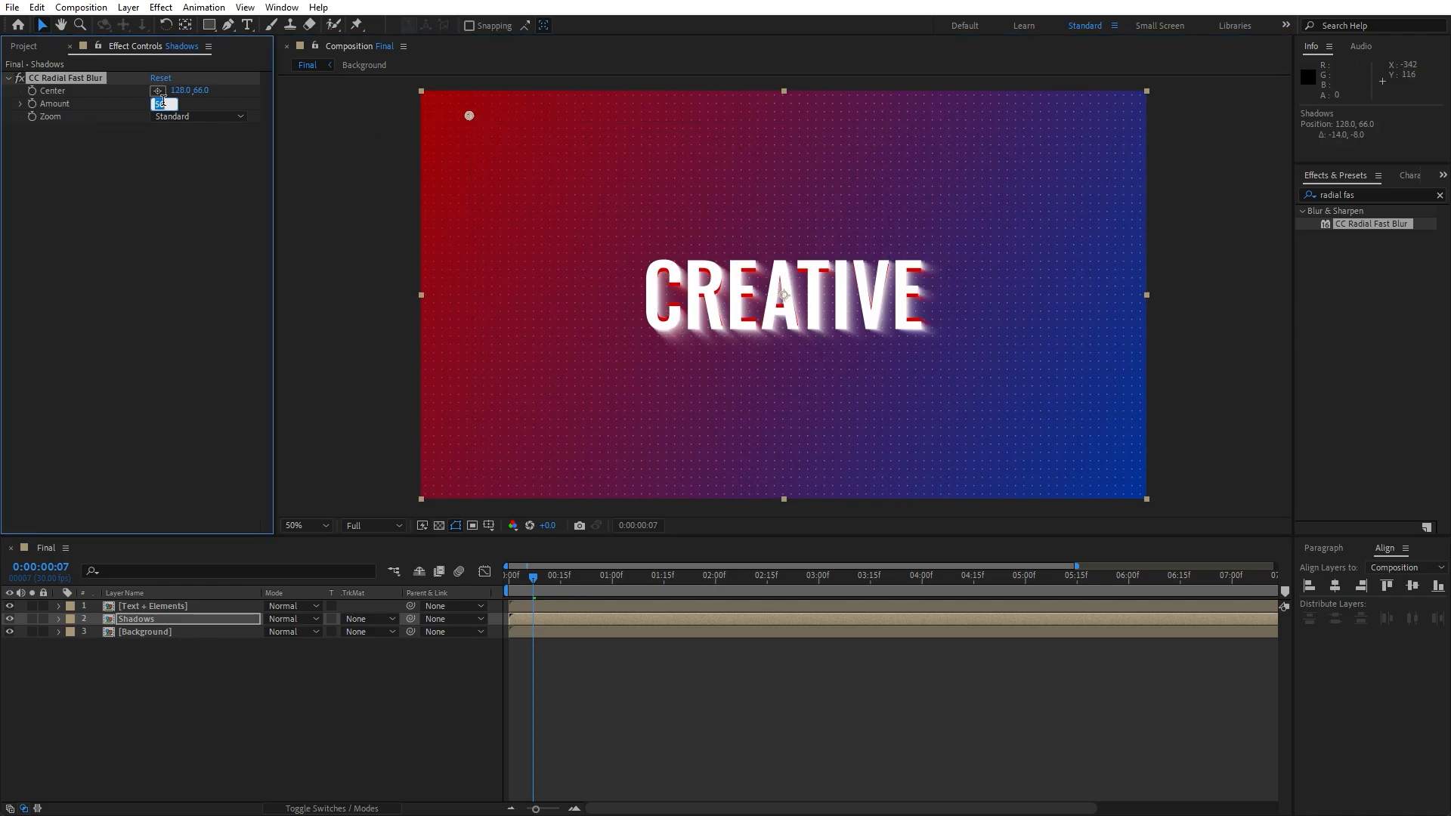
pyautogui.press('Return')
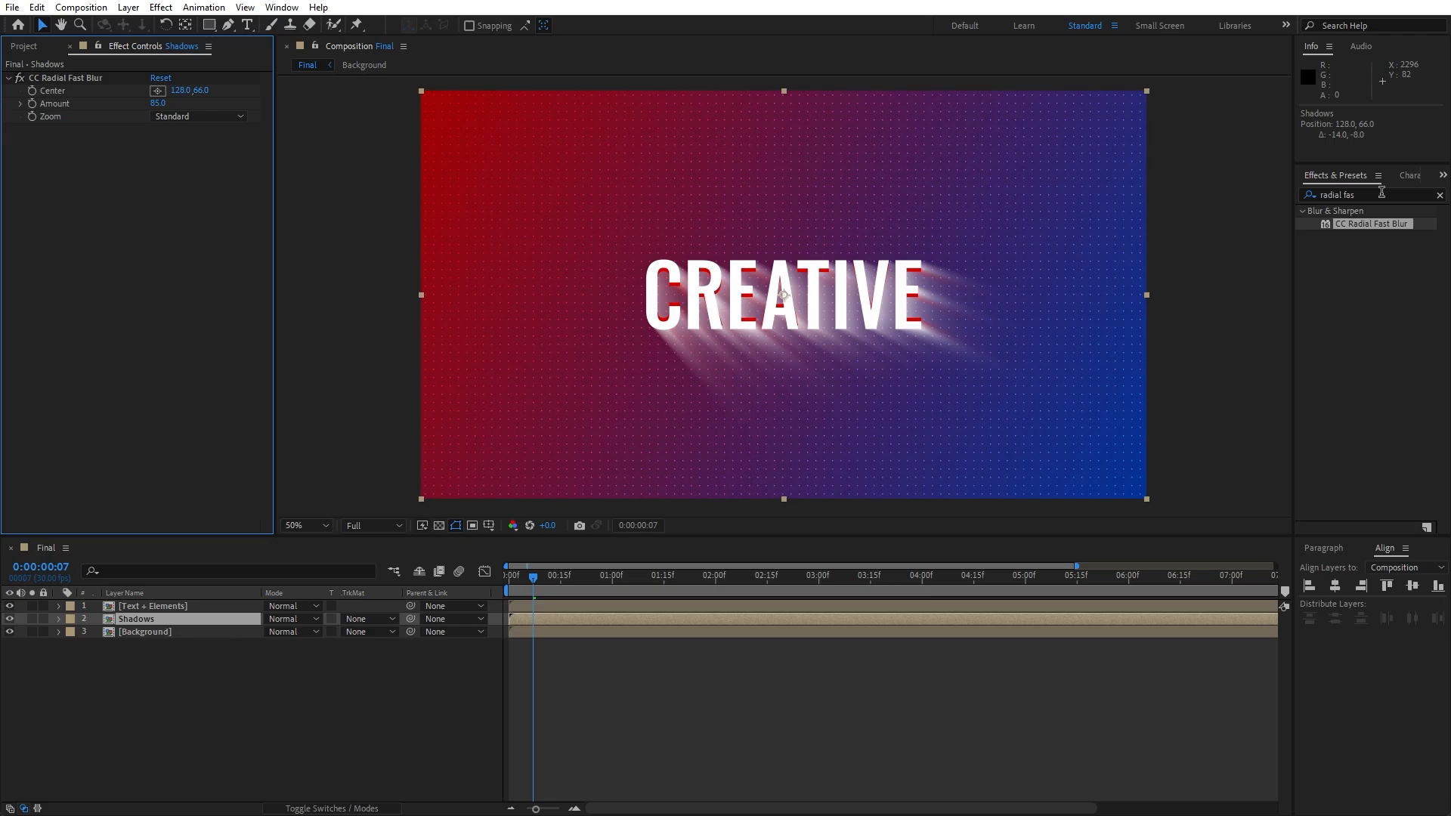
# - Apply the Fill effect to the Shadows layer and set its color to black (000000)
pyautogui.click(1389, 196)
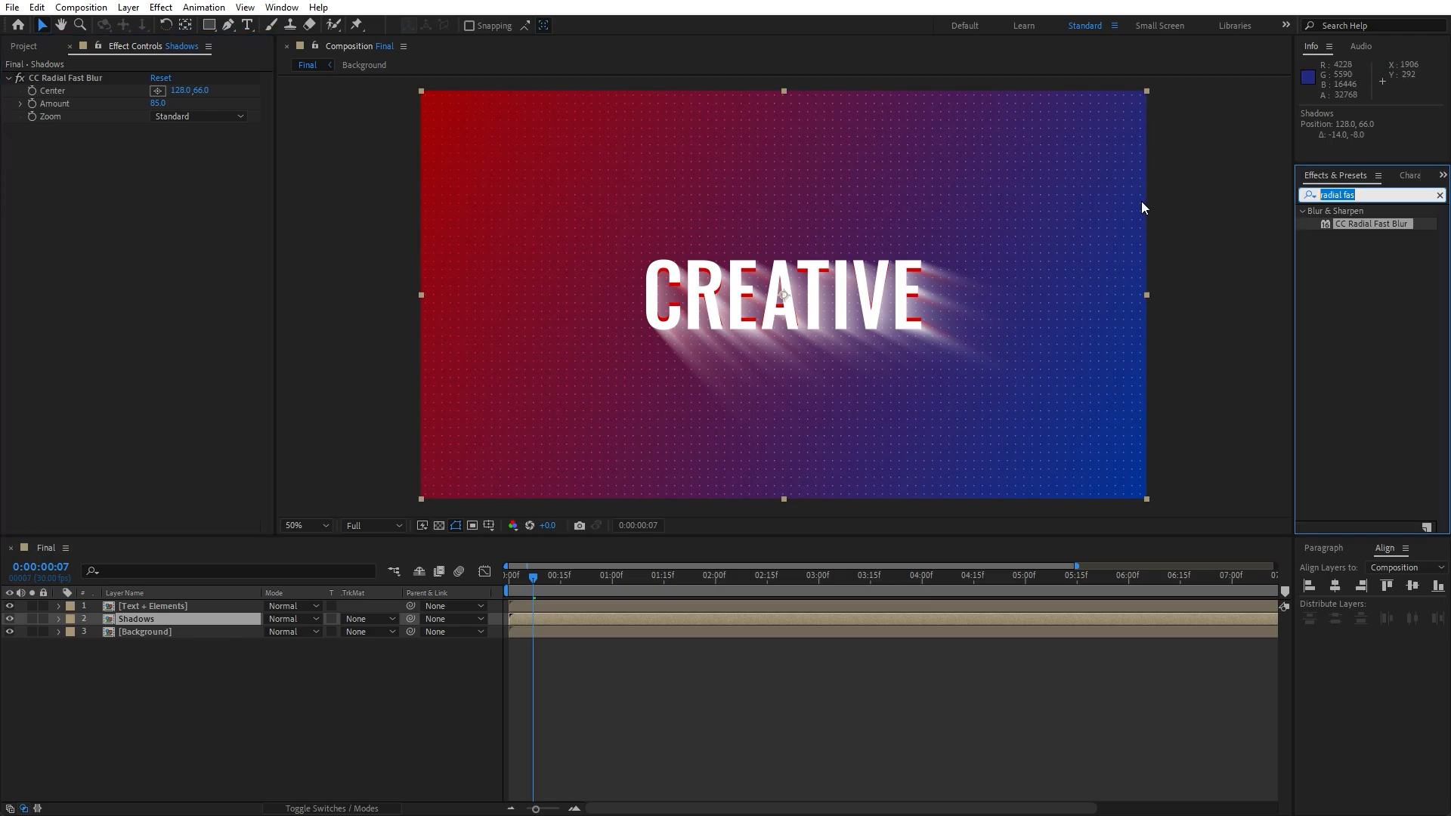
pyautogui.write('fill')
pyautogui.moveTo(1355, 288); pyautogui.dragTo(152, 619)
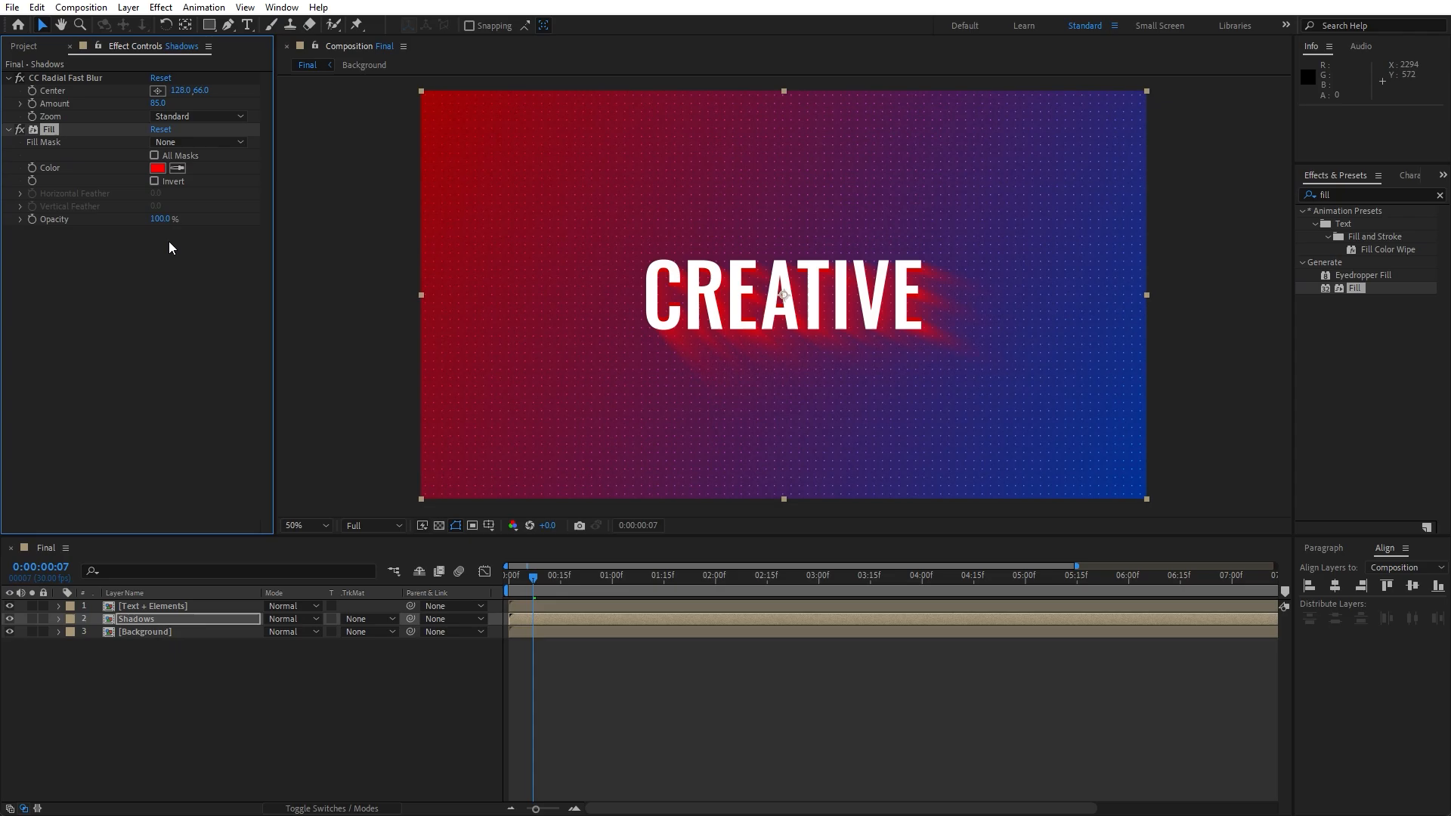
pyautogui.click(157, 168)
pyautogui.write('000000')
pyautogui.click(1233, 520)
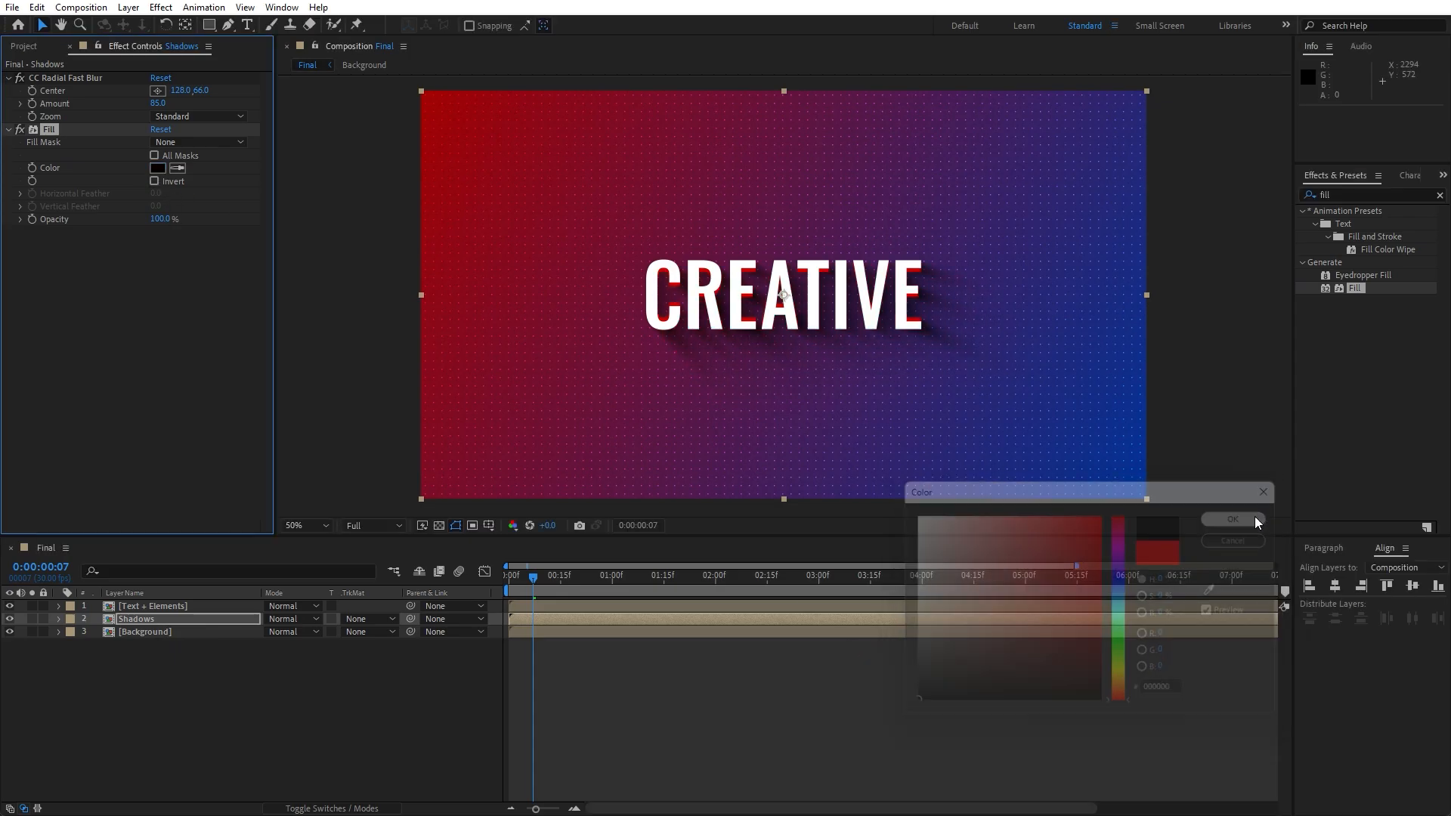
# - Preview the shadowed animation from the start and raise the Shadows layer's CC Radial Fast Blur Amount to 90
pyautogui.click(506, 710)
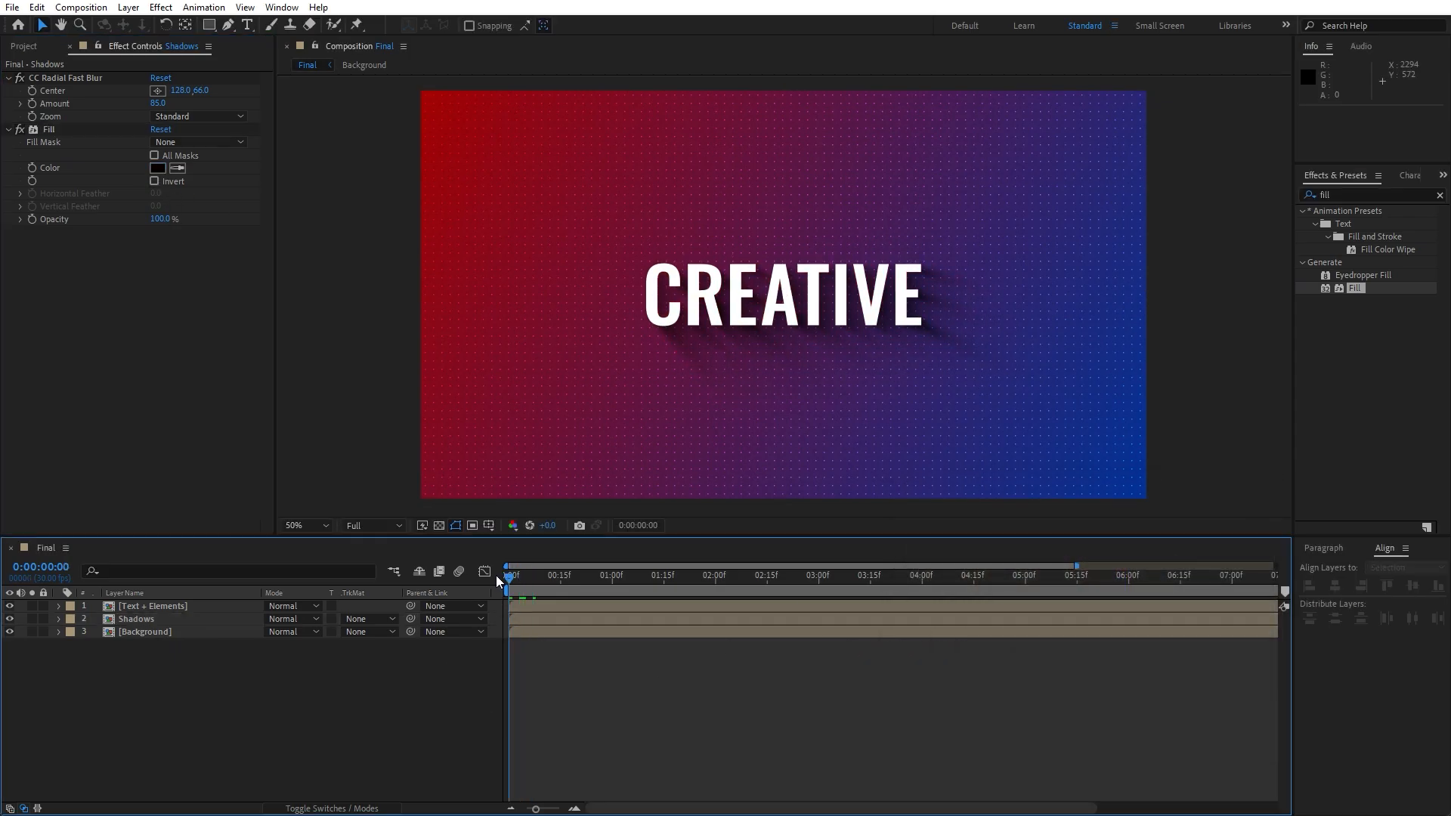
pyautogui.press('space')
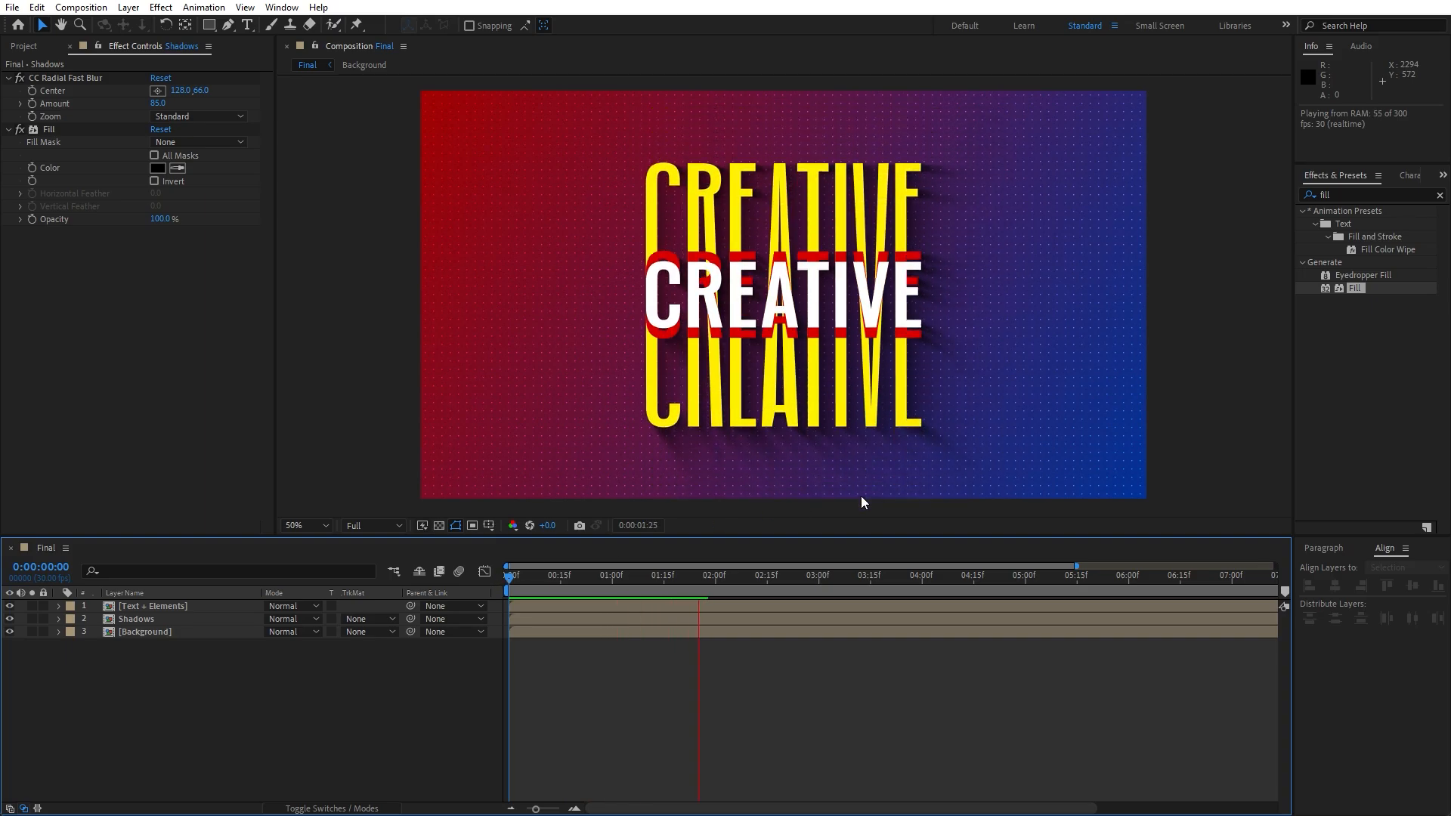
pyautogui.moveTo(755, 592)
pyautogui.mouseDown()
pyautogui.moveTo(631, 593)
pyautogui.moveTo(750, 592)
pyautogui.mouseUp()
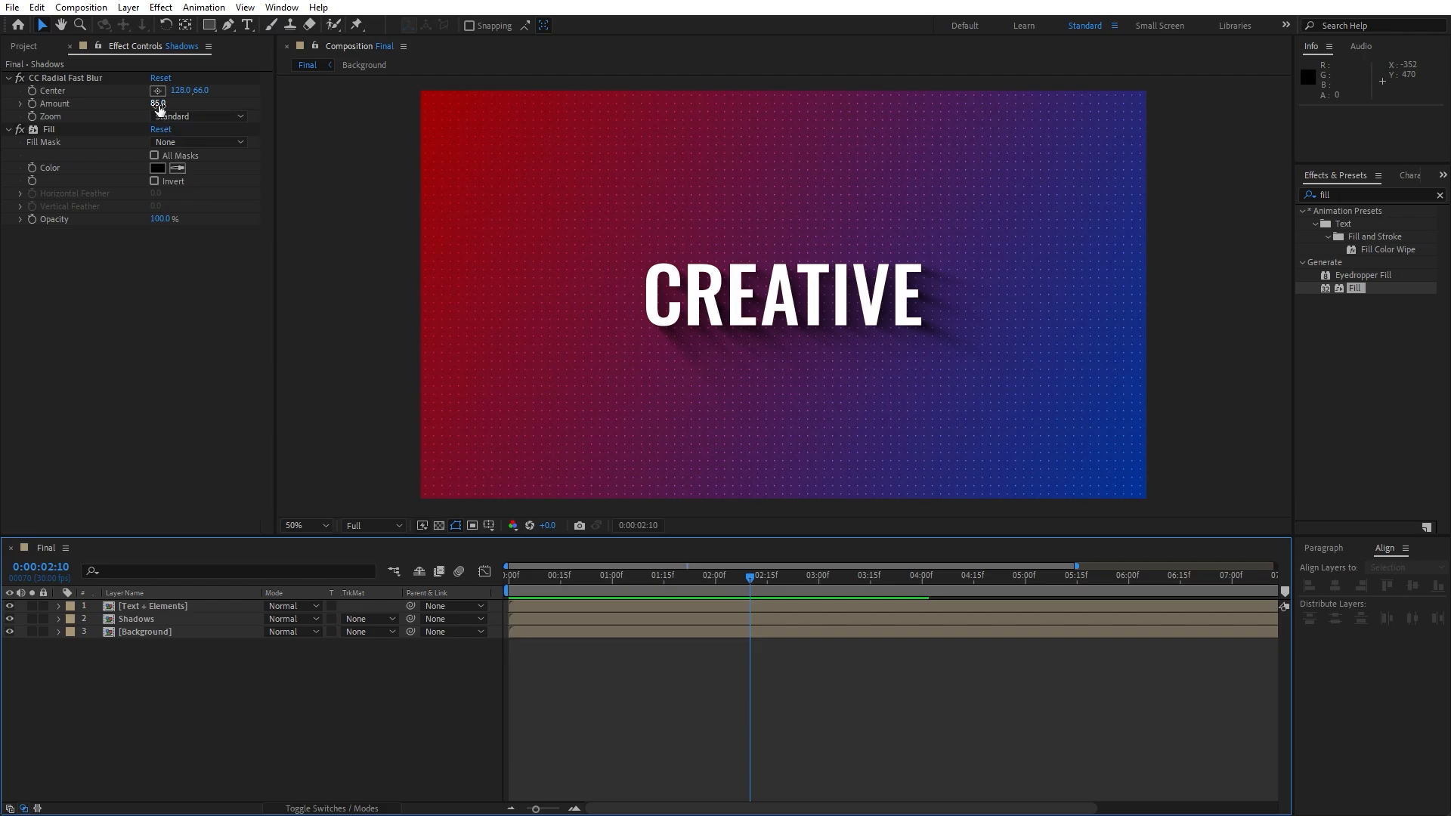
pyautogui.moveTo(158, 106); pyautogui.dragTo(163, 105)
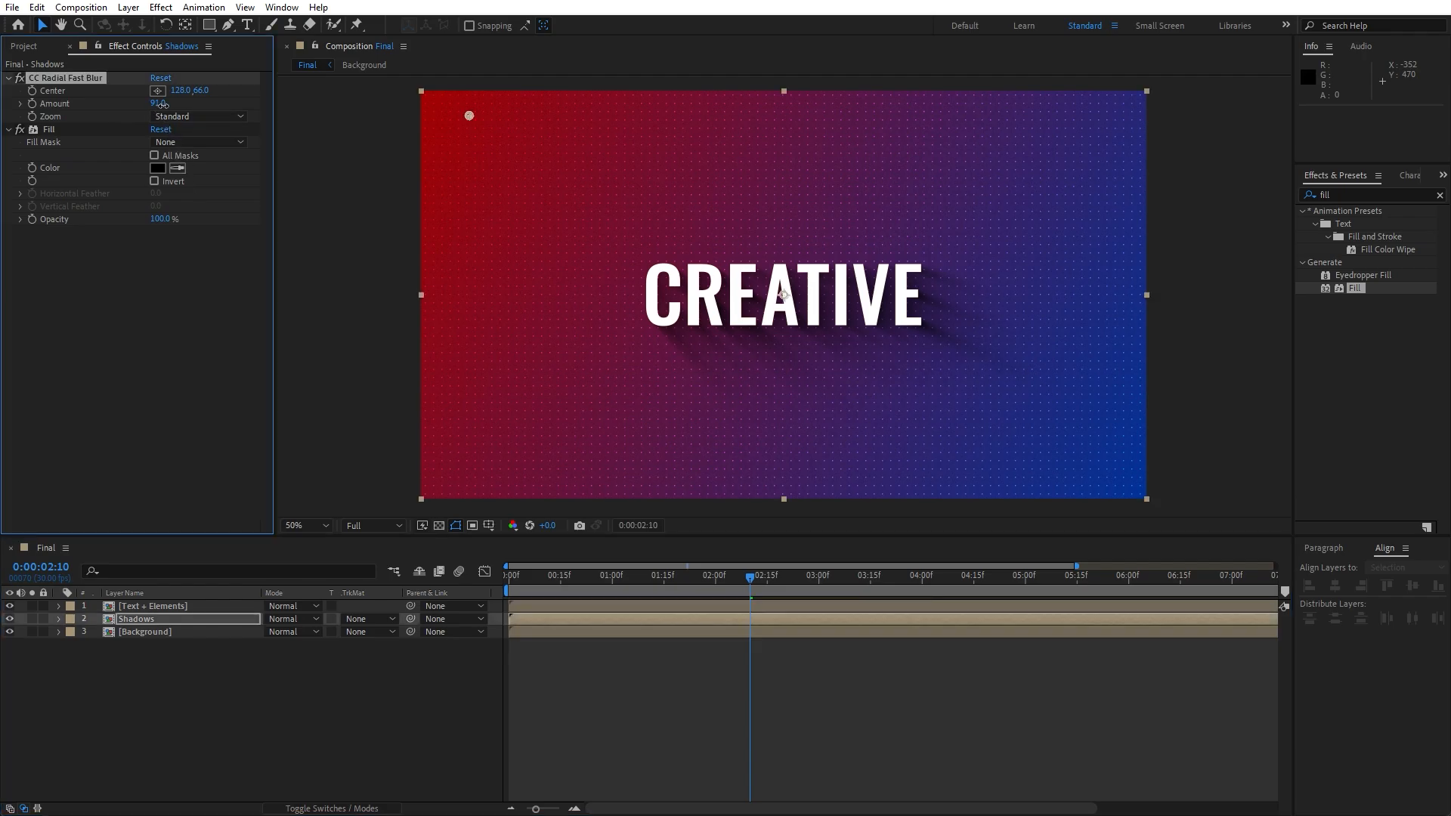
pyautogui.click(223, 711)
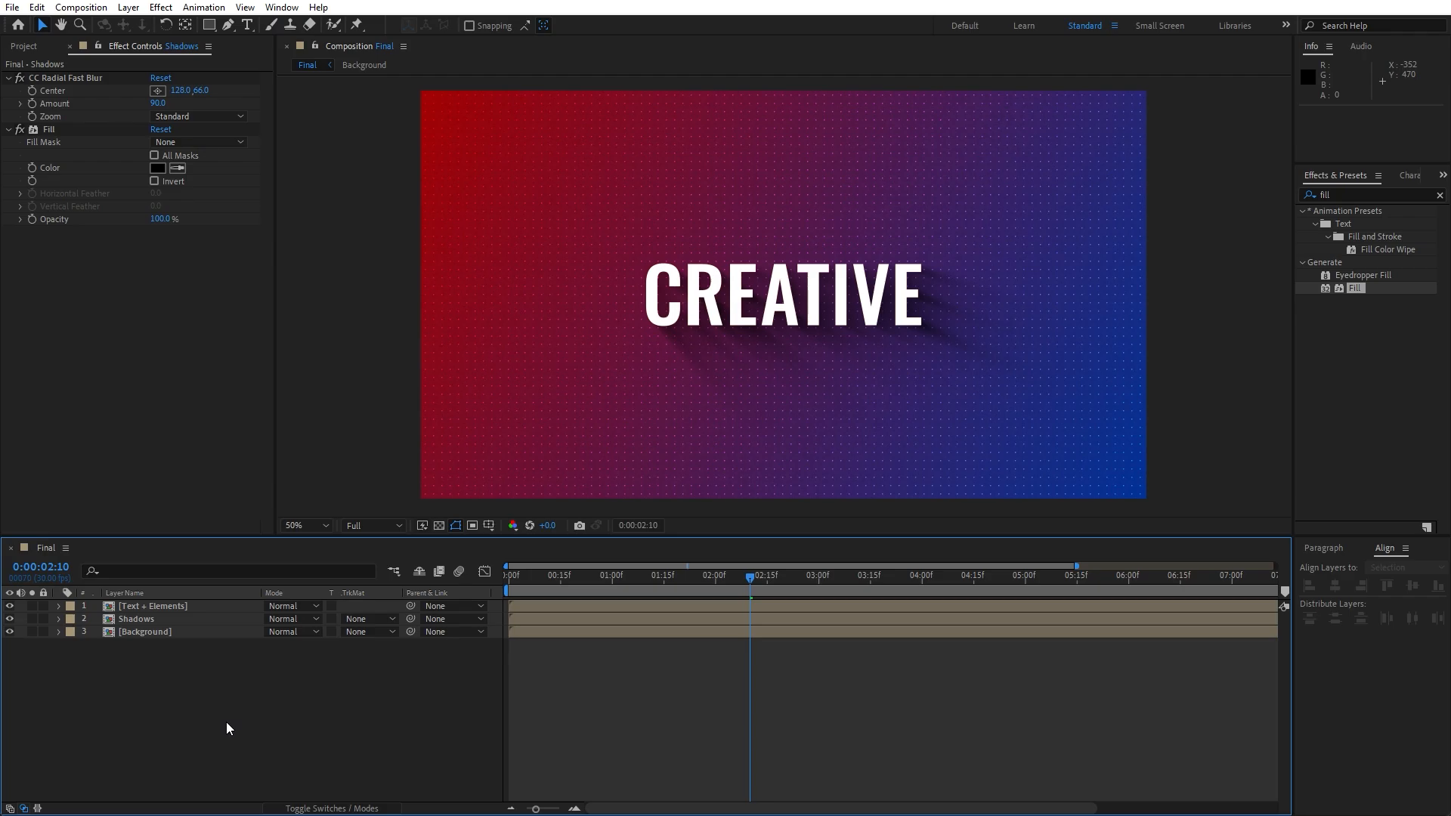
# - Add an adjustment layer at the top of the Final composition and name it Spotlight
pyautogui.rightClick(226, 728)
pyautogui.moveTo(275, 537)
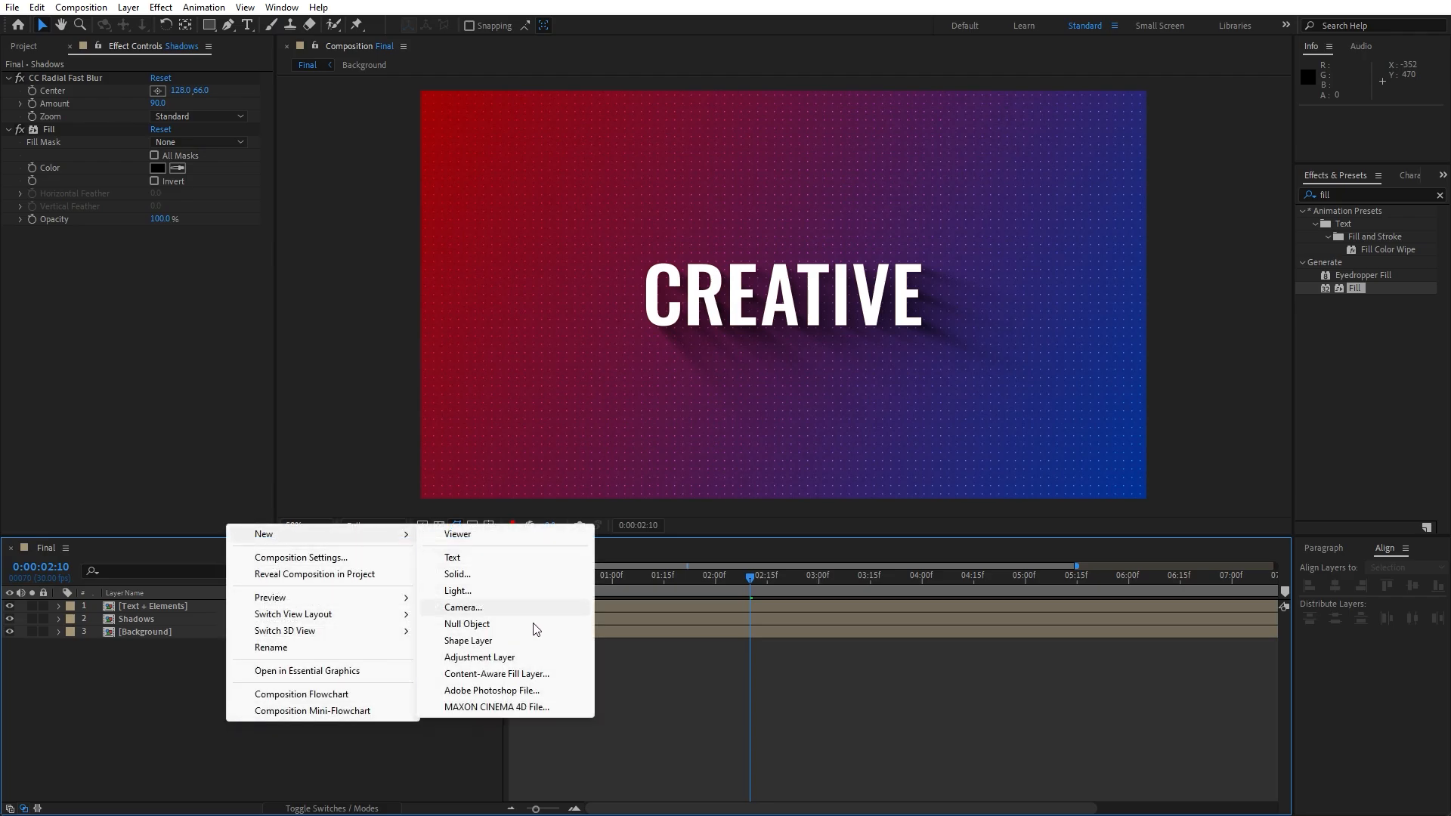
pyautogui.click(520, 658)
pyautogui.press('Return')
pyautogui.write('Sp')
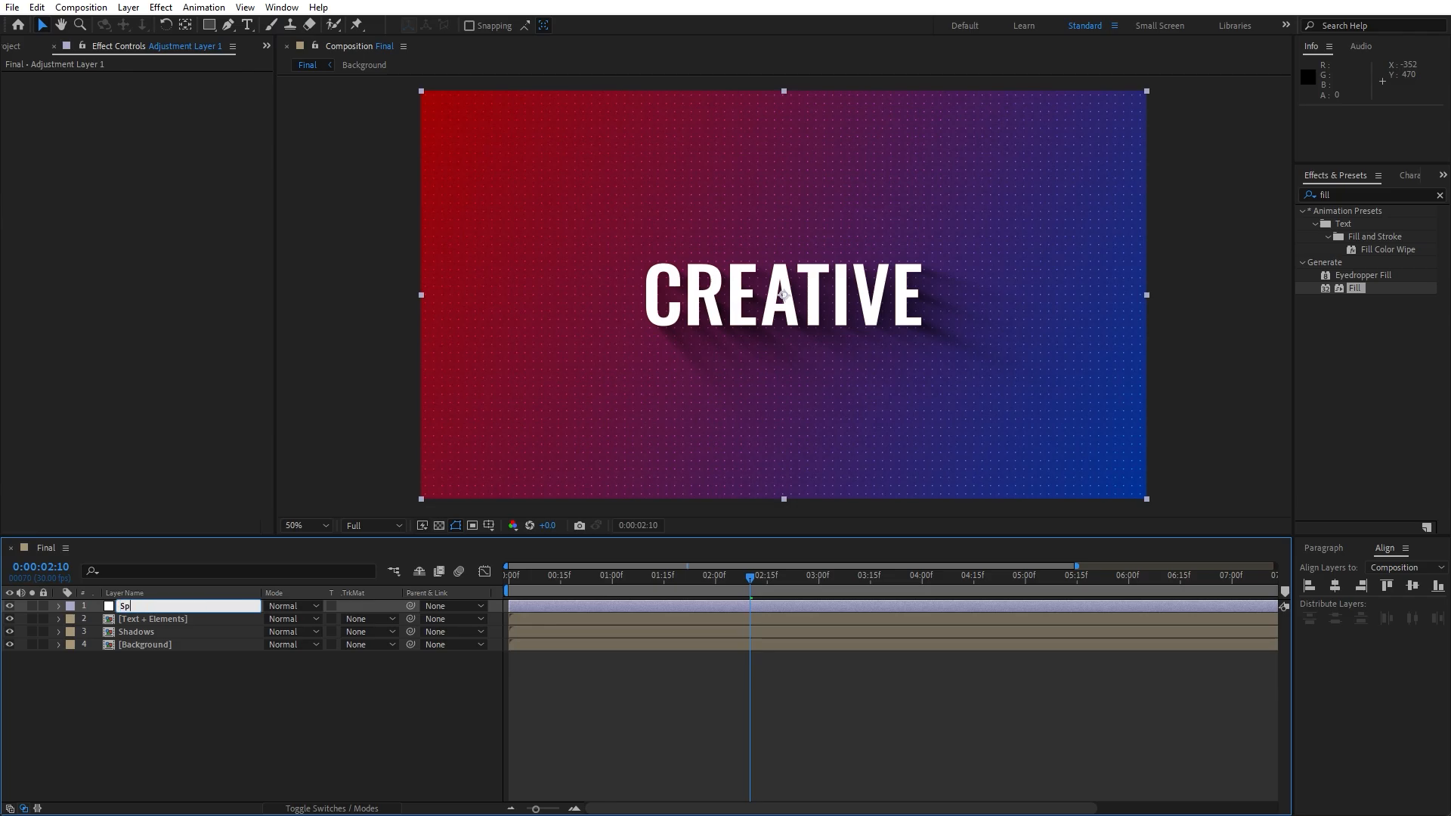
pyautogui.write('otlight')
pyautogui.press('Return')
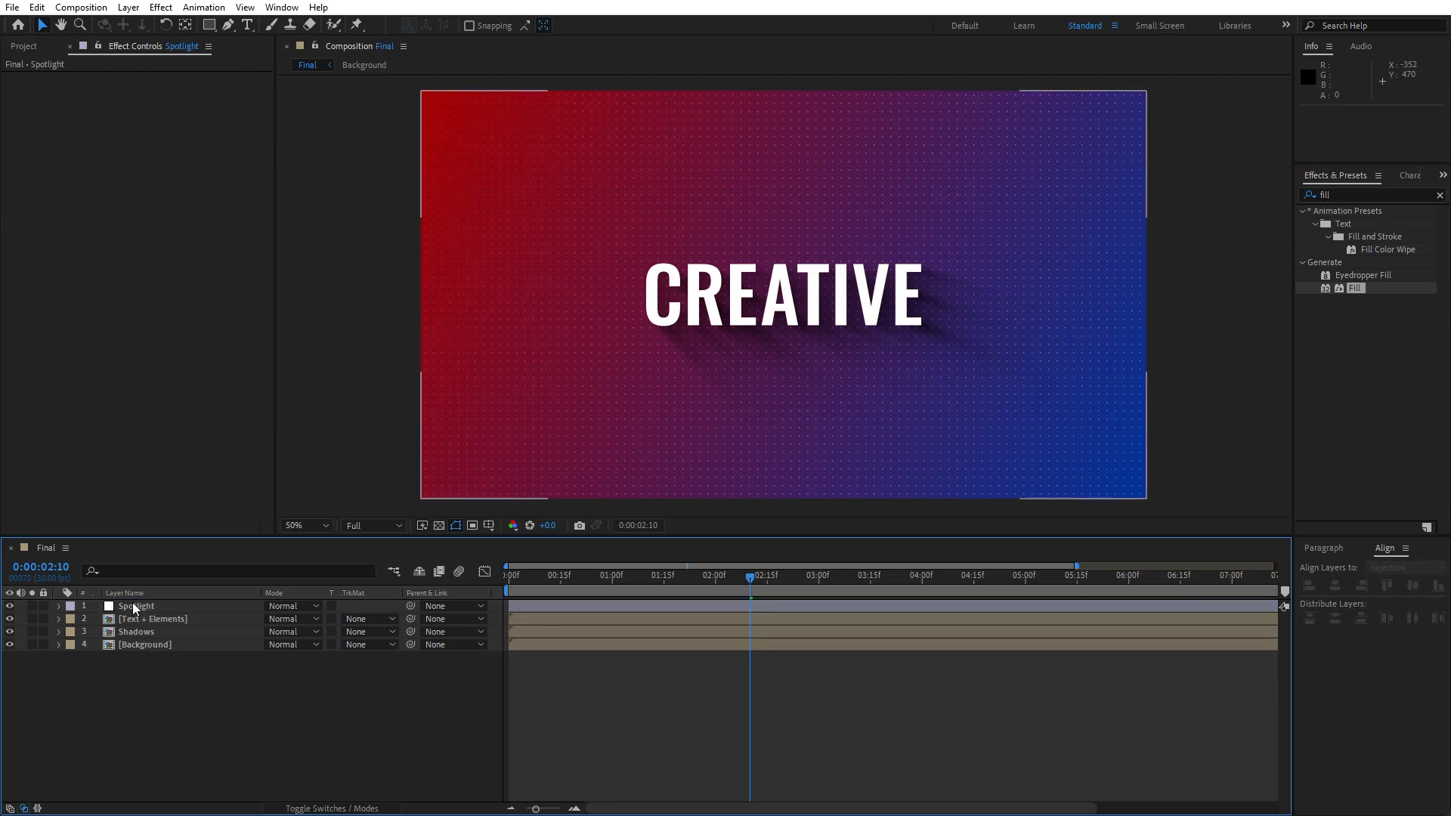
# - Find the CC Spotlight effect and apply it to the Spotlight layer
pyautogui.click(1353, 198)
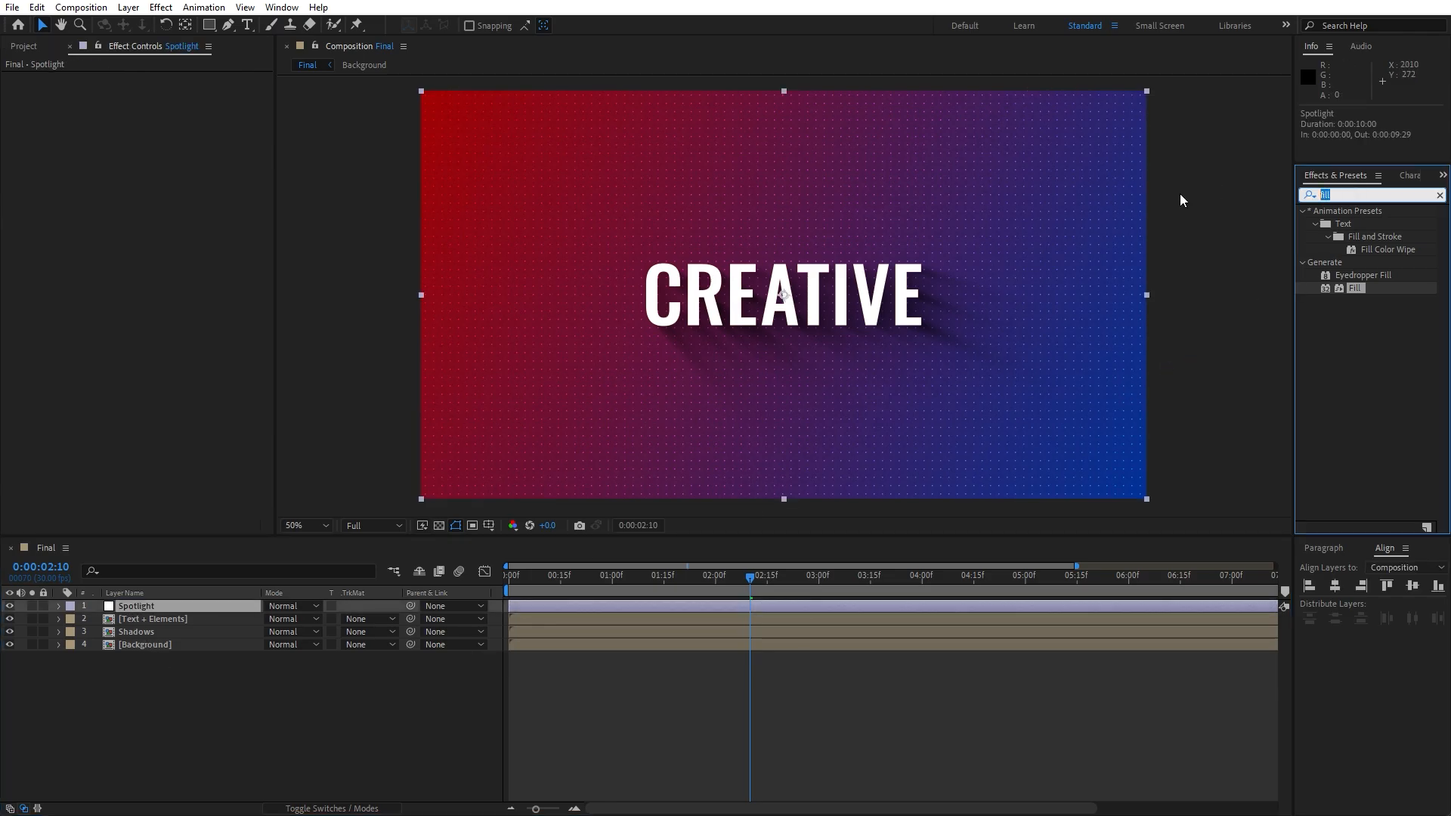
pyautogui.write('spotl')
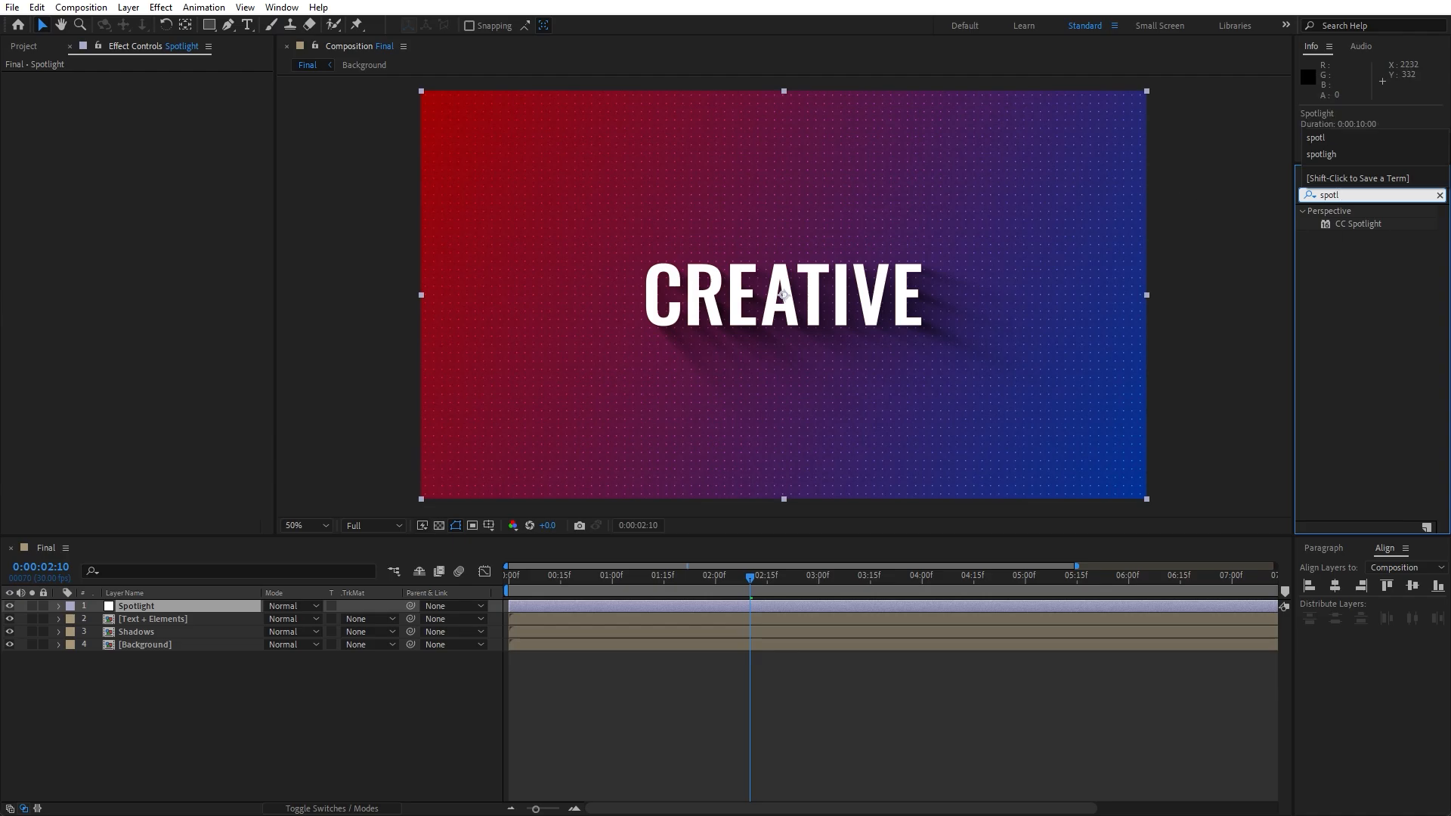
pyautogui.moveTo(1358, 224); pyautogui.dragTo(162, 605)
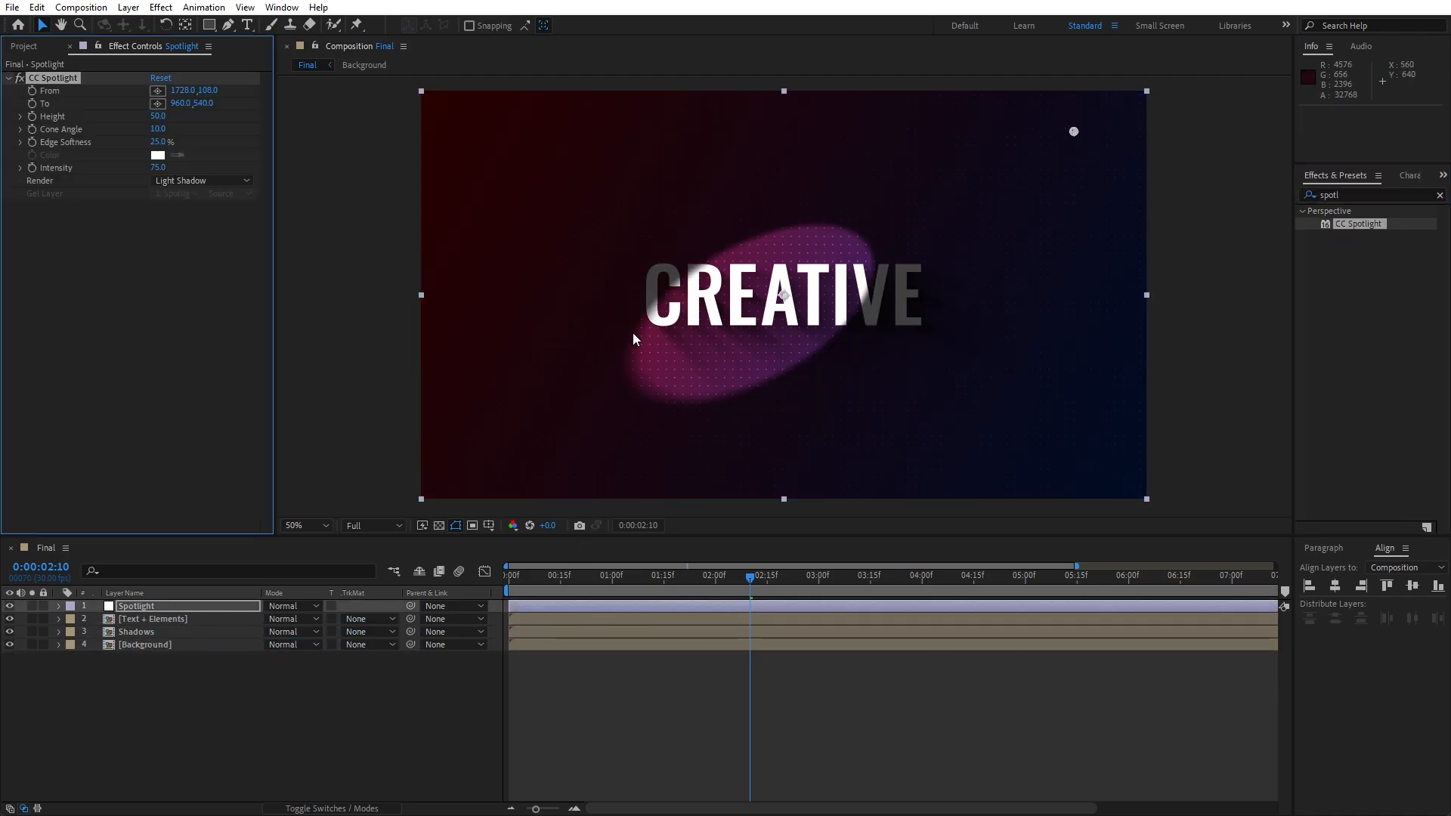
# - Place the spotlight's From point outside the frame's upper-left corner at about -252, -132 and set its Intensity to 60
pyautogui.press(',')
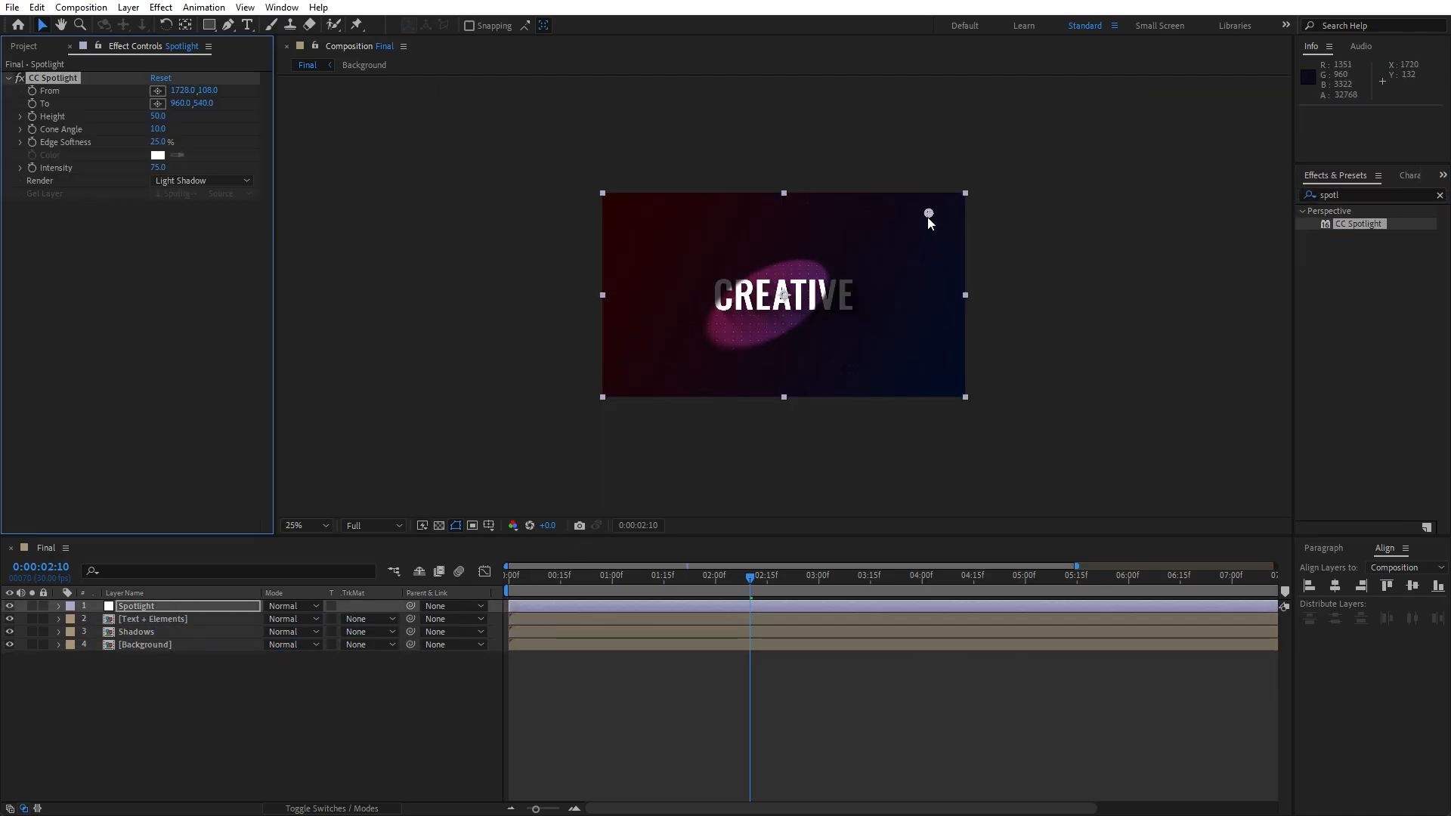
pyautogui.moveTo(930, 217); pyautogui.dragTo(557, 175)
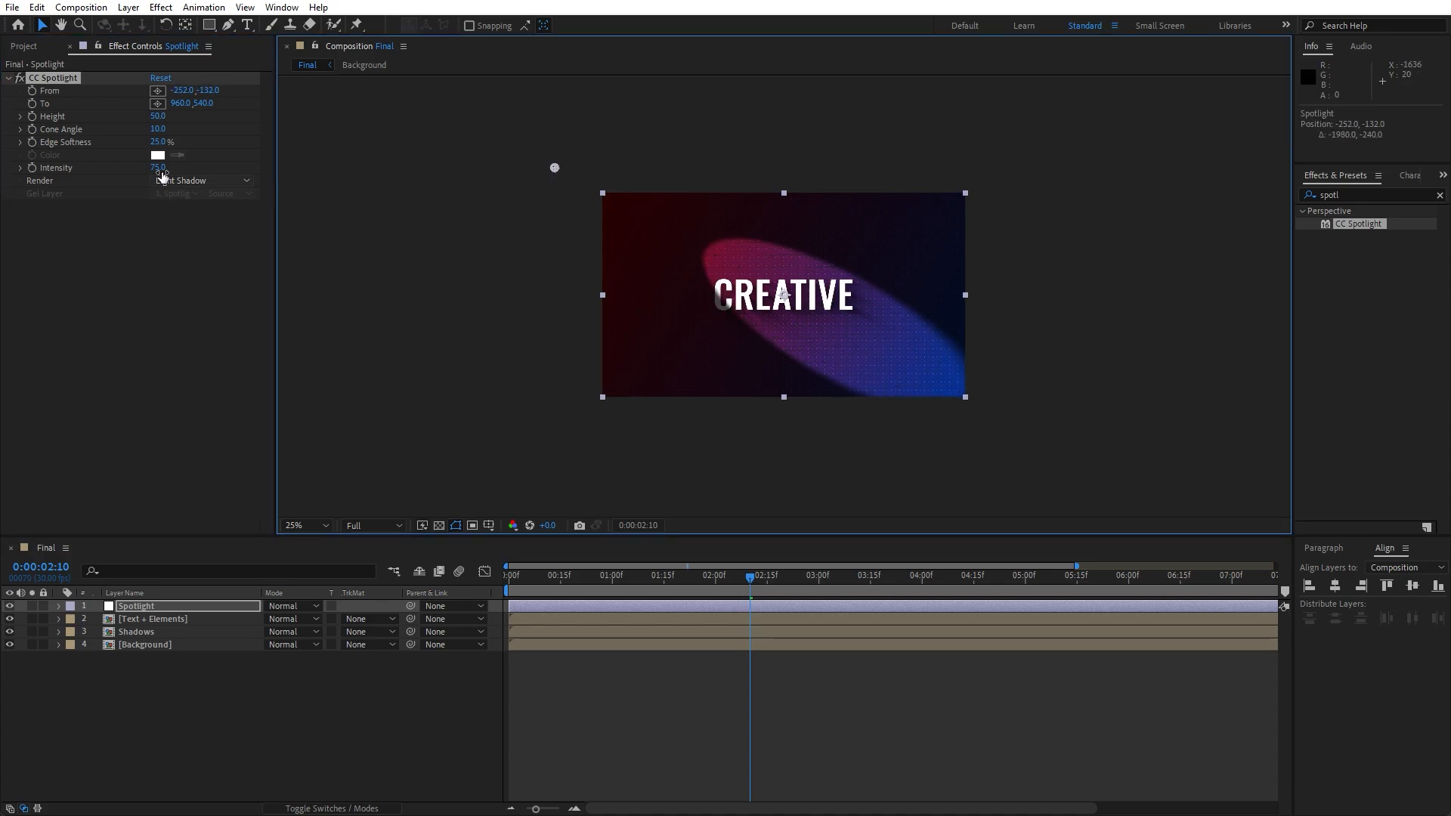
pyautogui.click(159, 168)
pyautogui.write('60')
pyautogui.click(156, 309)
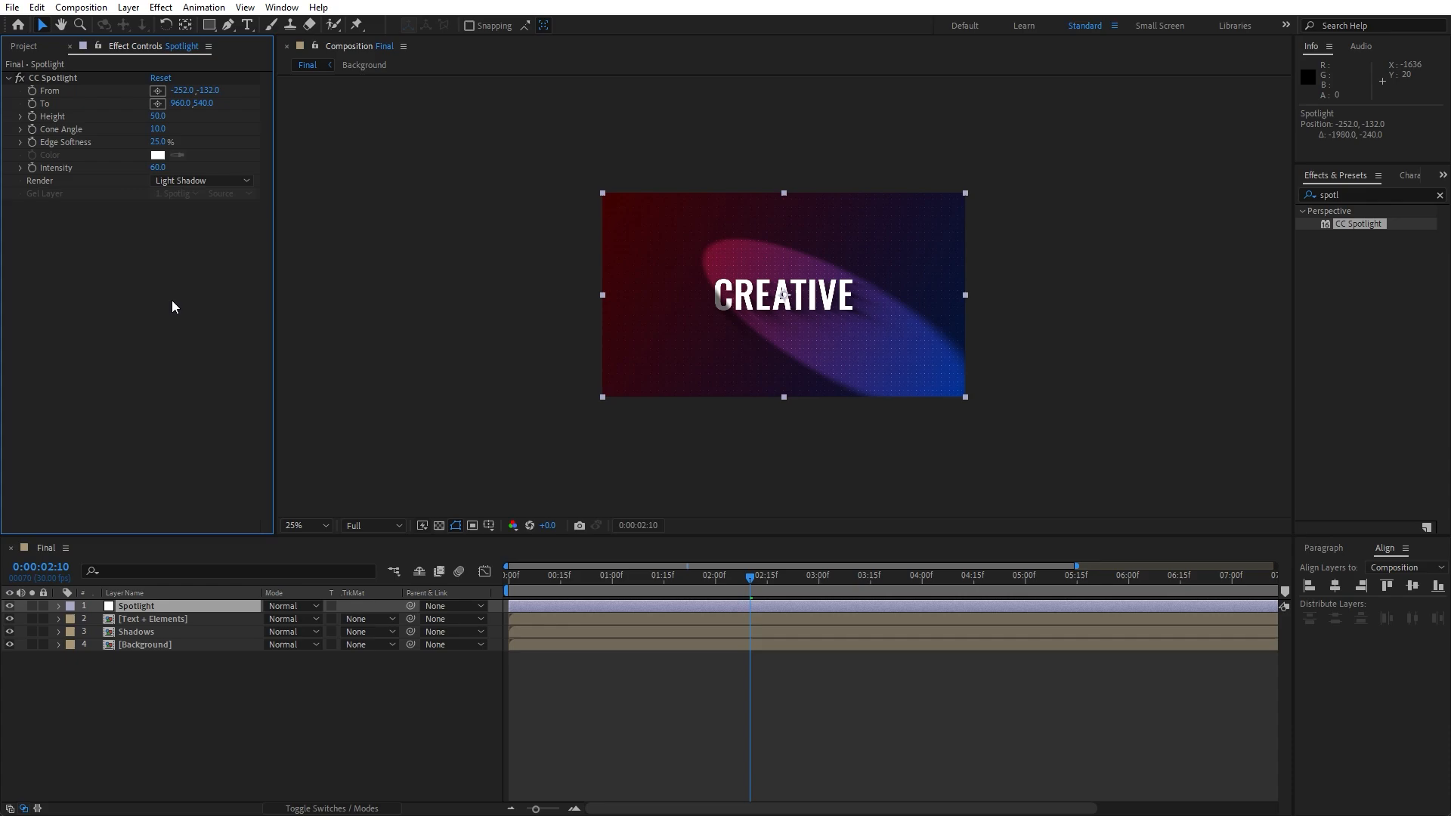
# - Set the spotlight's Edge Softness to 100%, Height to 86, Cone Angle to 25.1 and Intensity to 55, and move its From point to about -76, -184
pyautogui.click(160, 328)
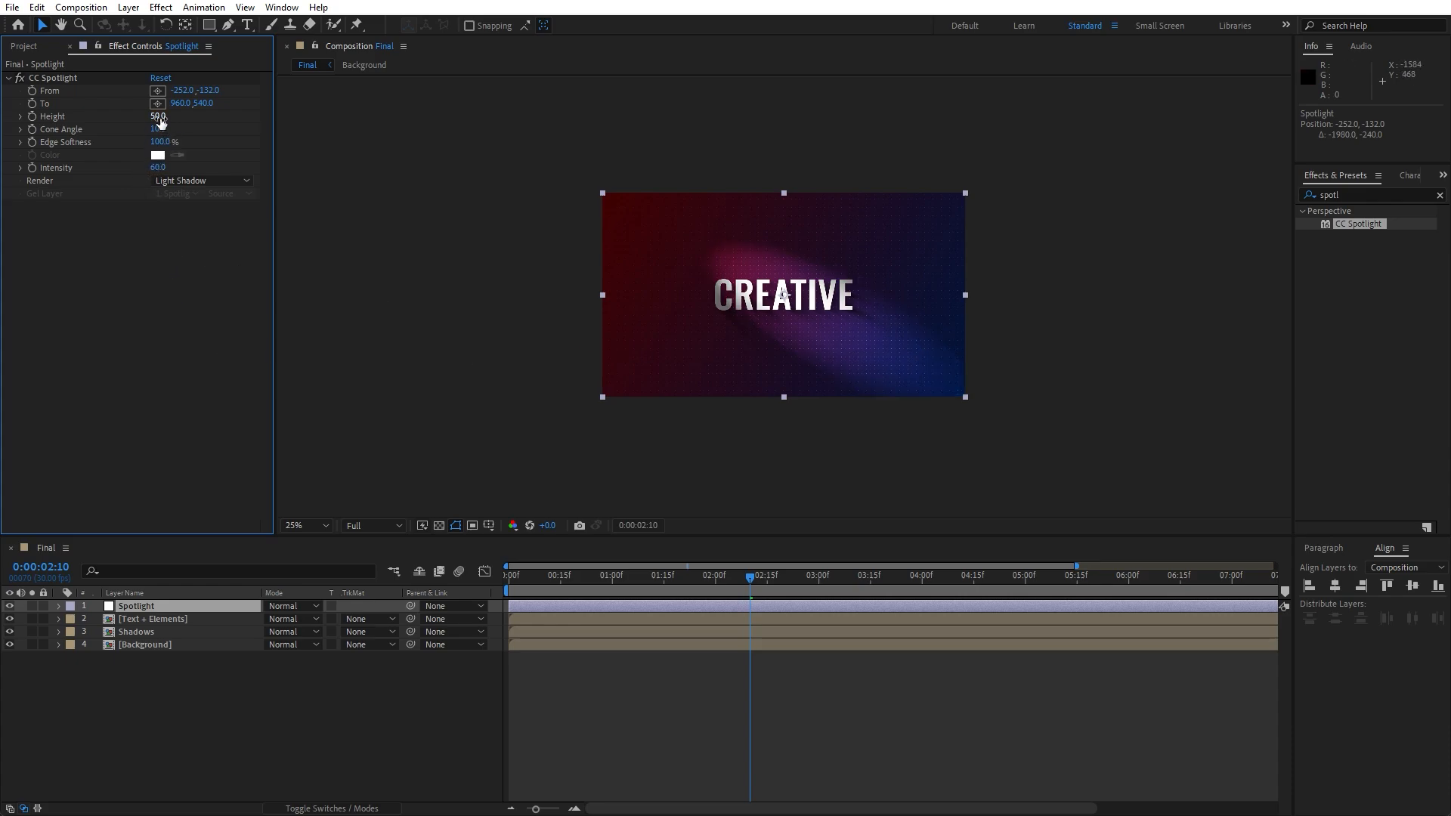
pyautogui.moveTo(158, 117); pyautogui.dragTo(344, 161)
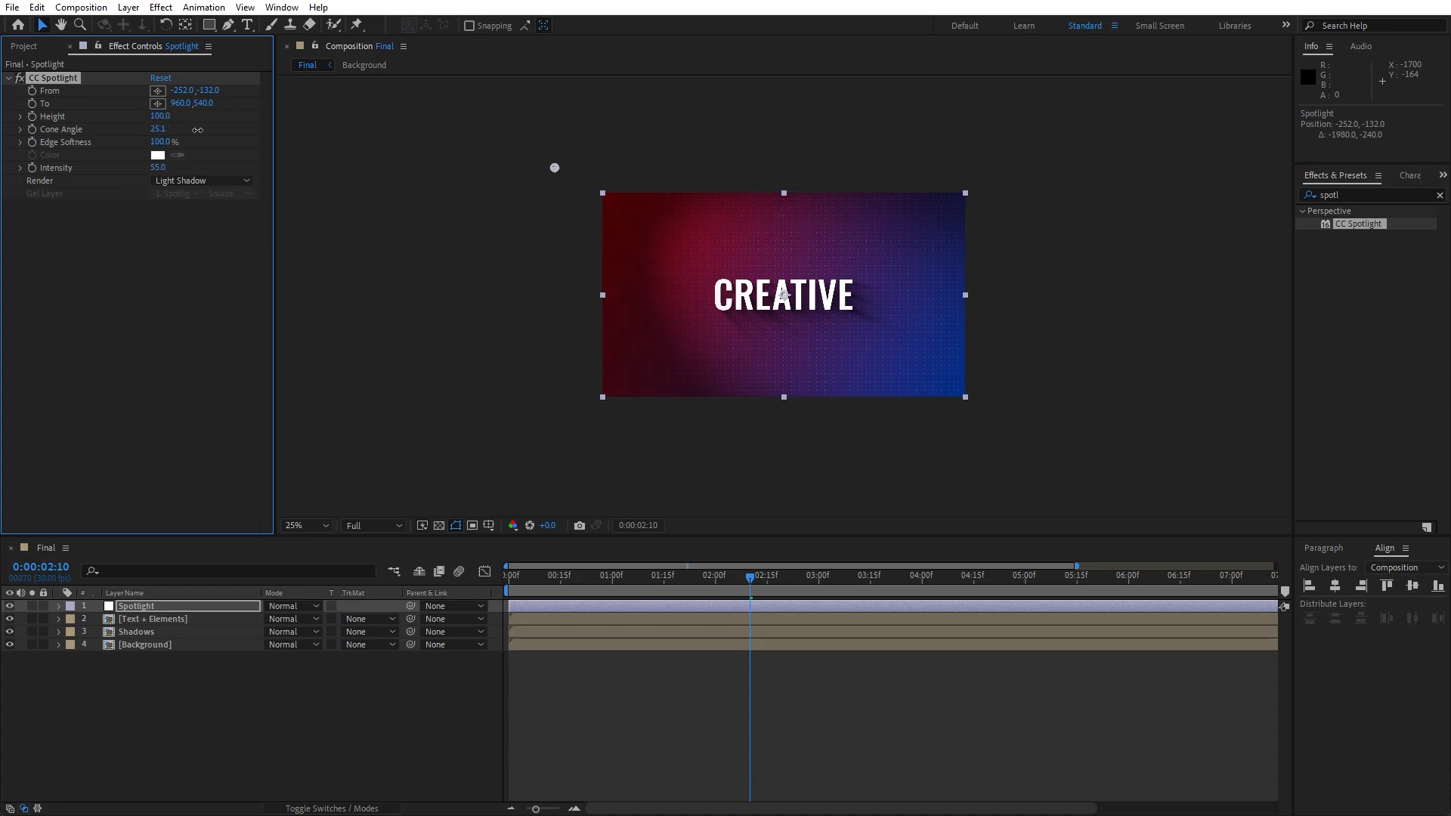
pyautogui.moveTo(553, 170); pyautogui.dragTo(590, 159)
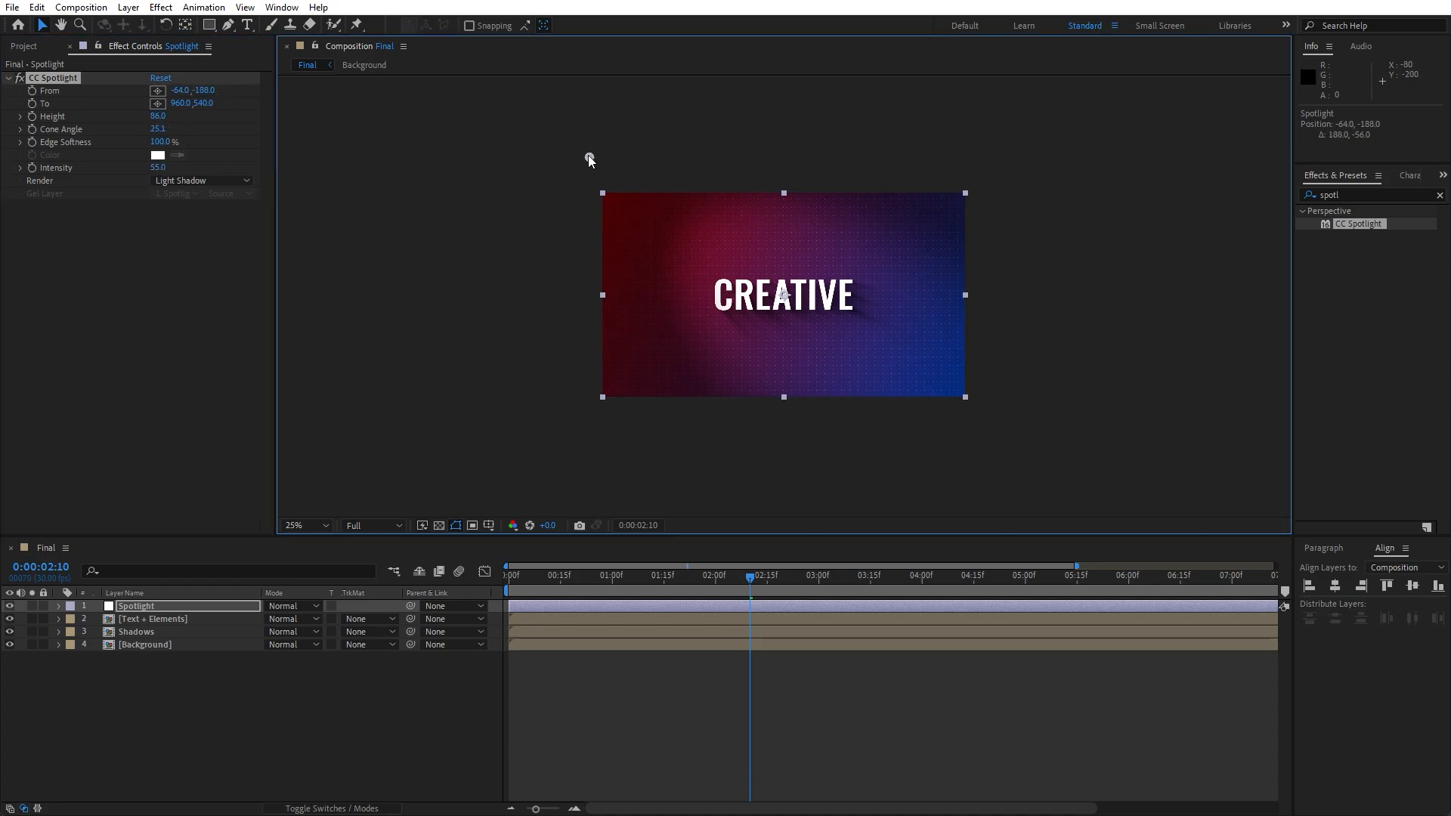
pyautogui.click(306, 525)
pyautogui.click(302, 648)
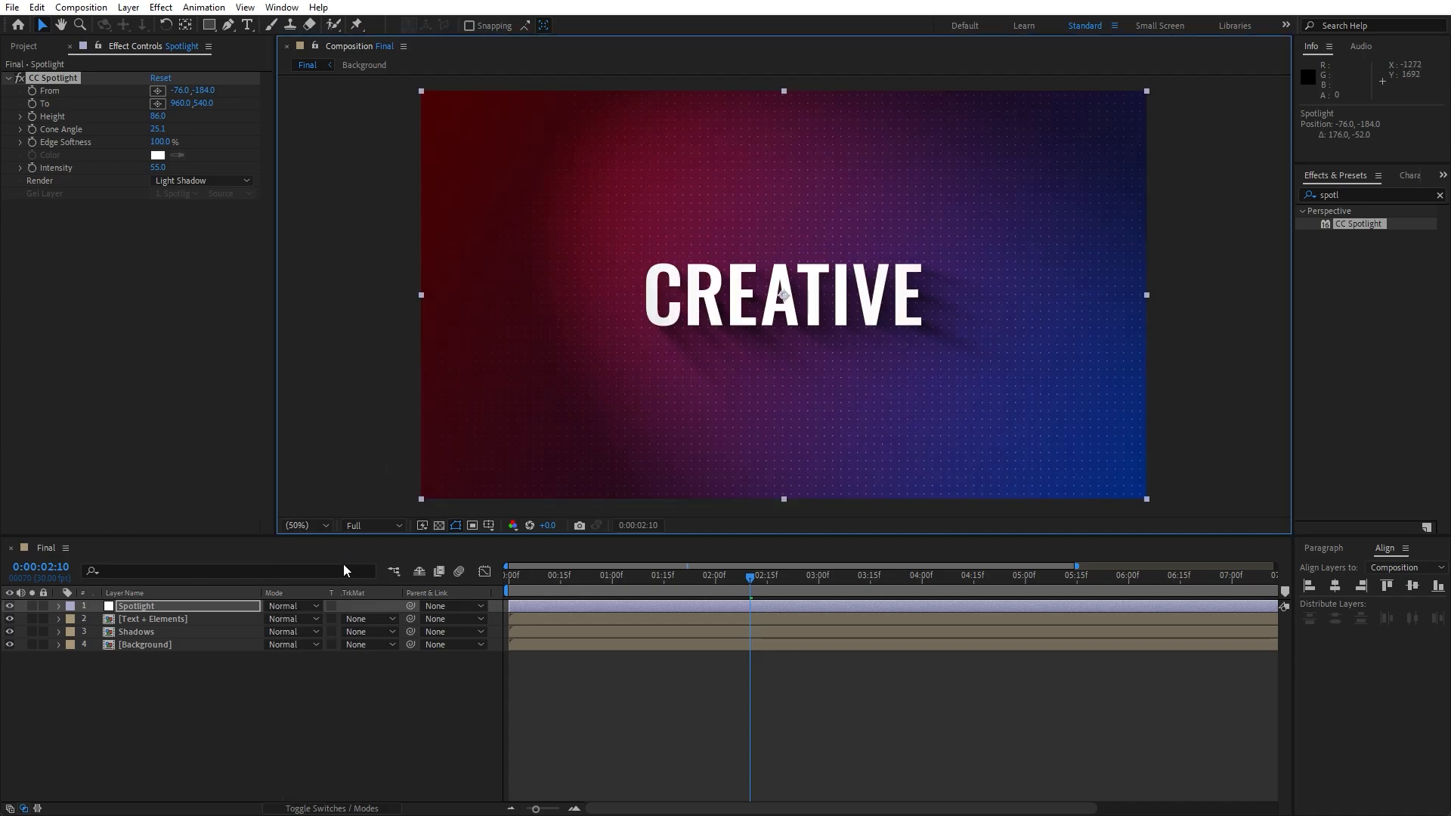
# - Preview the spotlit text animation, including playback with the time indicator moved to 0:00:00:20
pyautogui.click(418, 716)
pyautogui.press('space')
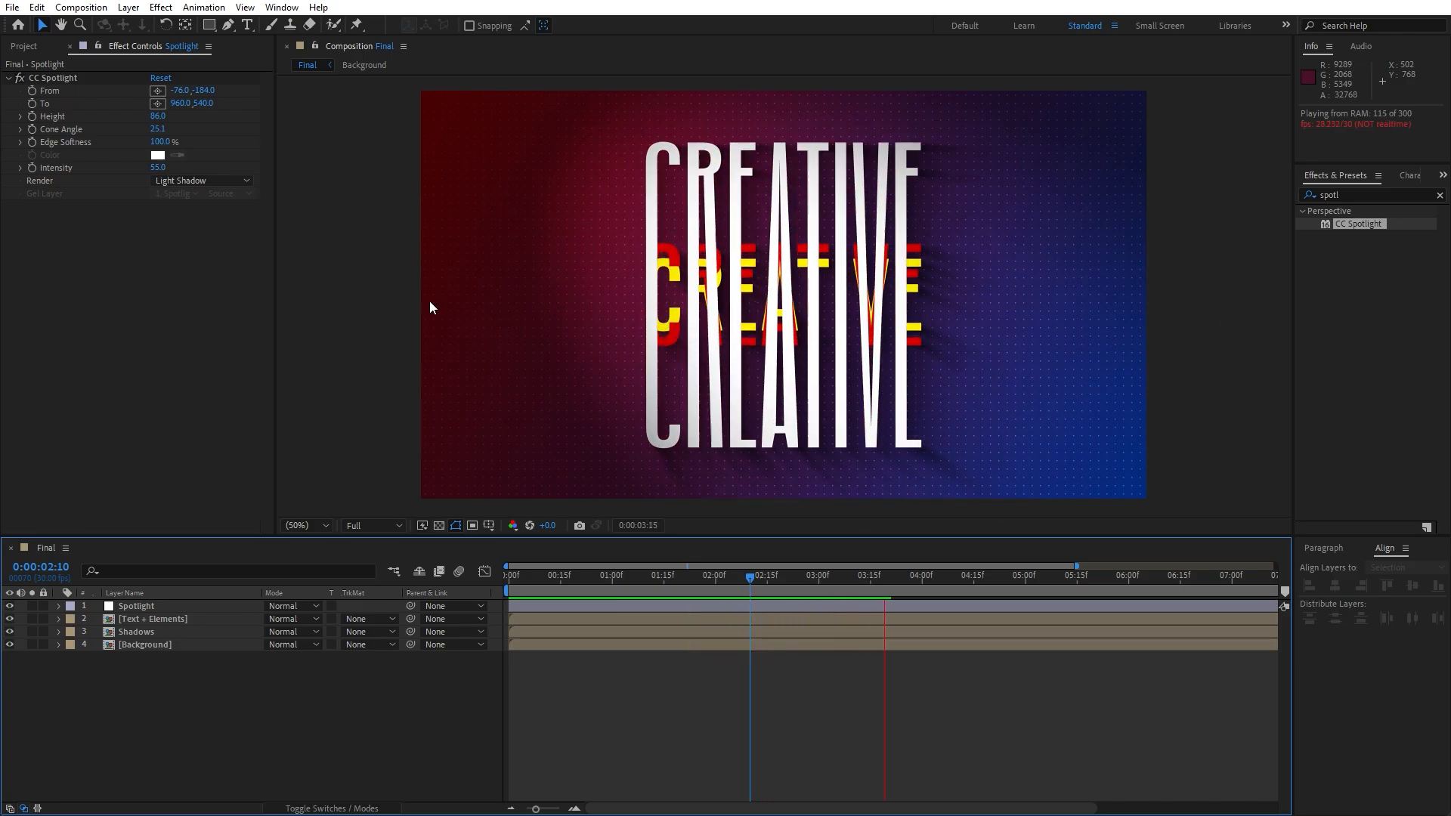
pyautogui.click(577, 582)
pyautogui.scroll(-1, 575, 589)
pyautogui.press('space')
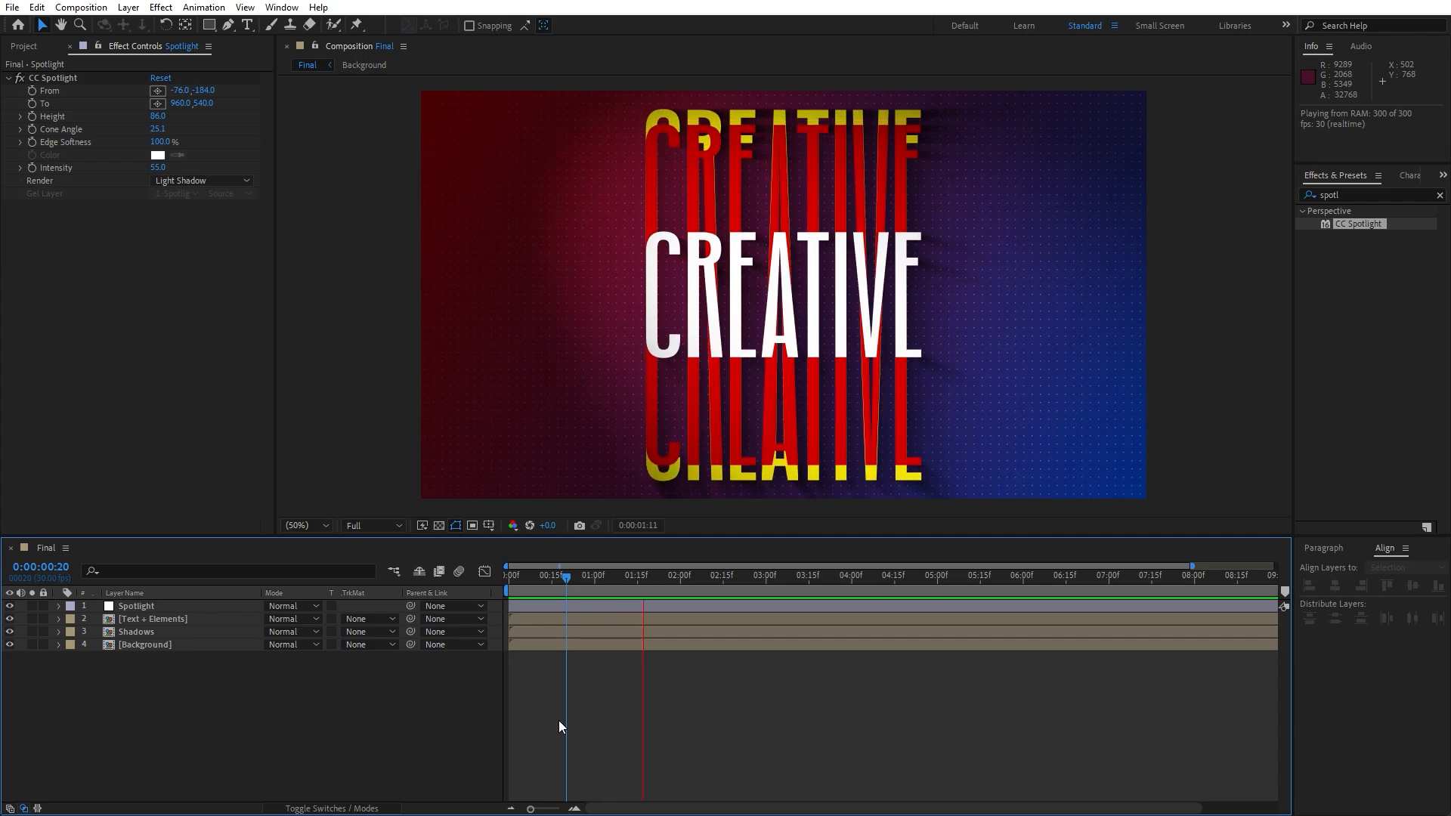